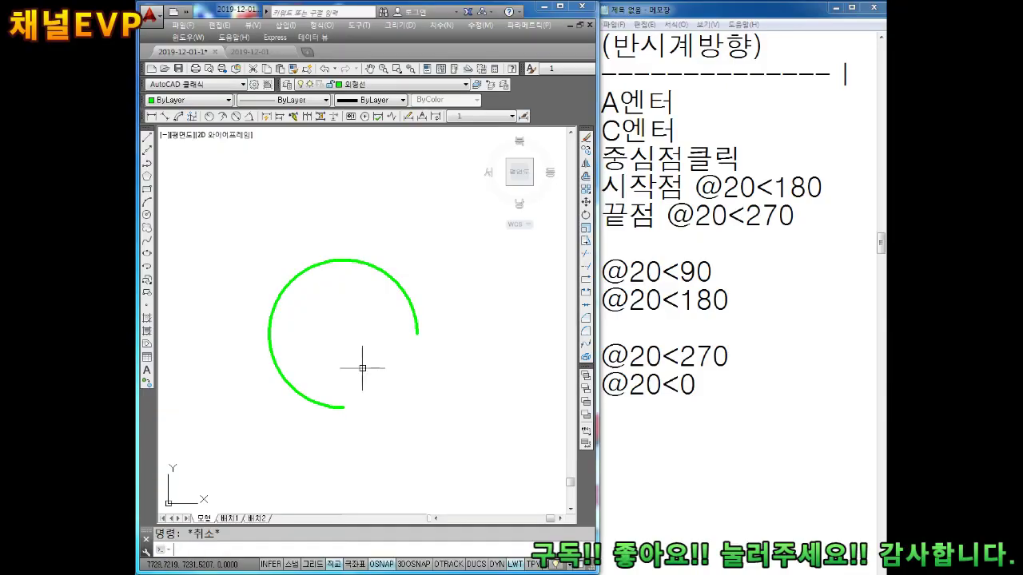
pyautogui.write('a')
pyautogui.press('Return')
pyautogui.write('c')
pyautogui.press('Return')
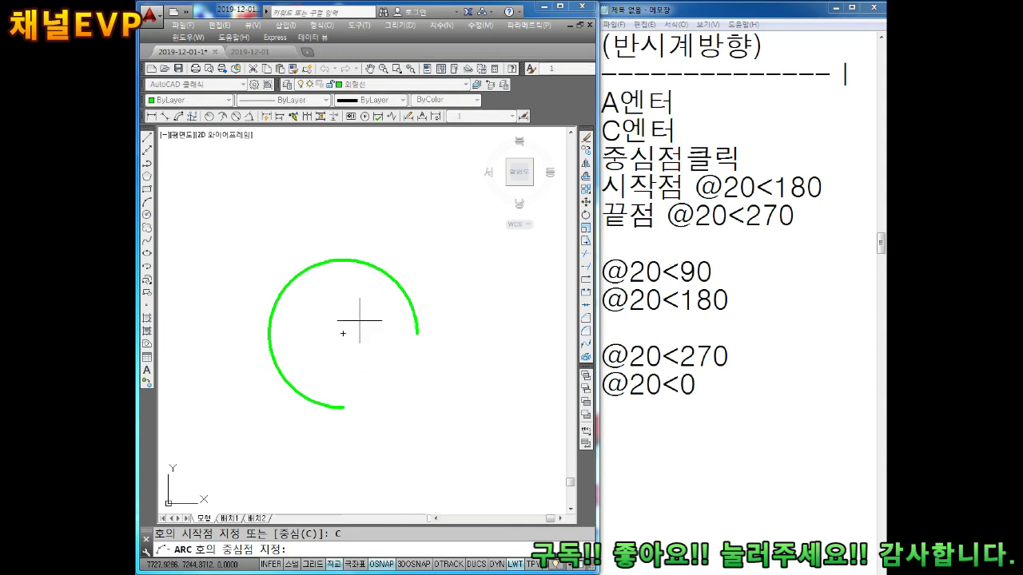
pyautogui.click(344, 333)
pyautogui.write('@20')
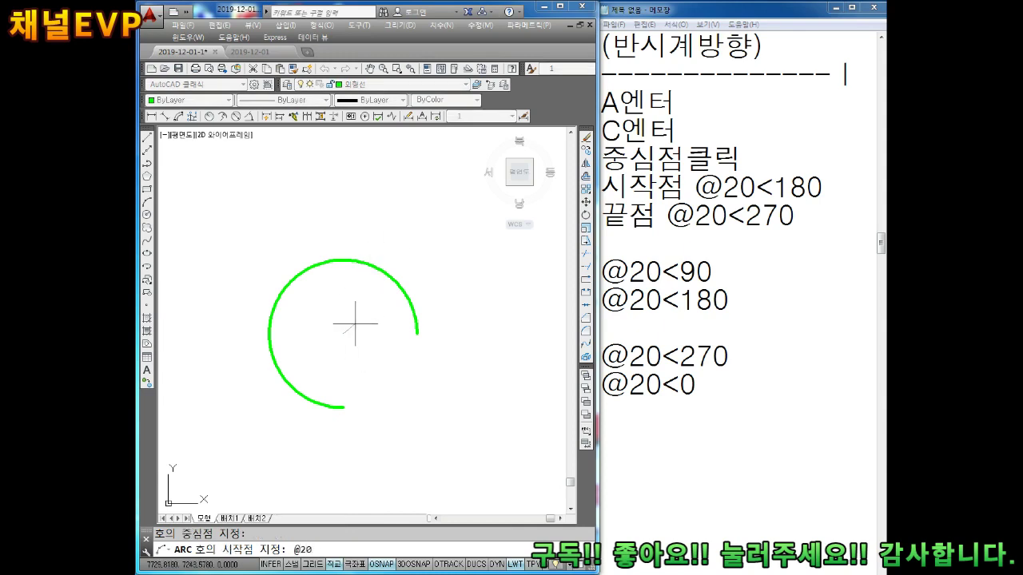
pyautogui.press('Return')
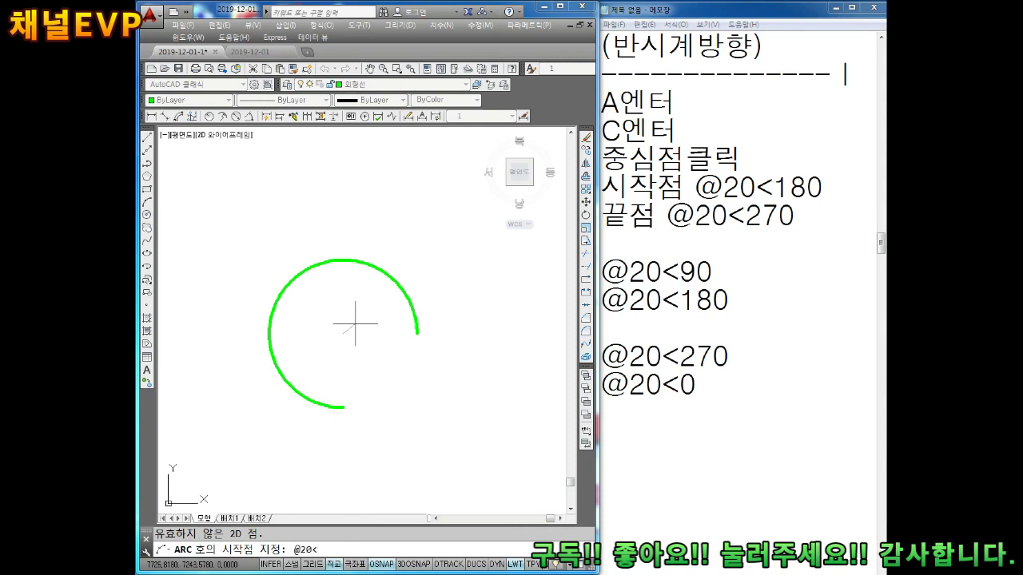
pyautogui.press('Return')
pyautogui.write('@')
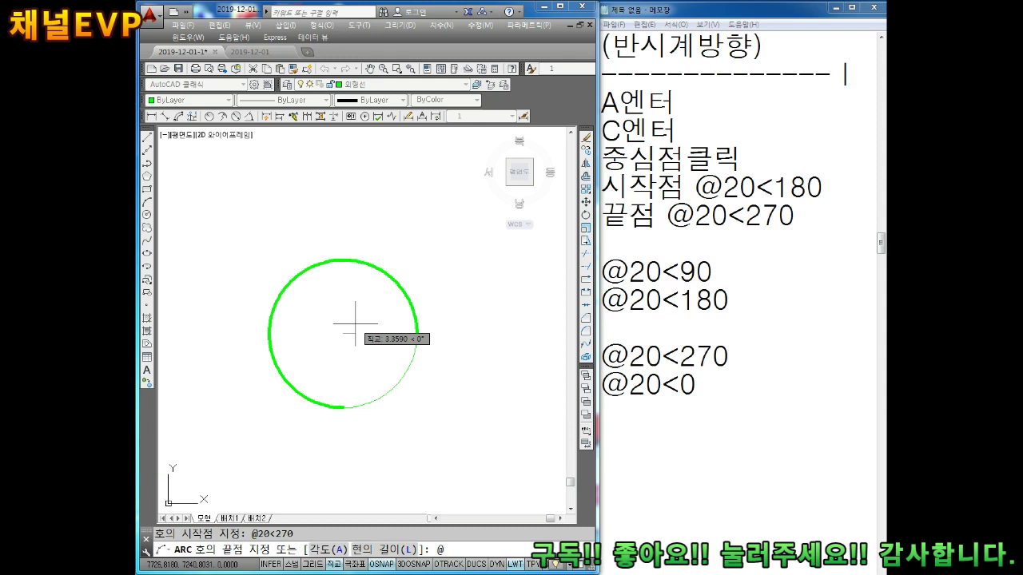
pyautogui.press('Escape')
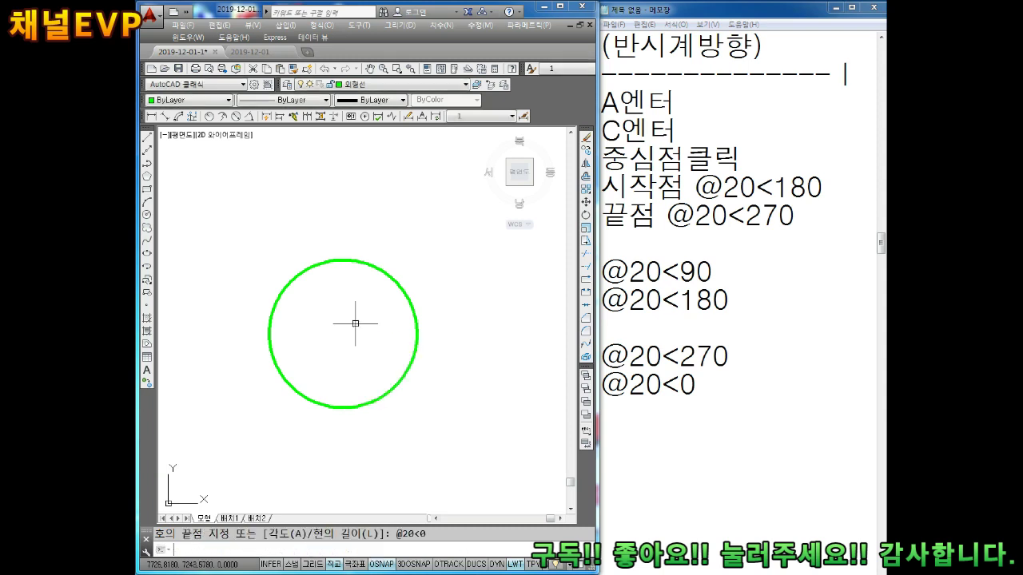
pyautogui.scroll(-4, 334, 399)
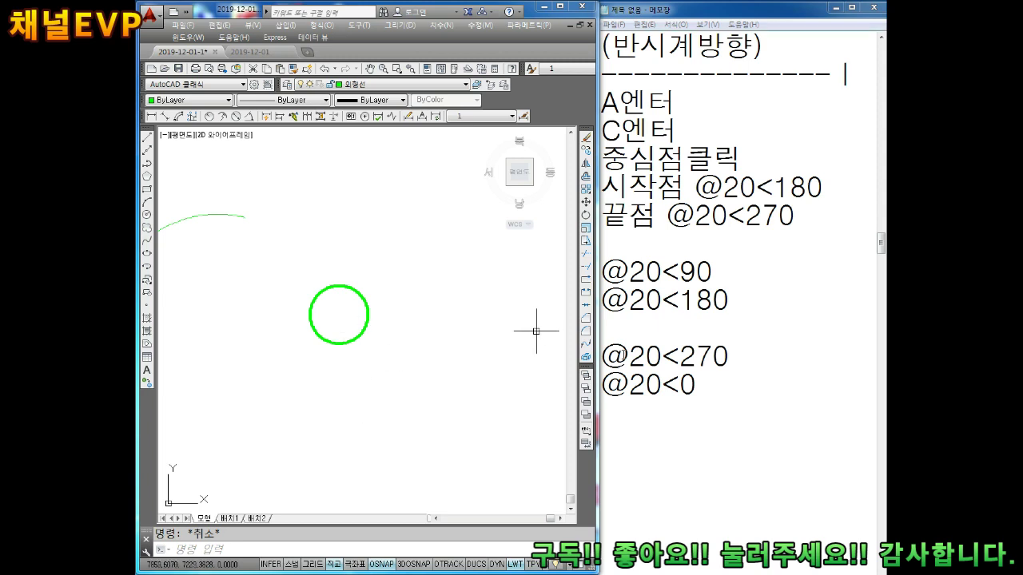
# Draw a three-point green arc opening right, above and right of the circle
pyautogui.moveTo(506, 325); pyautogui.dragTo(487, 325, button='middle')
pyautogui.press('Return')
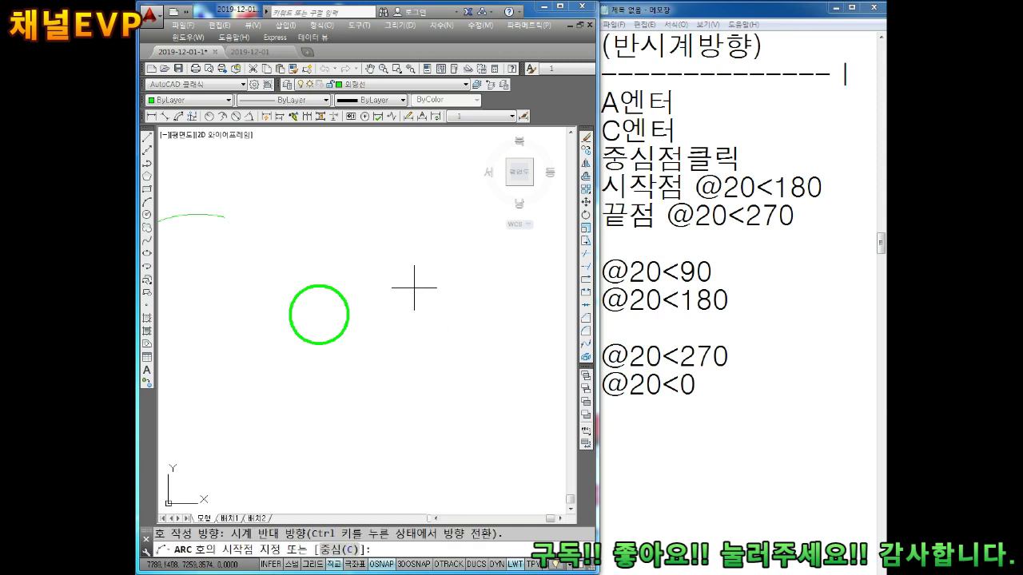
pyautogui.click(435, 197)
pyautogui.click(385, 239)
pyautogui.click(391, 285)
pyautogui.press('Escape')
pyautogui.moveTo(403, 310); pyautogui.dragTo(392, 296, button='middle')
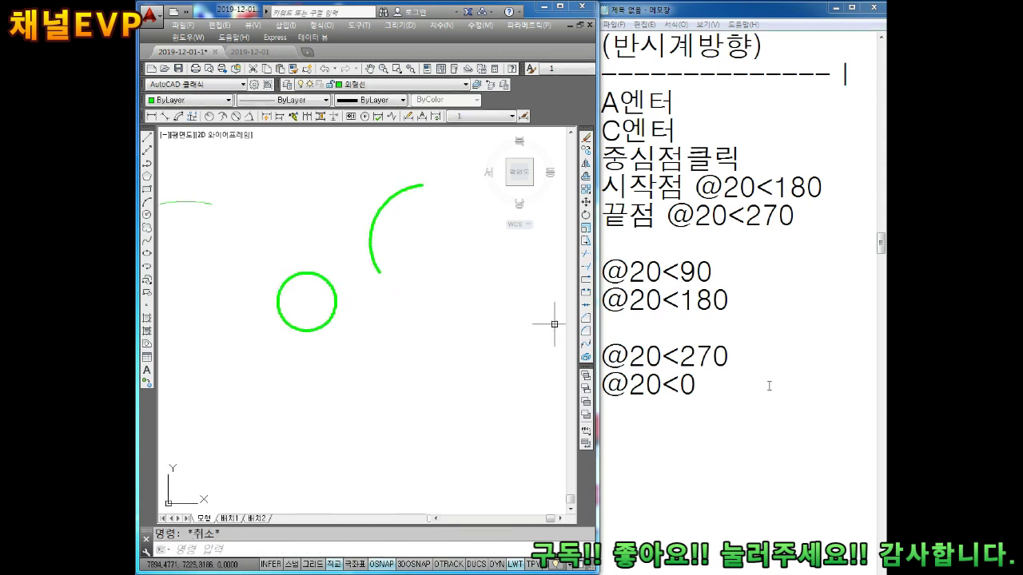
pyautogui.click(731, 393)
pyautogui.write('ㅓ')
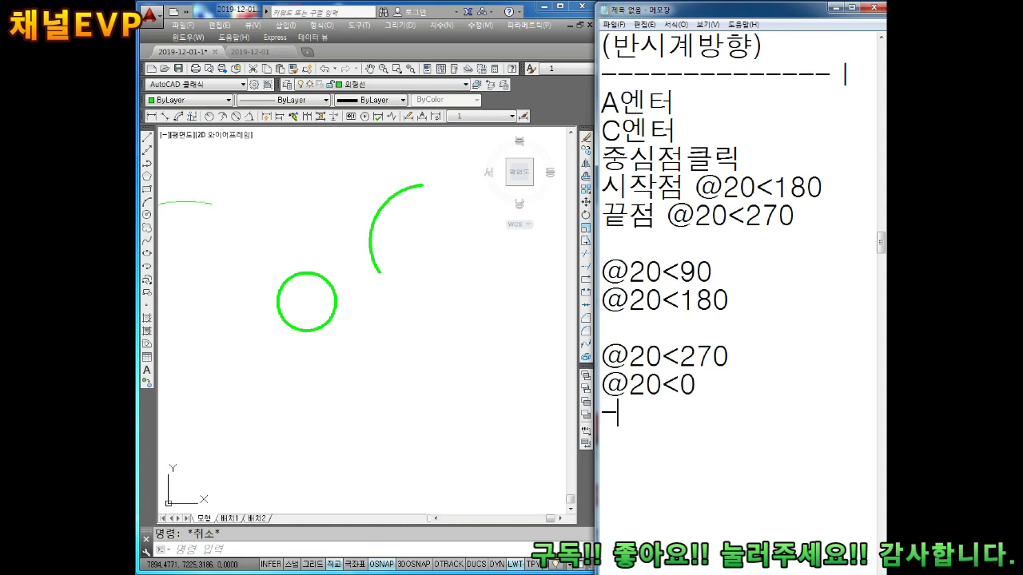
# Type a dashed separator and the note '시작점+끝점+반경값' in Notepad
pyautogui.write('ㅡㅡㅡㅡㅡㅡㅡㅡㅡㅡㅡㅡㅡㅡ')
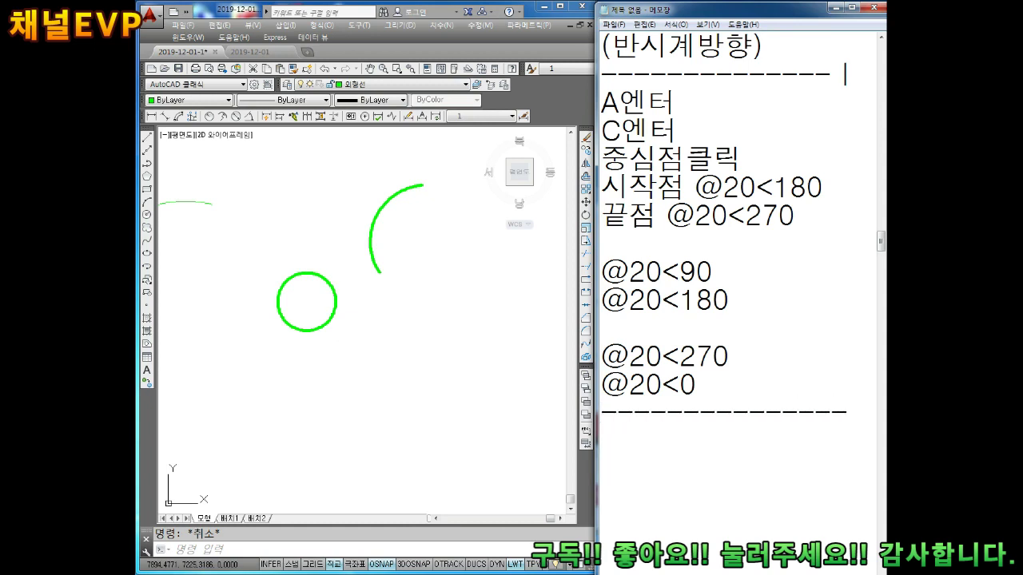
pyautogui.scroll(-1, 731, 393)
pyautogui.scroll(-1, 731, 393)
pyautogui.scroll(-1, 732, 393)
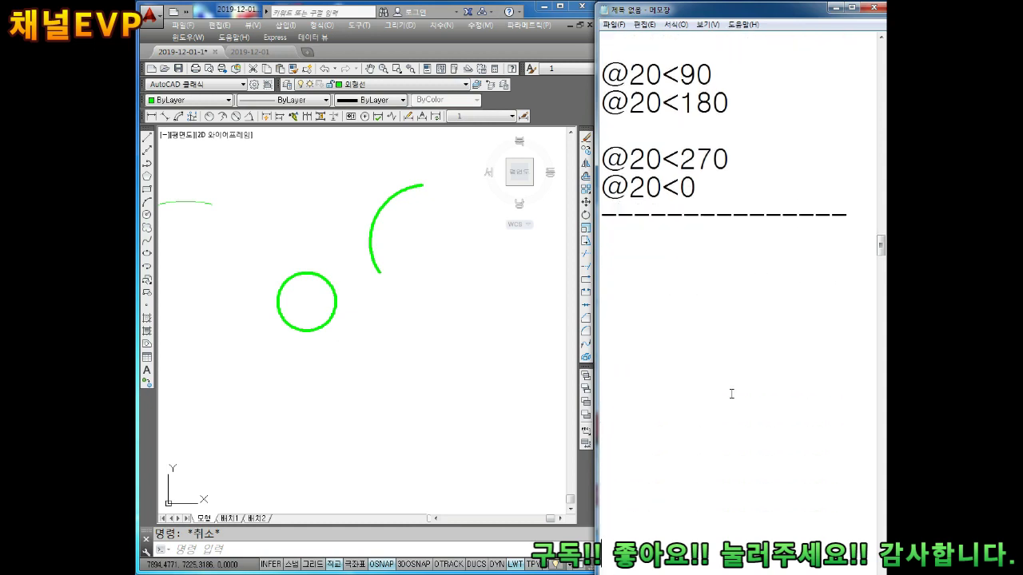
pyautogui.write('시자것')
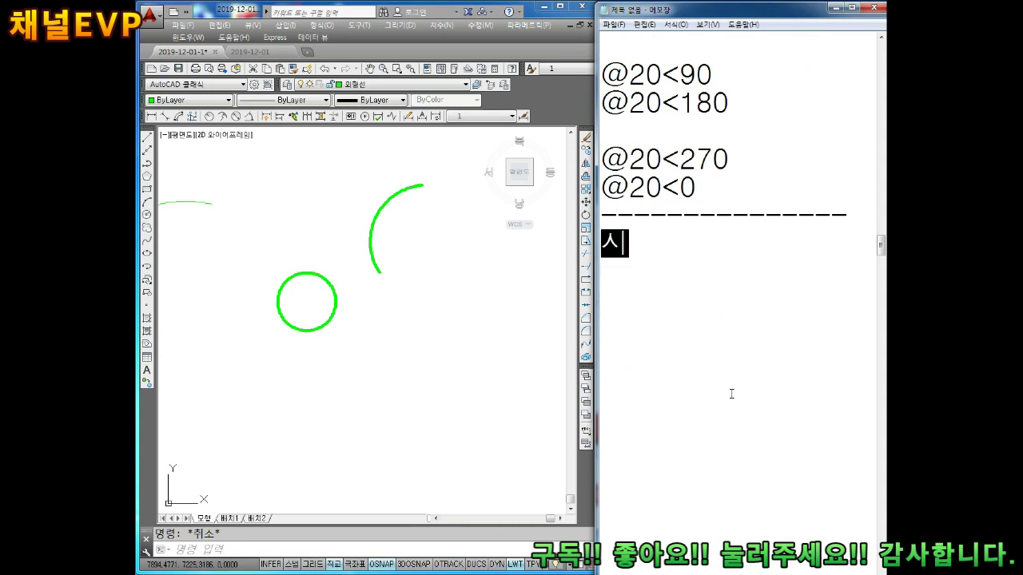
pyautogui.press('BackSpace')
pyautogui.press('BackSpace')
pyautogui.press('BackSpace')
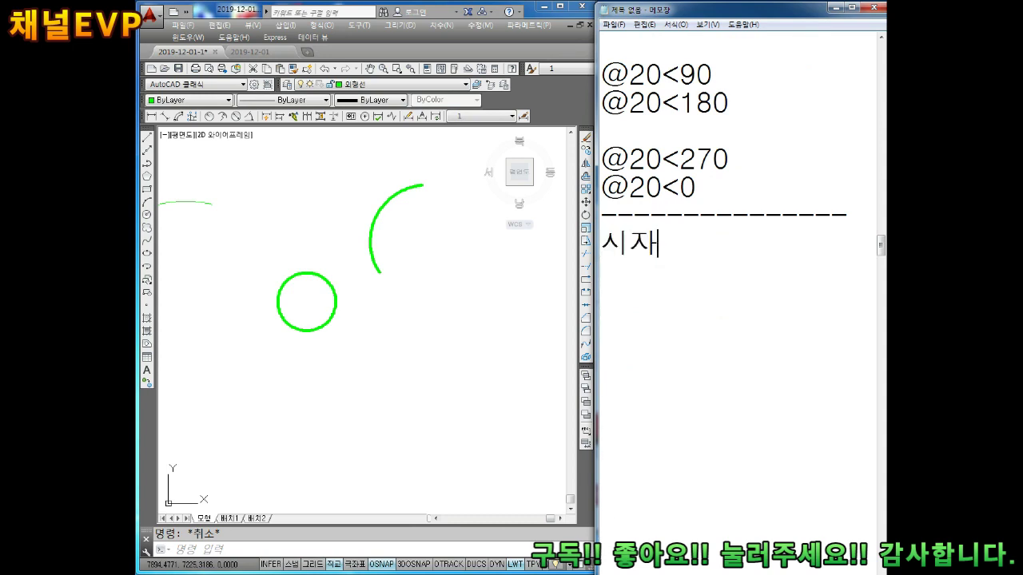
pyautogui.write('작점+')
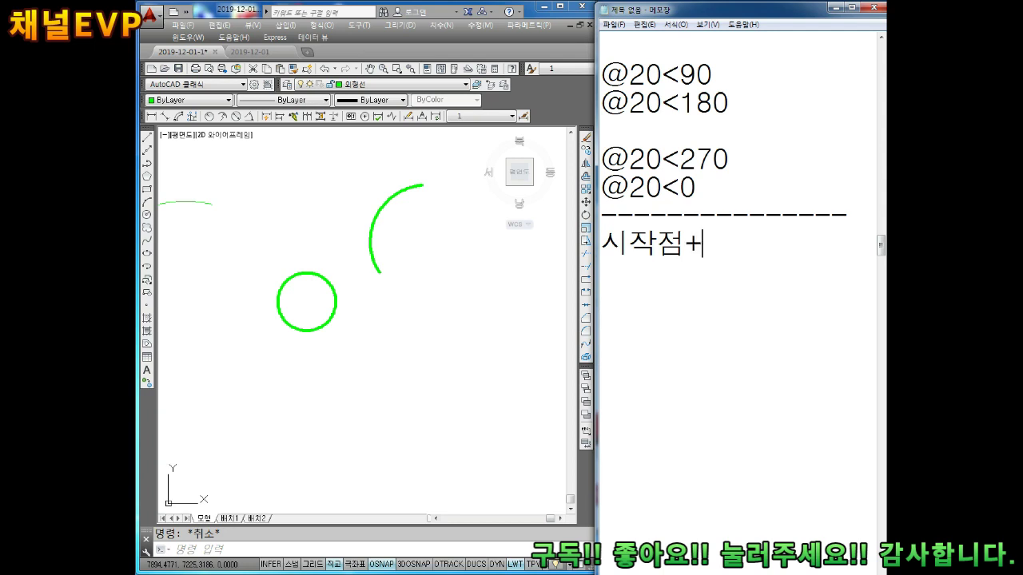
pyautogui.write('끝ㅈ')
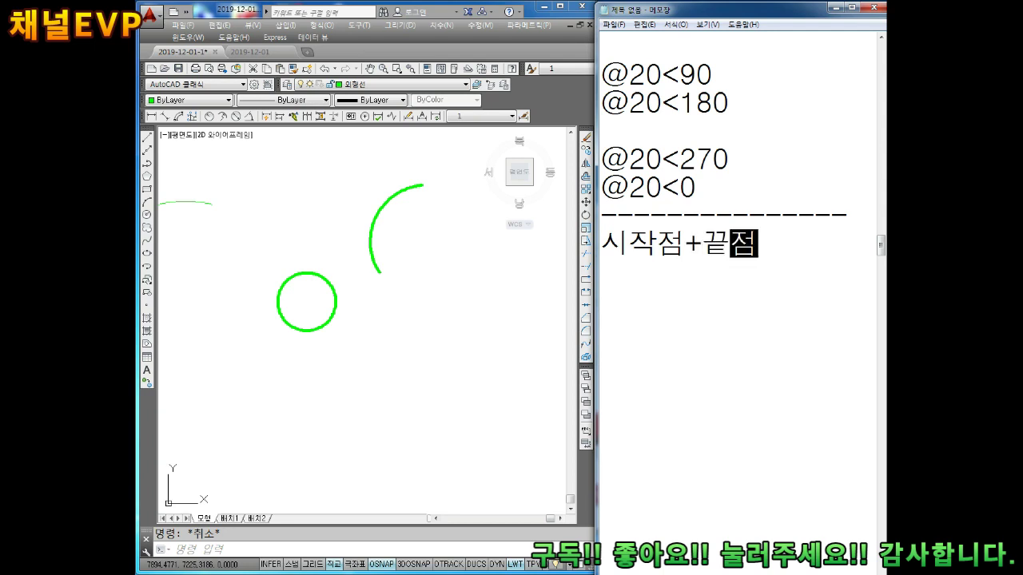
pyautogui.write('+반경값')
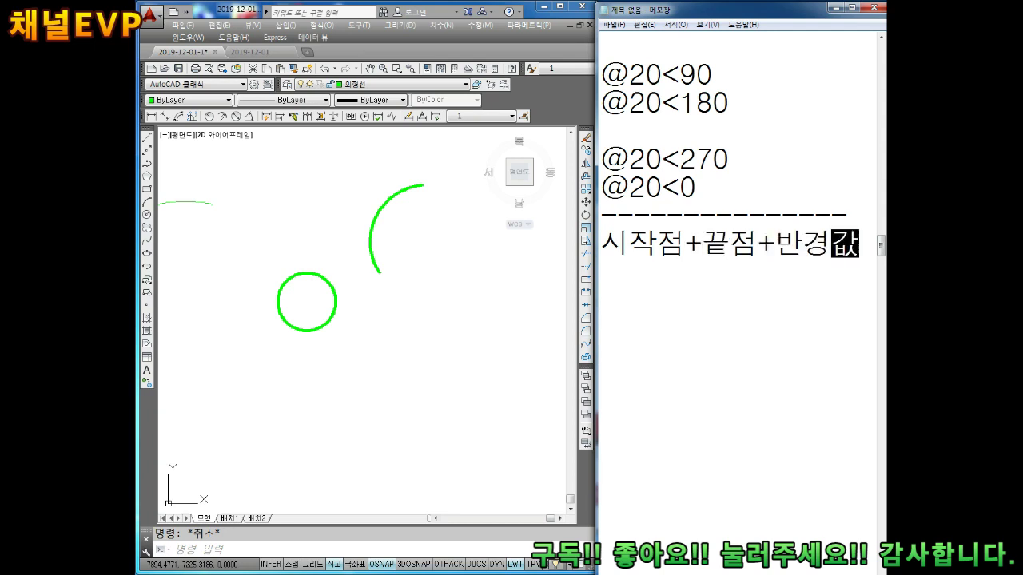
pyautogui.press('Return')
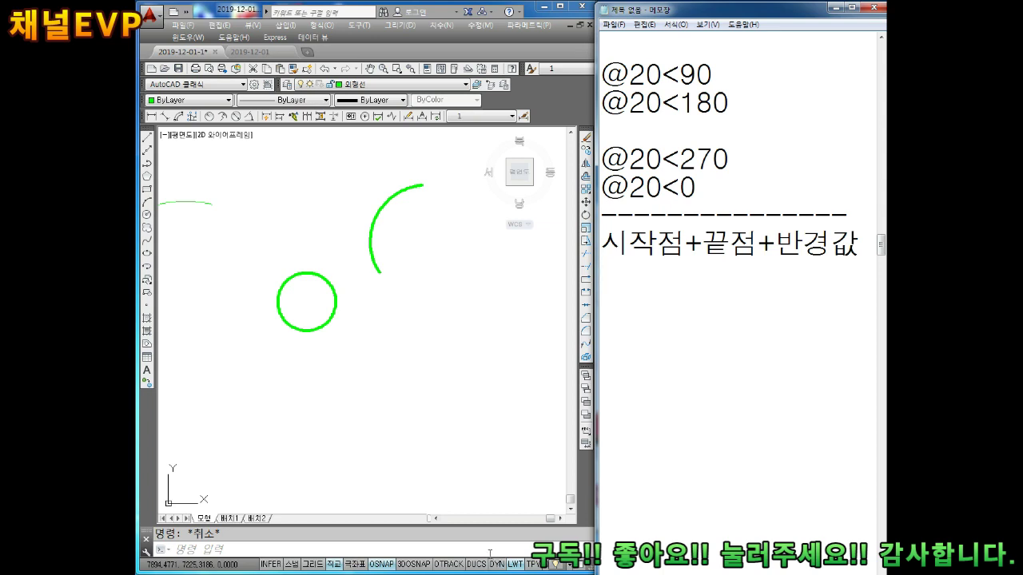
# Pan the drawing slightly, then return to the notes' empty last line
pyautogui.click(446, 511)
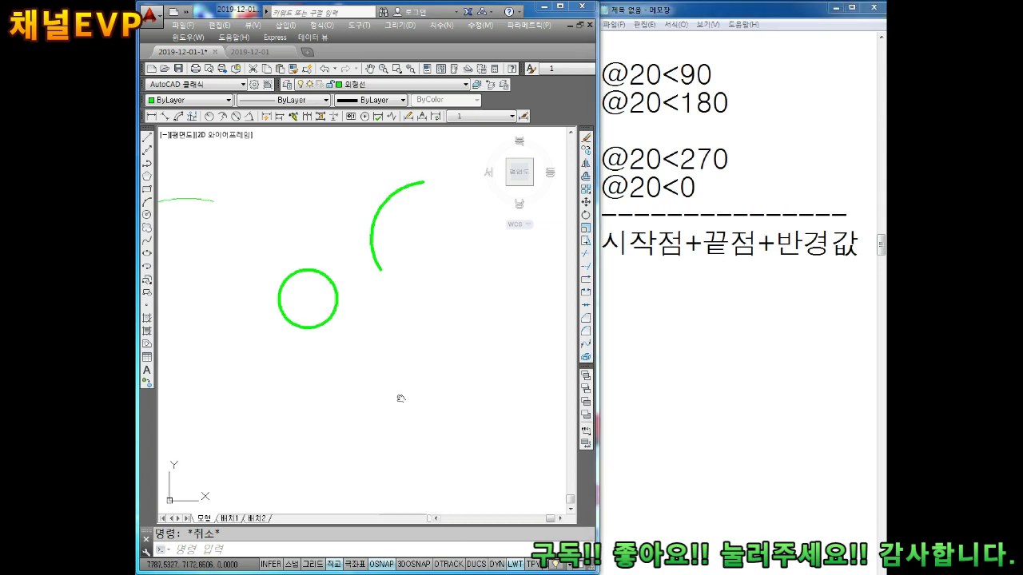
pyautogui.moveTo(399, 399); pyautogui.dragTo(401, 390, button='middle')
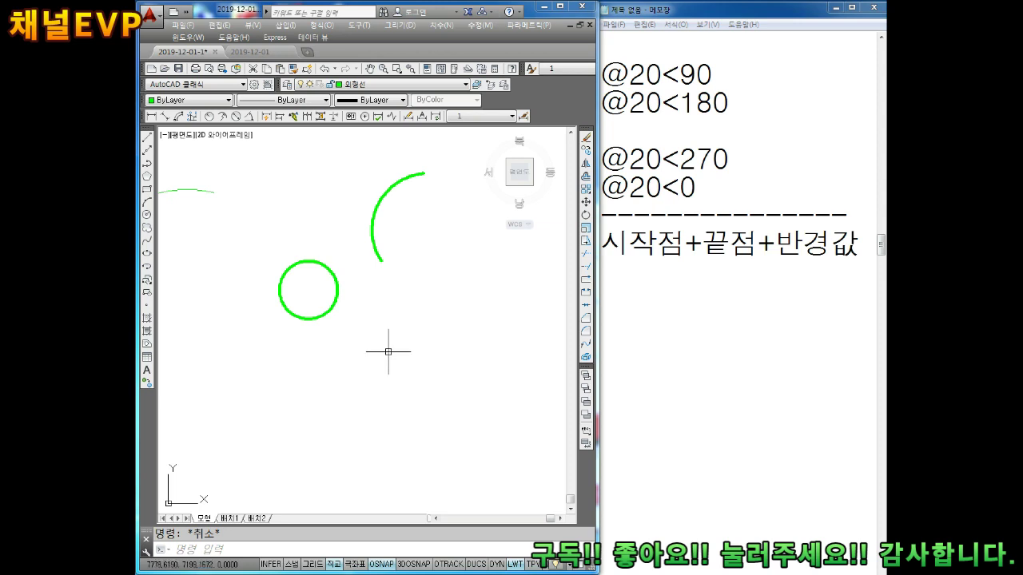
pyautogui.moveTo(429, 349); pyautogui.dragTo(363, 331, button='middle')
pyautogui.click(692, 279)
pyautogui.write('---------------')
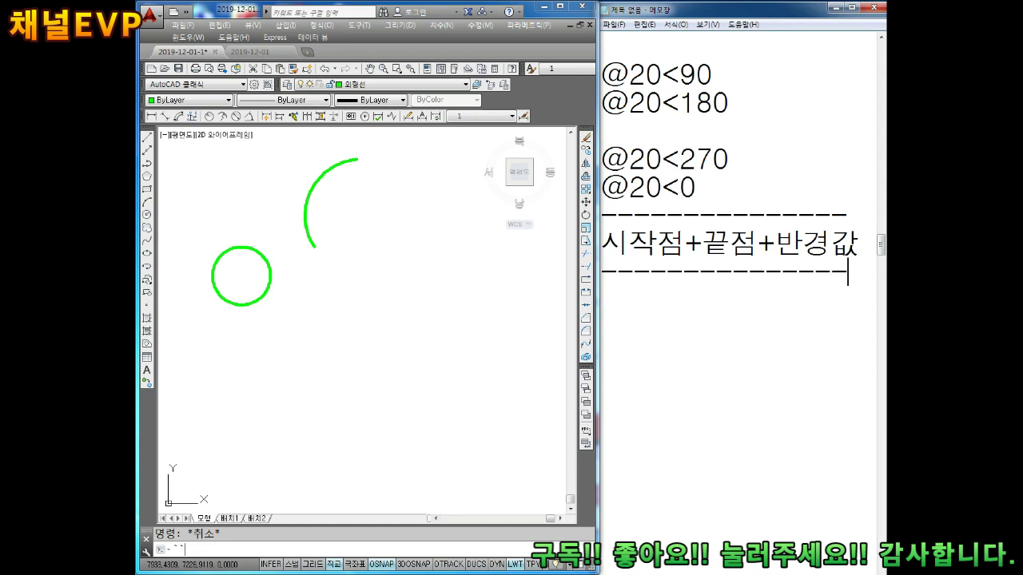
# Add the notes 'L엔터' and '수평선54mm' in Notepad
pyautogui.press('BackSpace')
pyautogui.press('BackSpace')
pyautogui.write('엔터')
pyautogui.press('Return')
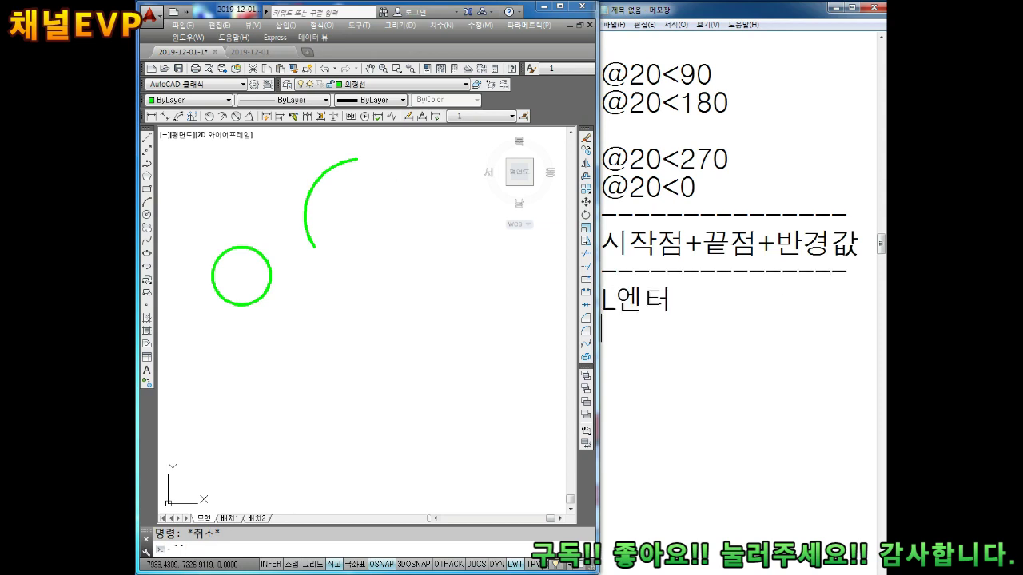
pyautogui.write('수평')
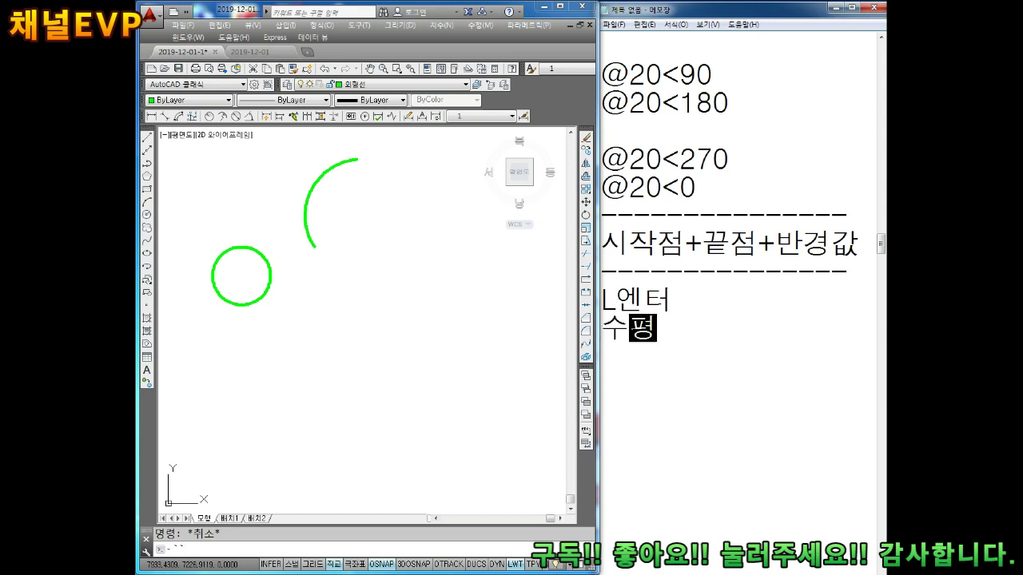
pyautogui.write('선54')
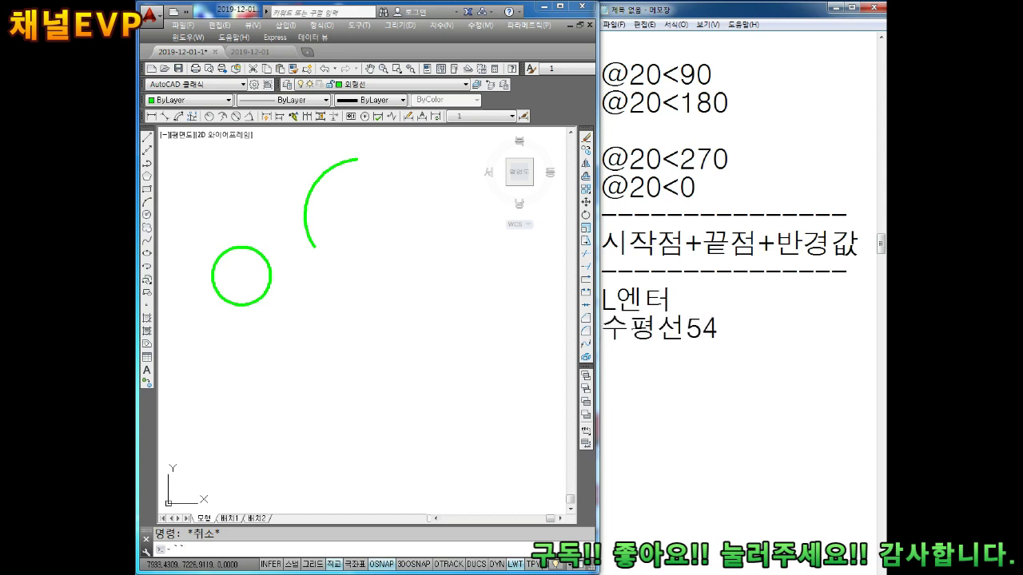
pyautogui.write('MM')
pyautogui.press('BackSpace')
pyautogui.press('BackSpace')
pyautogui.write('mm')
pyautogui.press('Return')
# Draw a 54-unit horizontal line right of the circle and window-select the upper arc
pyautogui.click(395, 279)
pyautogui.write('l')
pyautogui.press('Return')
pyautogui.click(340, 302)
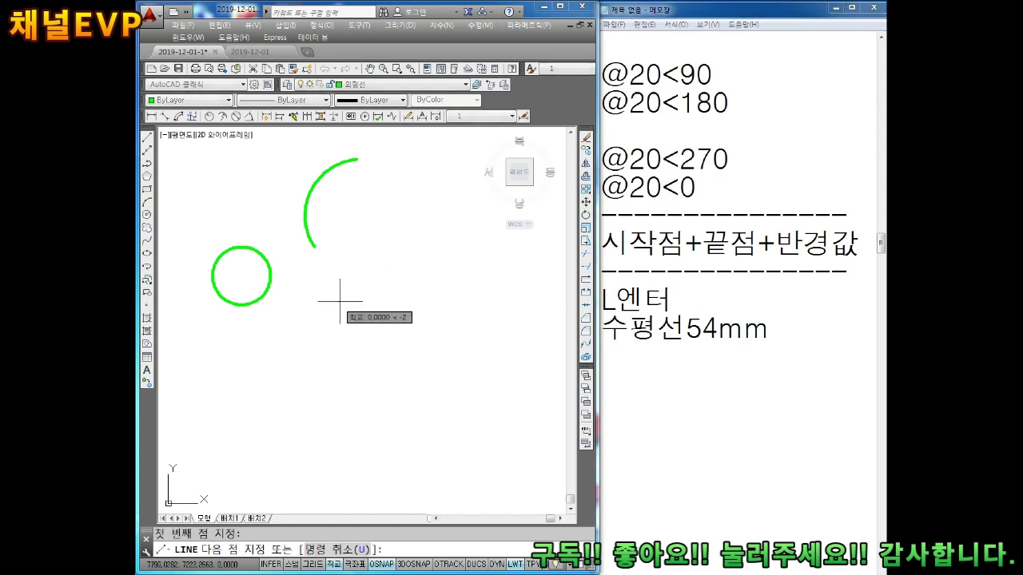
pyautogui.press('Tab')
pyautogui.write('54')
pyautogui.press('Return')
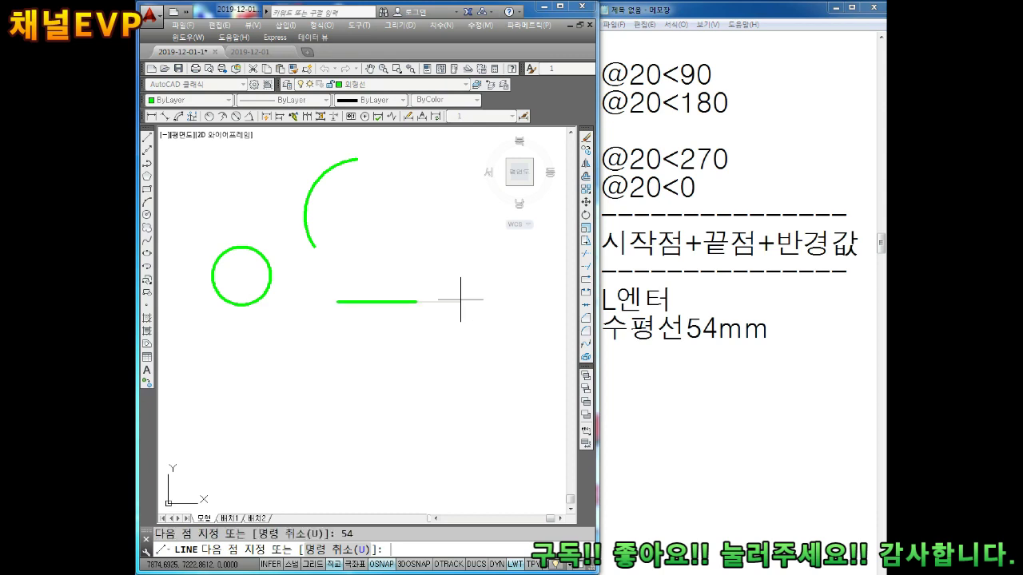
pyautogui.press('Return')
pyautogui.click(365, 212)
pyautogui.click(244, 278)
# Erase the upper arc and the leftover green curve pieces
pyautogui.press('Delete')
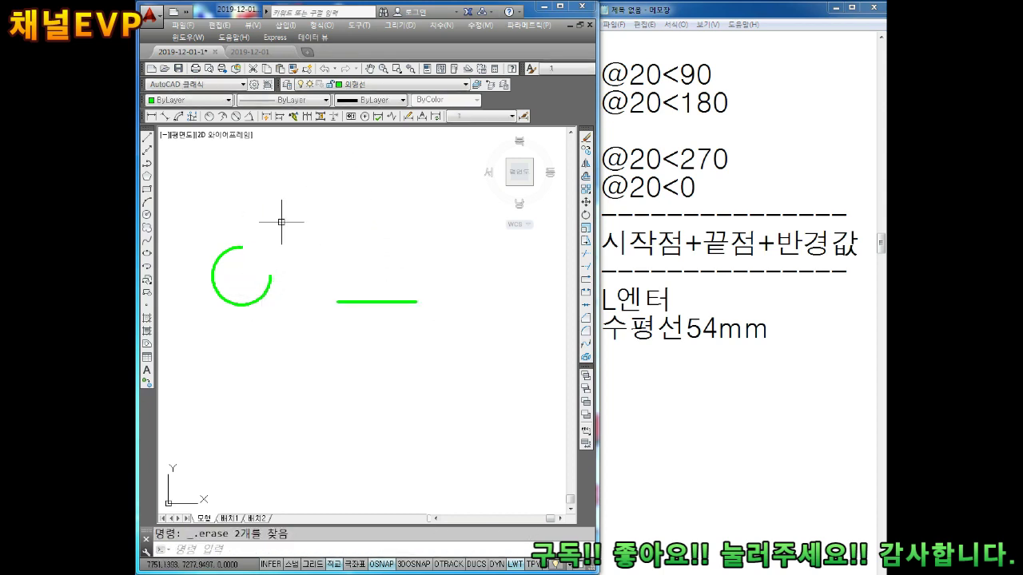
pyautogui.scroll(1, 279, 217)
pyautogui.click(262, 285)
pyautogui.click(212, 353)
pyautogui.press('Delete')
pyautogui.click(233, 232)
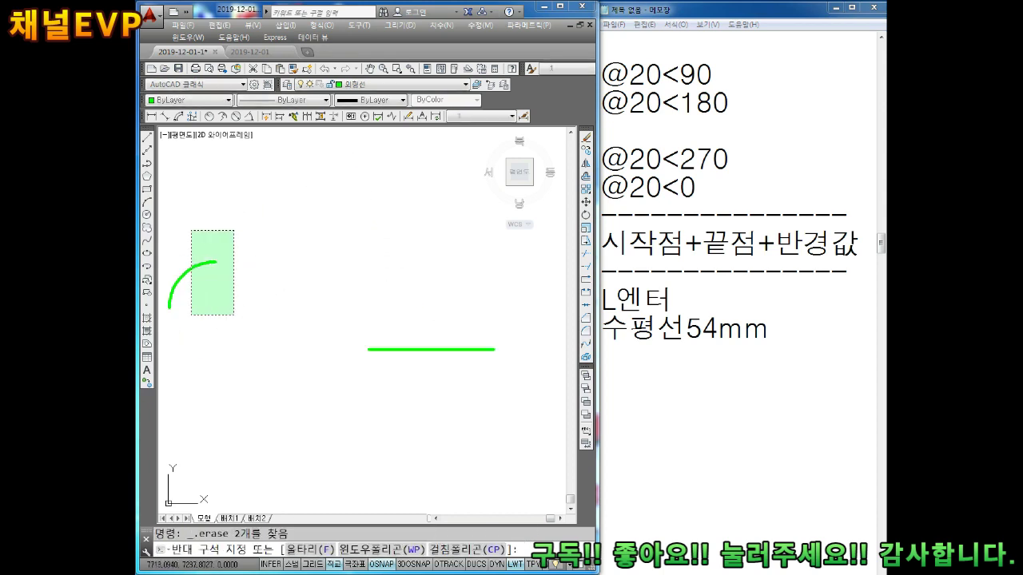
pyautogui.click(170, 340)
pyautogui.press('Delete')
# Put the 54 mm line on the magenta dashed centre-line layer
pyautogui.click(418, 349)
pyautogui.click(372, 84)
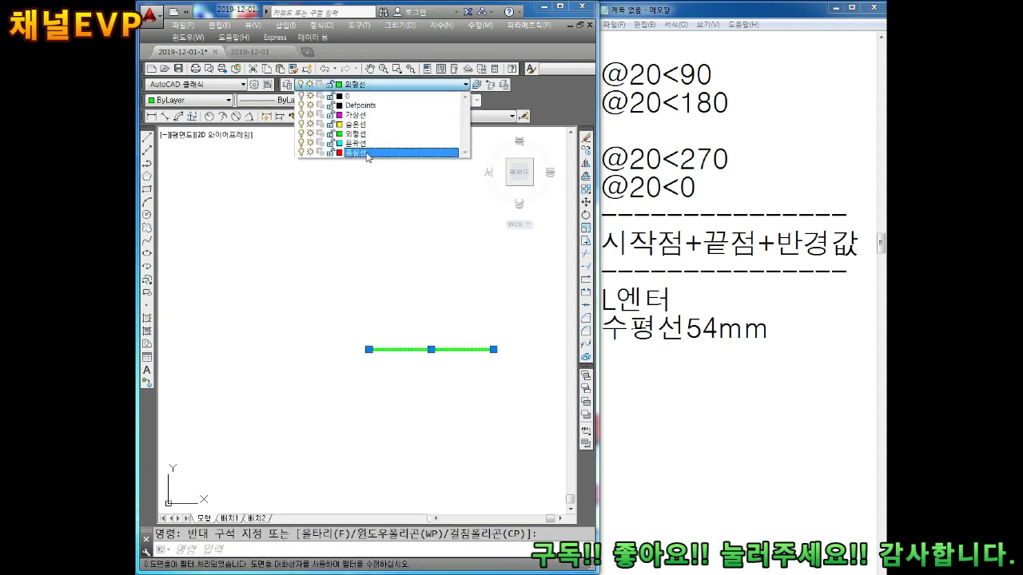
pyautogui.click(368, 110)
pyautogui.press('Escape')
pyautogui.scroll(1, 415, 302)
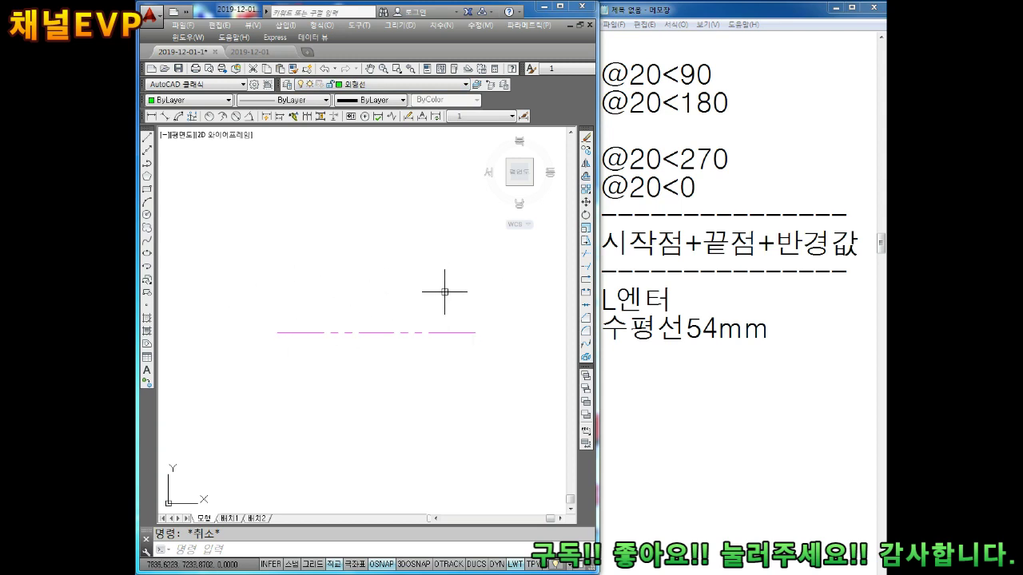
pyautogui.click(750, 396)
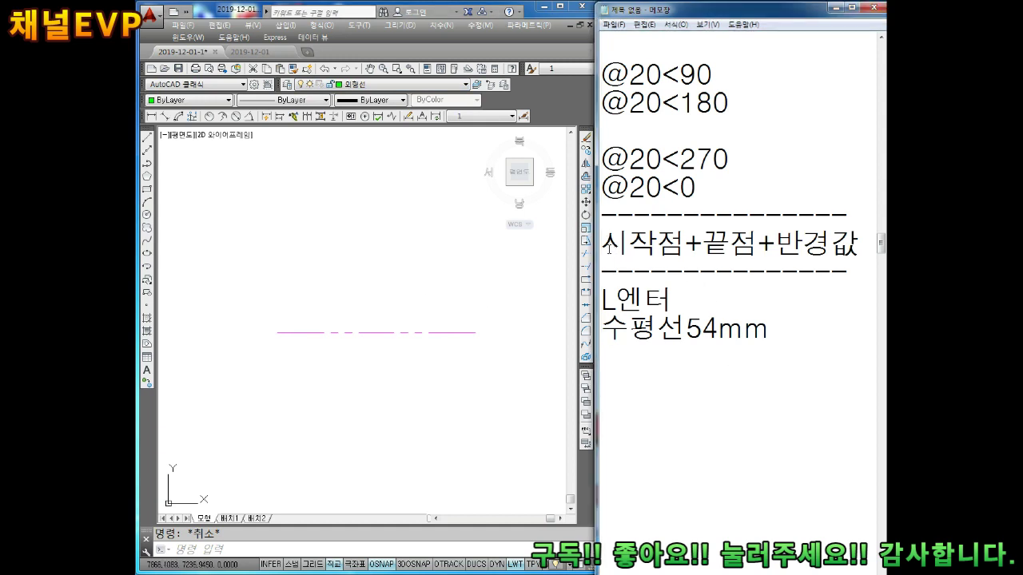
# Insert a new note line reading '반시계방향' (counterclockwise) in Notepad
pyautogui.moveTo(605, 245); pyautogui.dragTo(831, 244)
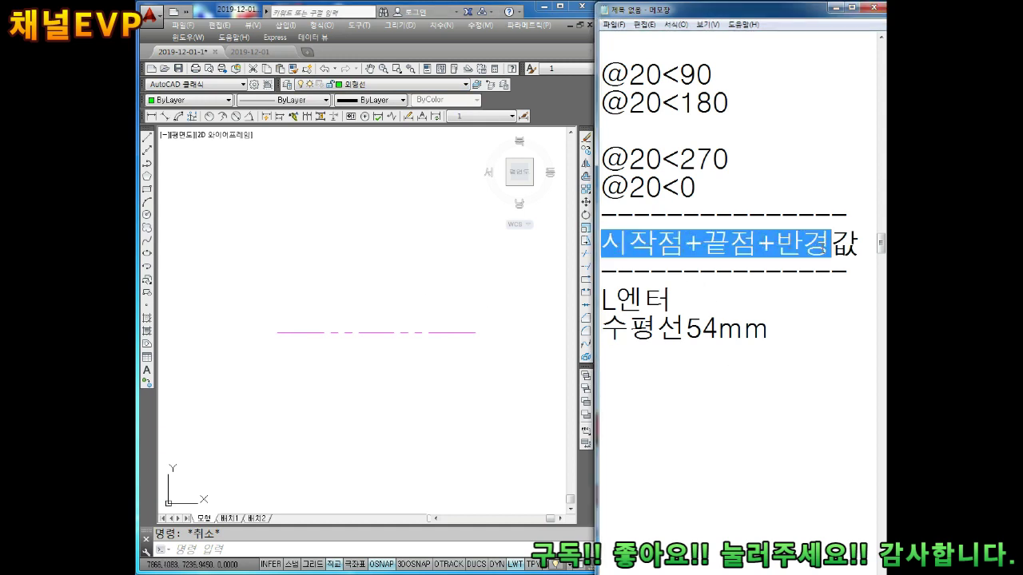
pyautogui.click(805, 340)
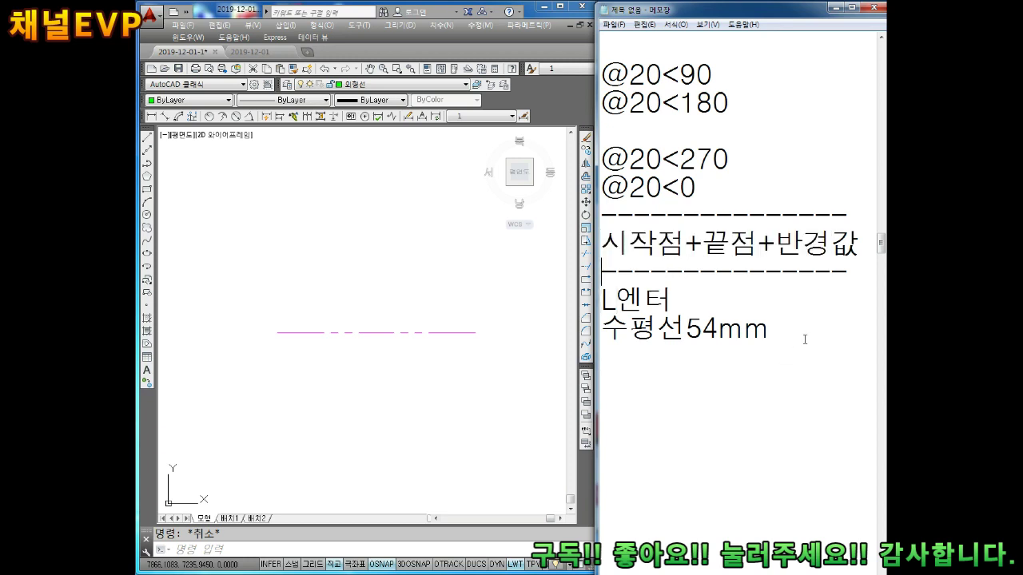
pyautogui.press('Return')
pyautogui.press('Return')
pyautogui.write('QKS')
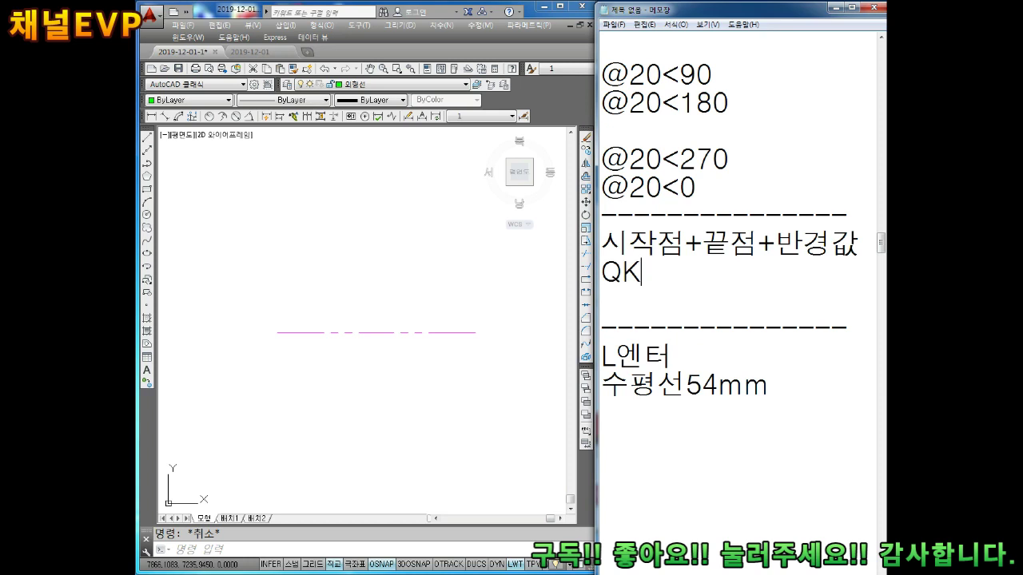
pyautogui.press('BackSpace')
pyautogui.press('BackSpace')
pyautogui.write('반시계방향')
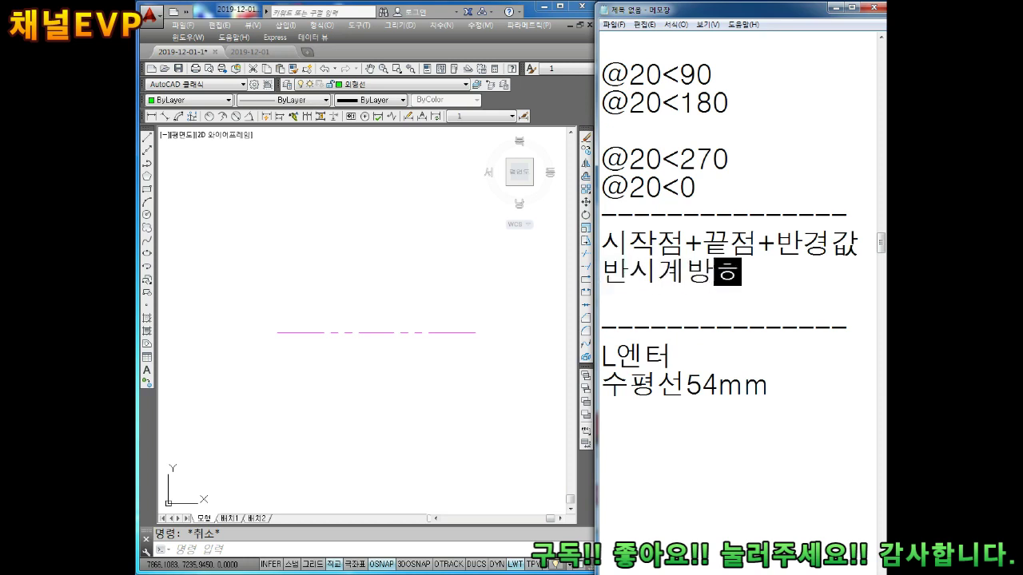
pyautogui.write('ㅇ')
pyautogui.press('BackSpace')
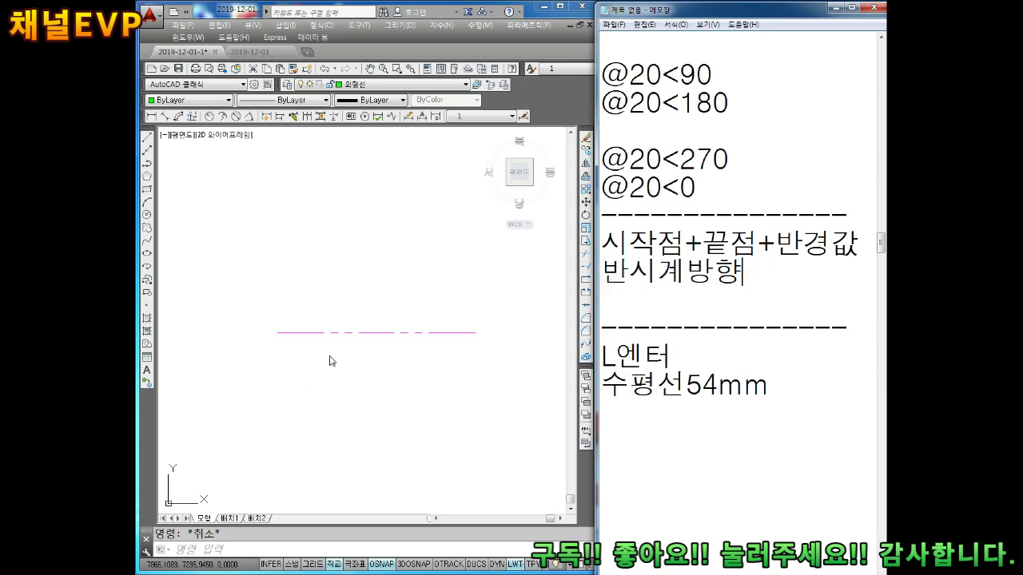
pyautogui.click(330, 361)
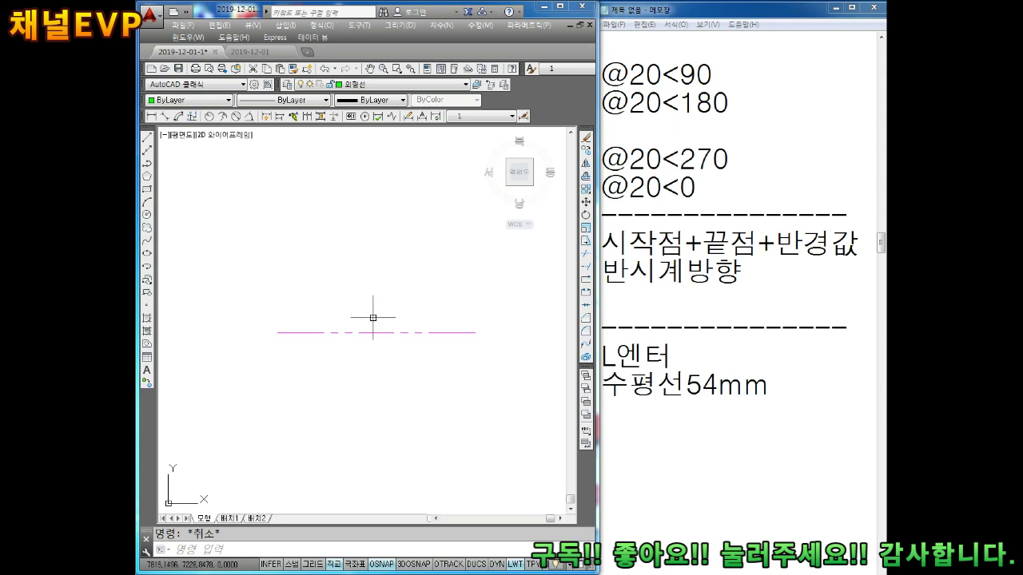
# Draw a three-point arc over the centre line from its right end to its left end
pyautogui.write('a')
pyautogui.press('Return')
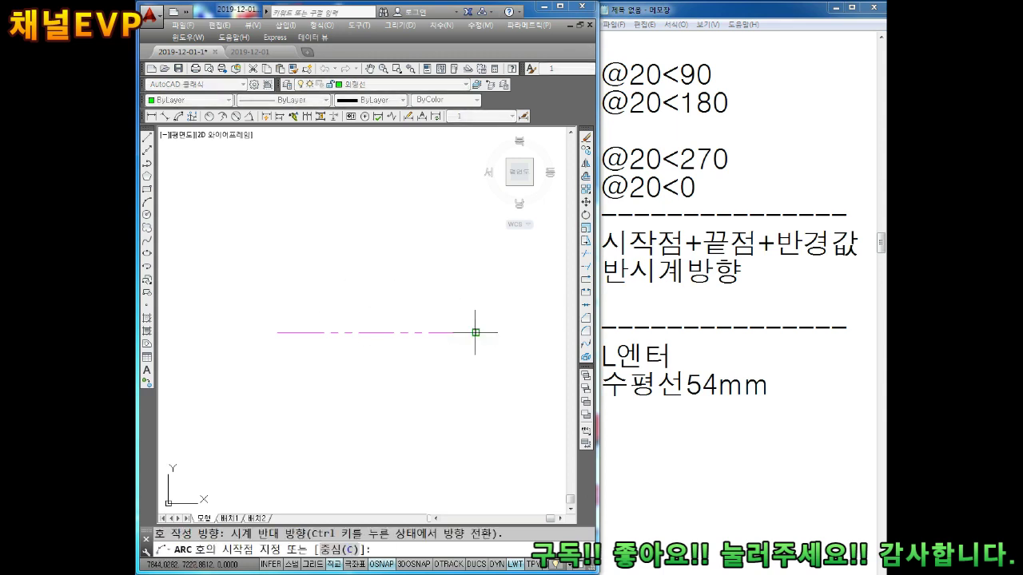
pyautogui.click(476, 332)
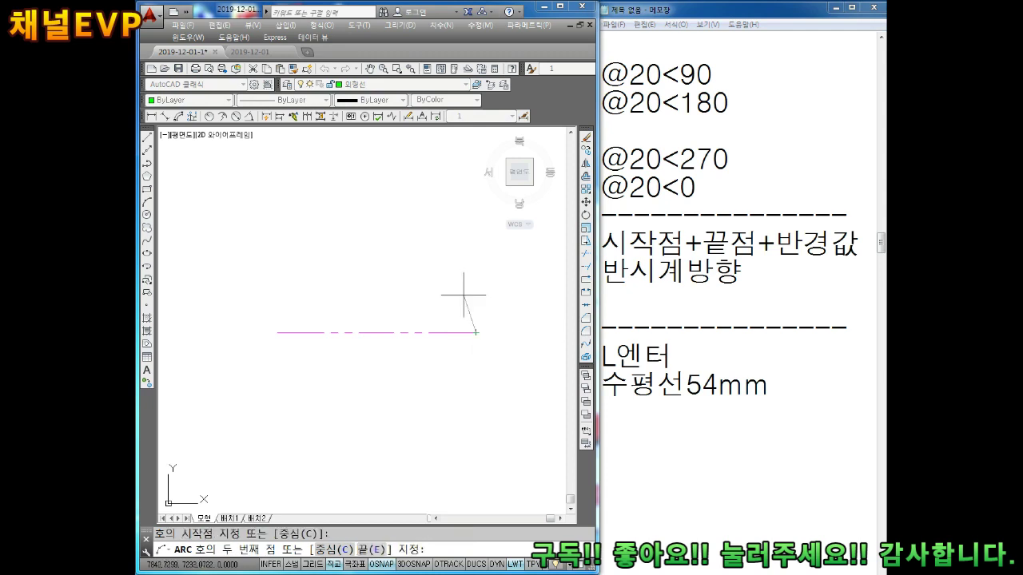
pyautogui.click(377, 263)
pyautogui.click(279, 332)
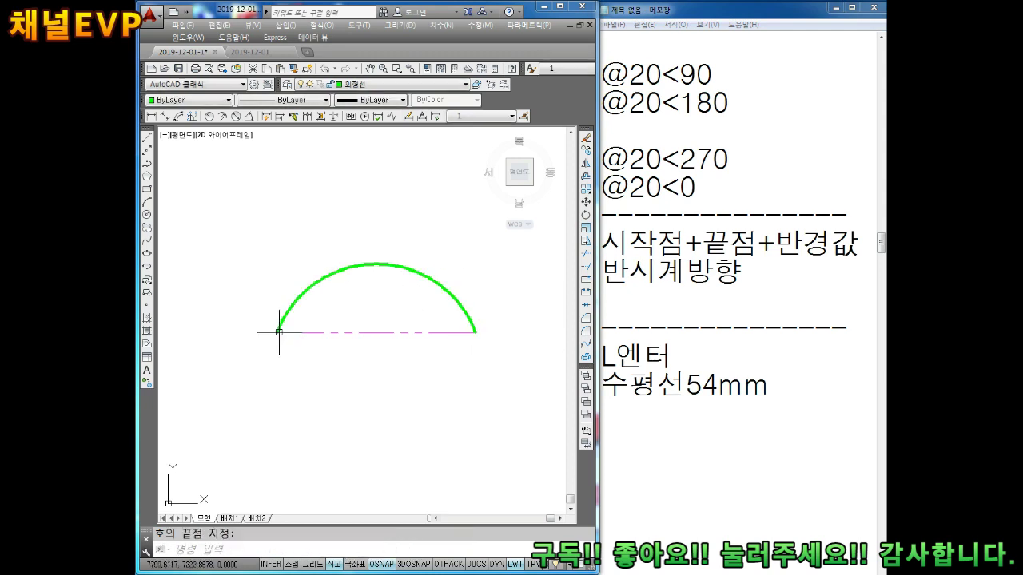
# Draw circles centred on the arc's right and left ends
pyautogui.write('c')
pyautogui.press('Return')
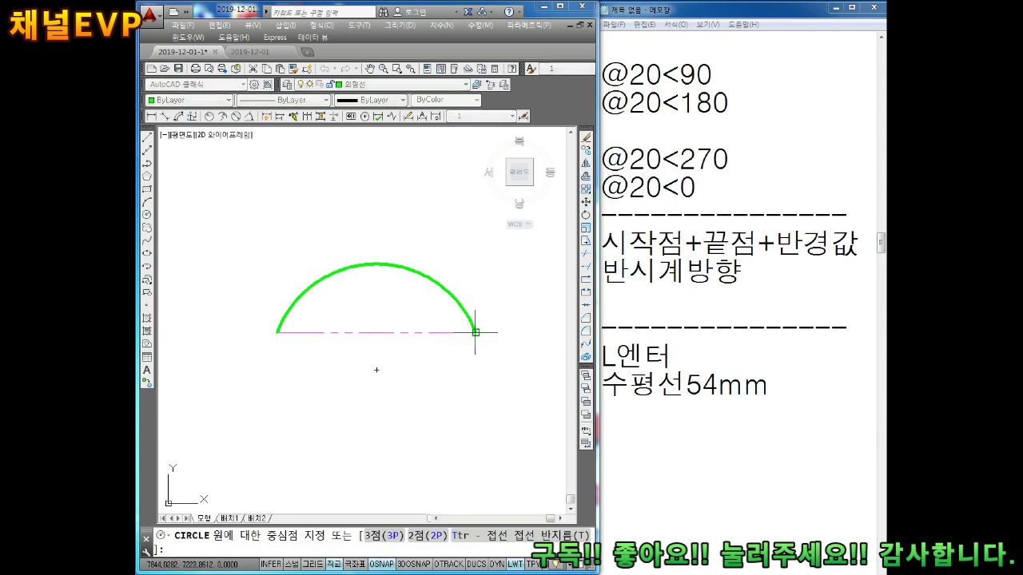
pyautogui.click(475, 333)
pyautogui.press('Escape')
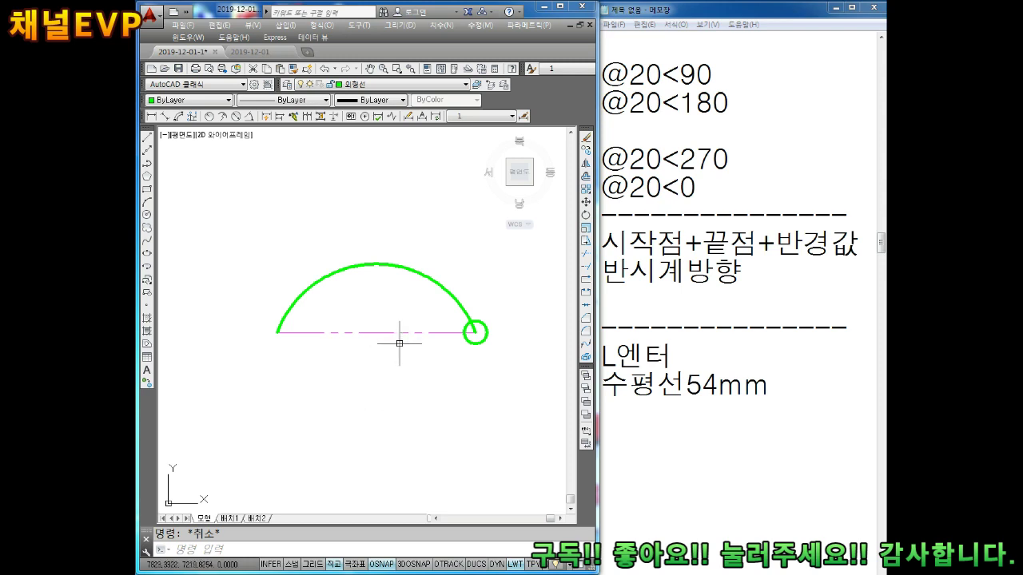
pyautogui.write('Ac')
pyautogui.press('Return')
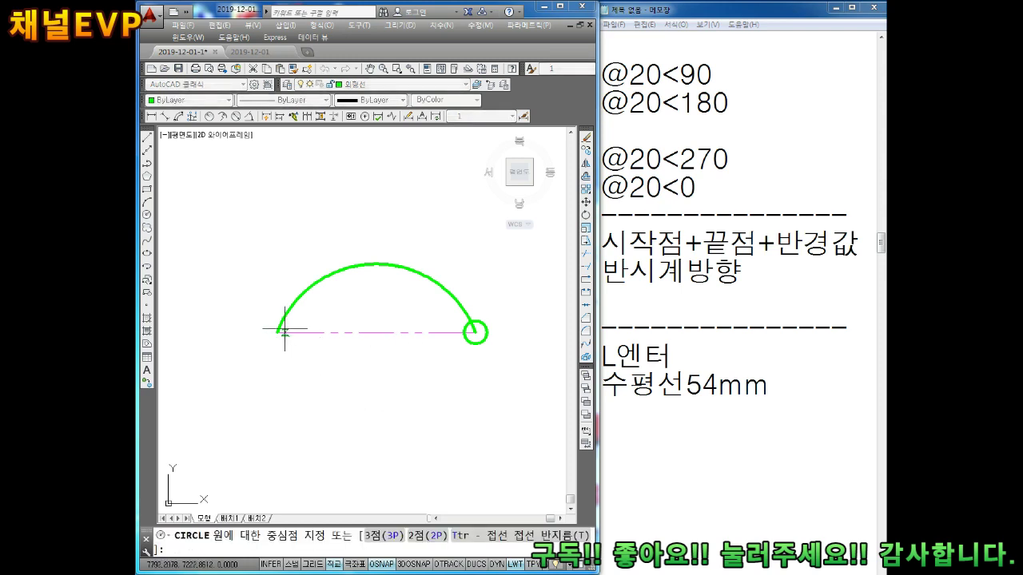
pyautogui.click(277, 332)
pyautogui.click(315, 318)
pyautogui.press('Escape')
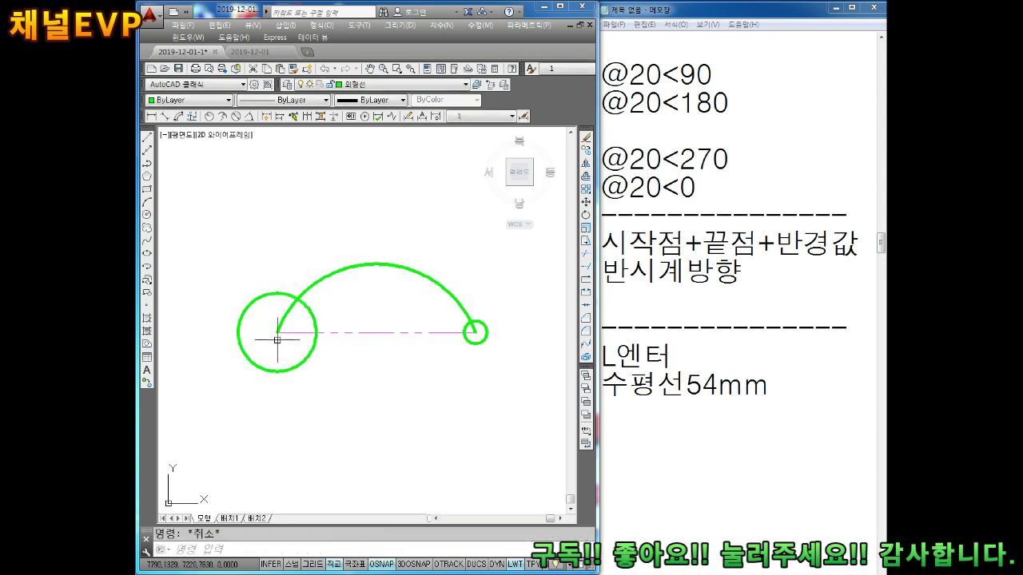
# Draw a start-end arc below the line from the left circle's centre to the right end
pyautogui.write('a')
pyautogui.press('Return')
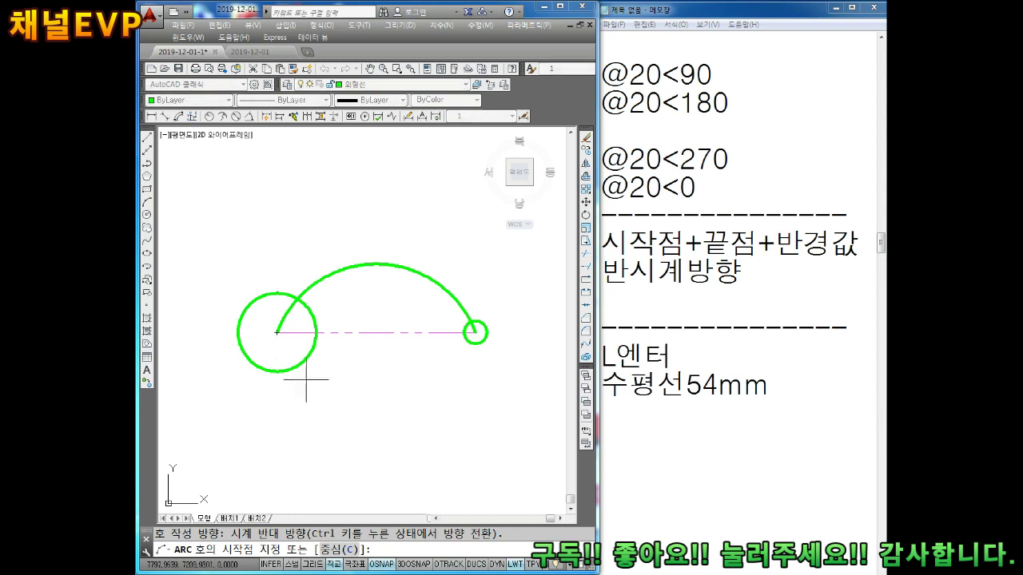
pyautogui.click(277, 332)
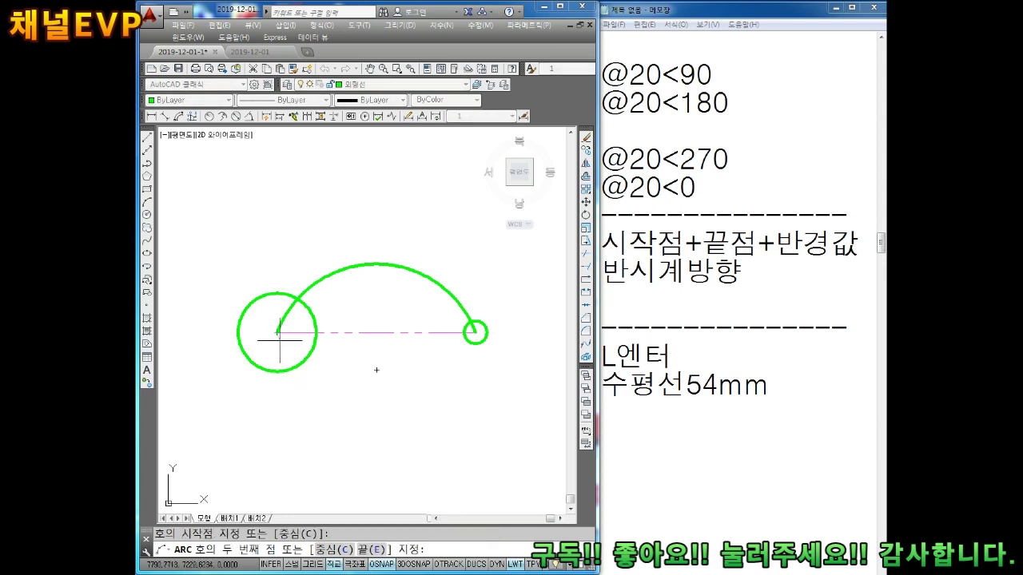
pyautogui.write('e')
pyautogui.press('Return')
pyautogui.click(476, 333)
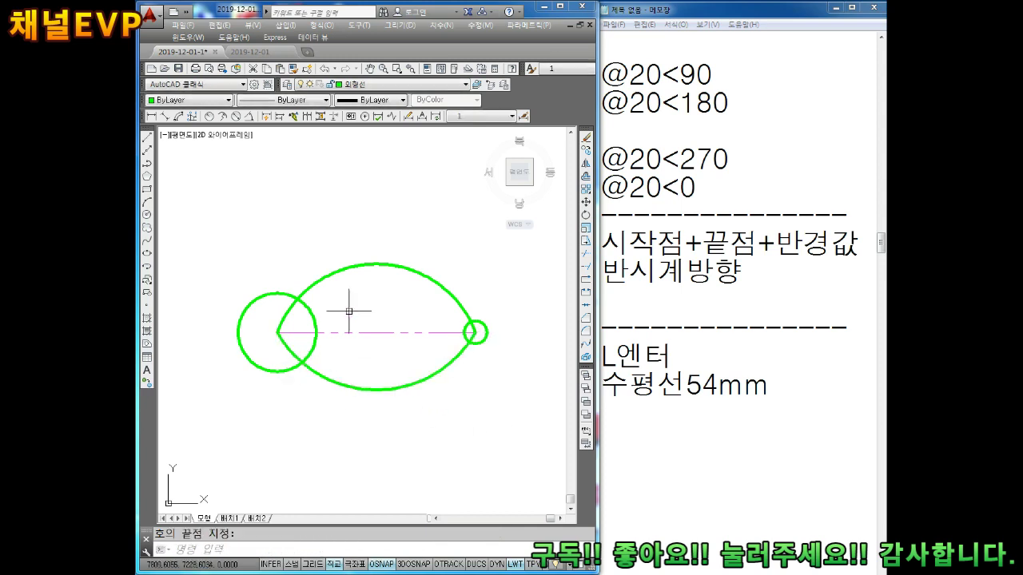
# Delete the upper green arc
pyautogui.click(409, 241)
pyautogui.click(265, 294)
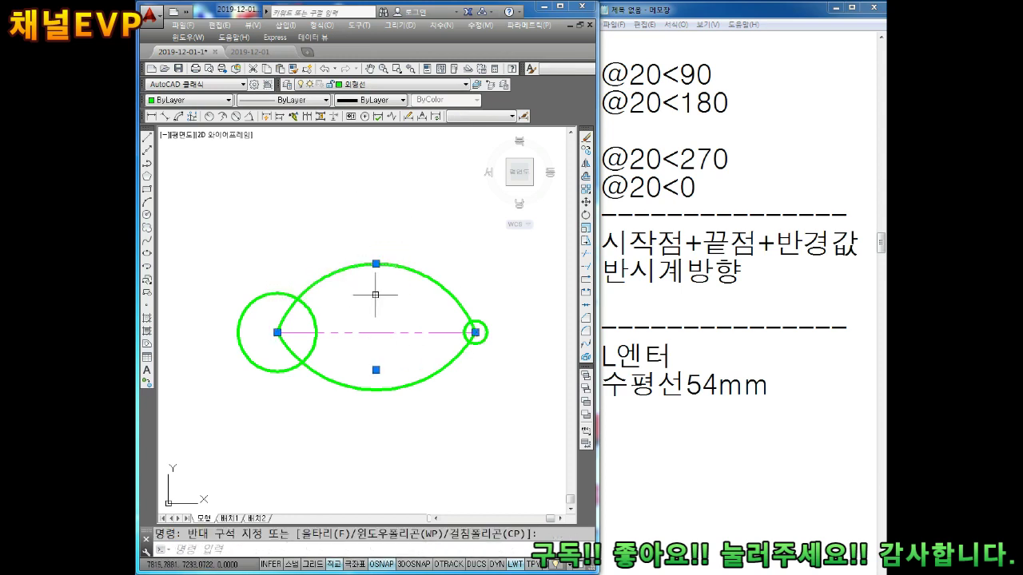
pyautogui.press('Delete')
# Delete the lower green arc and the large left circle, keeping the small right circle
pyautogui.click(401, 389)
pyautogui.press('Delete')
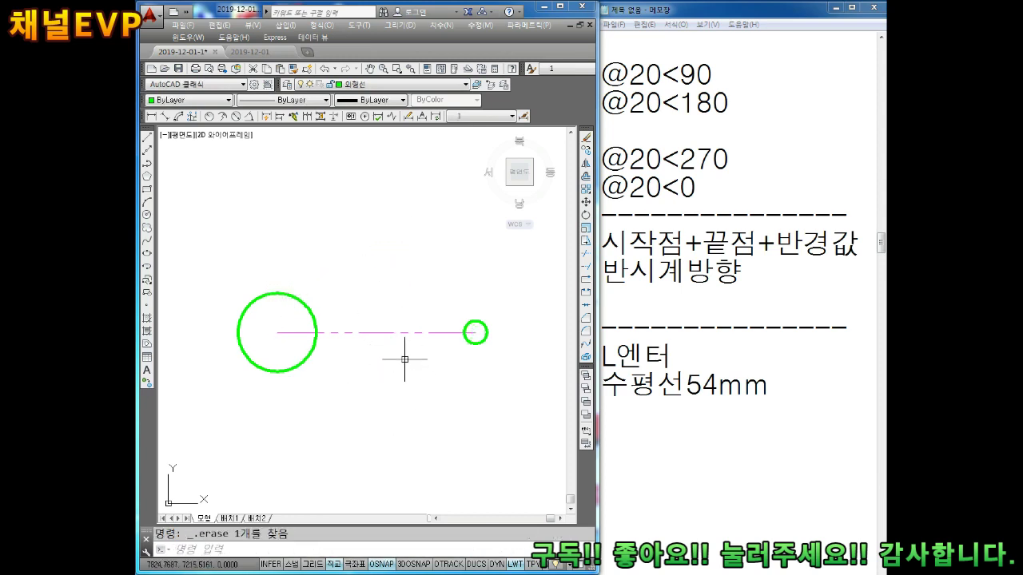
pyautogui.click(331, 259)
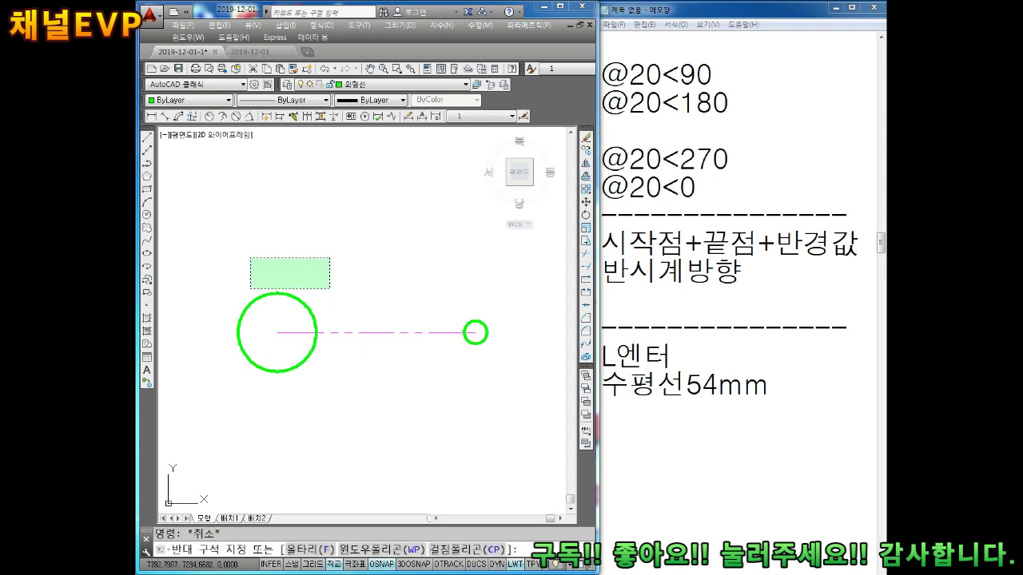
pyautogui.click(249, 296)
pyautogui.press('Delete')
pyautogui.click(473, 340)
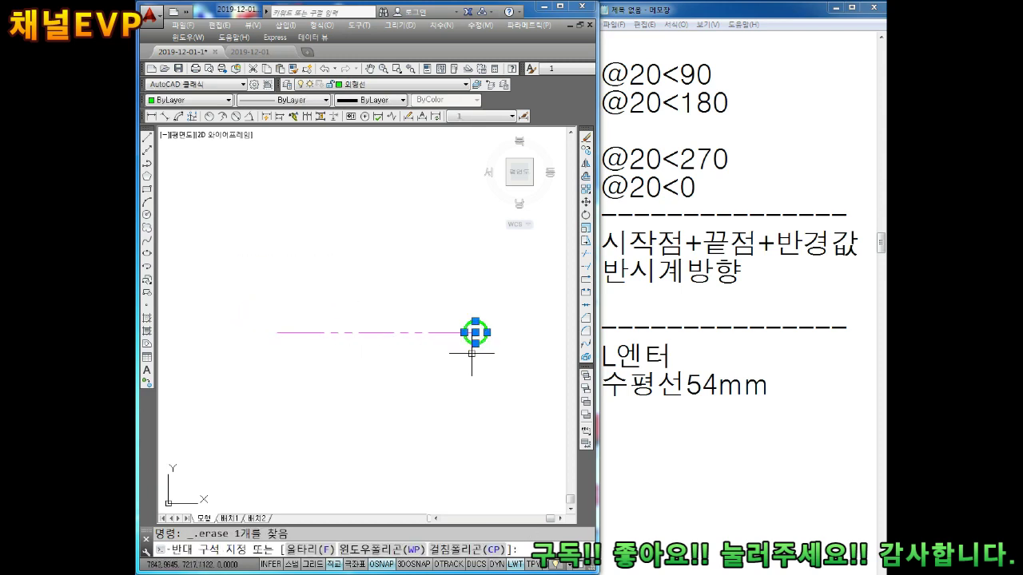
pyautogui.press('Escape')
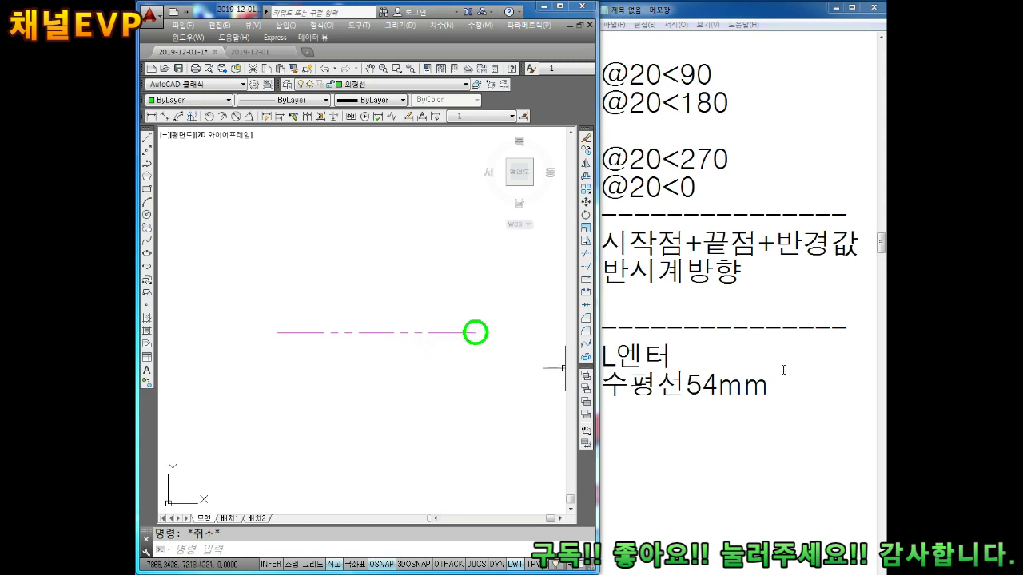
pyautogui.click(650, 304)
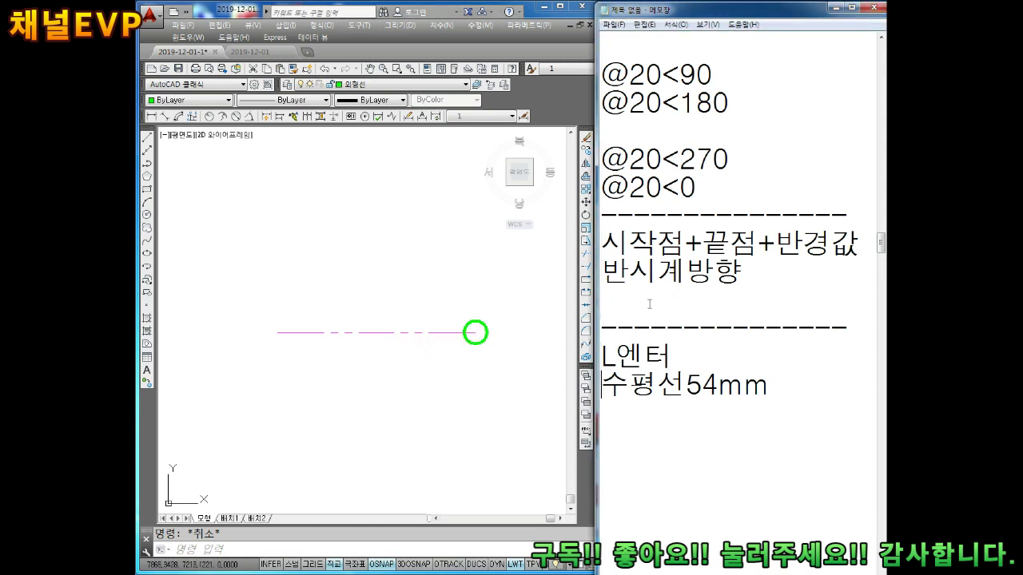
# Add a dashed divider and the note 'A엔터' in Notepad
pyautogui.write('ㅓ----------------')
pyautogui.press('Return')
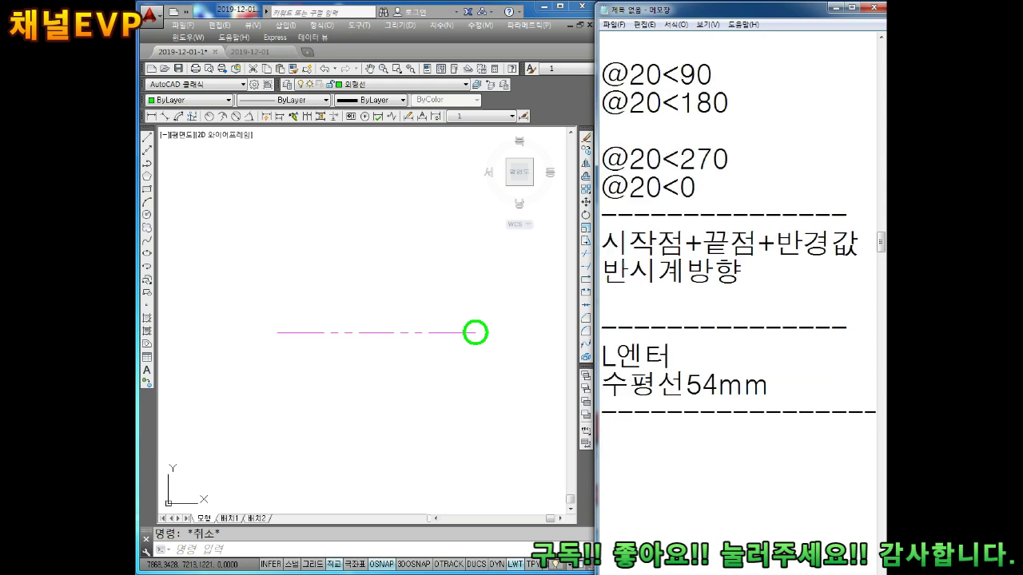
pyautogui.write('DPOS')
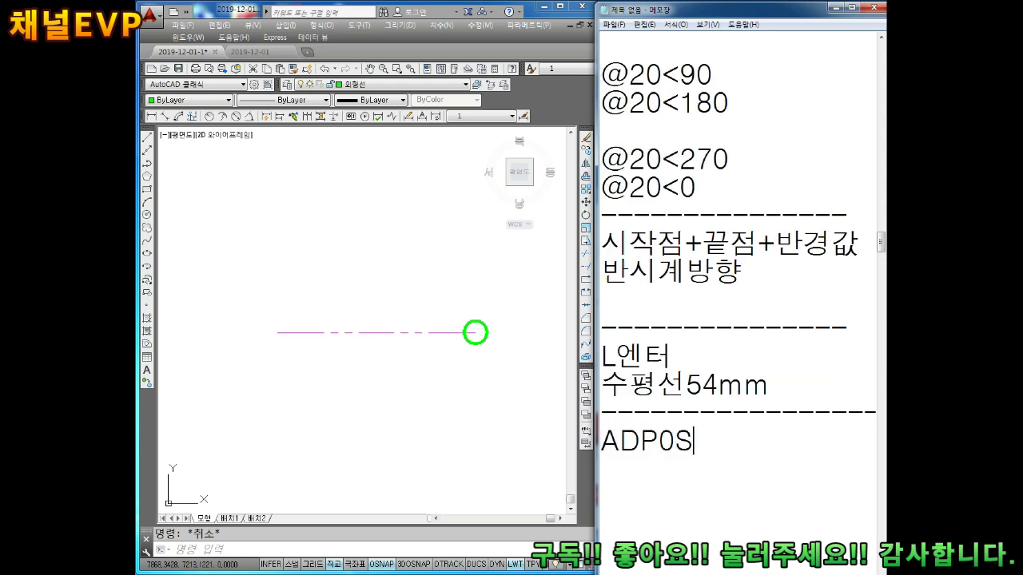
pyautogui.press('BackSpace')
pyautogui.press('BackSpace')
# Add the note '시작점클릭' (click start point) beneath it
pyautogui.press('BackSpace')
pyautogui.press('BackSpace')
pyautogui.press('Hangul')
pyautogui.write('엔ㅌㅓ')
pyautogui.press('Return')
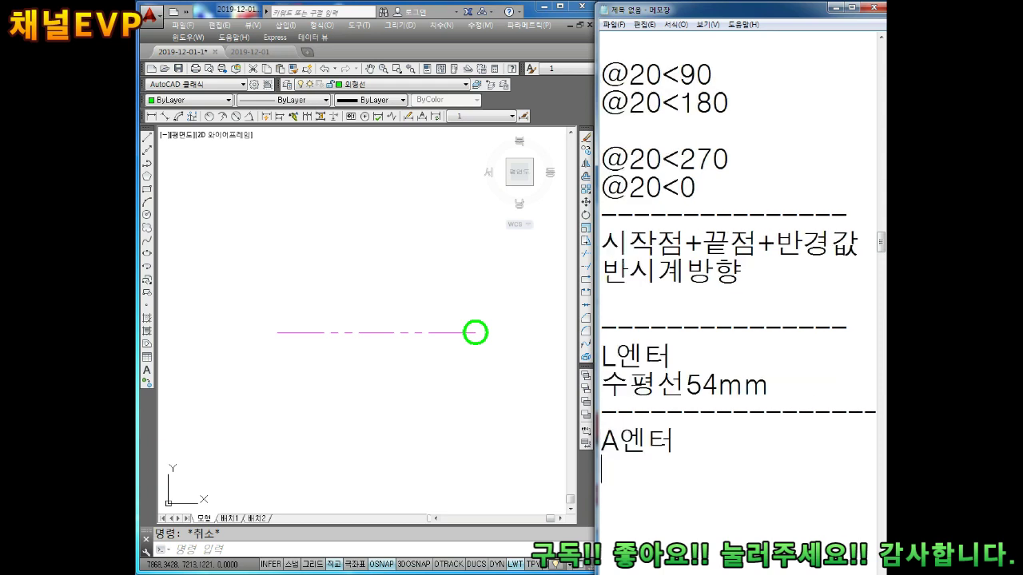
pyautogui.write('LW')
pyautogui.press('BackSpace')
pyautogui.press('BackSpace')
pyautogui.press('BackSpace')
pyautogui.press('Hangul')
pyautogui.write('시ㅈ')
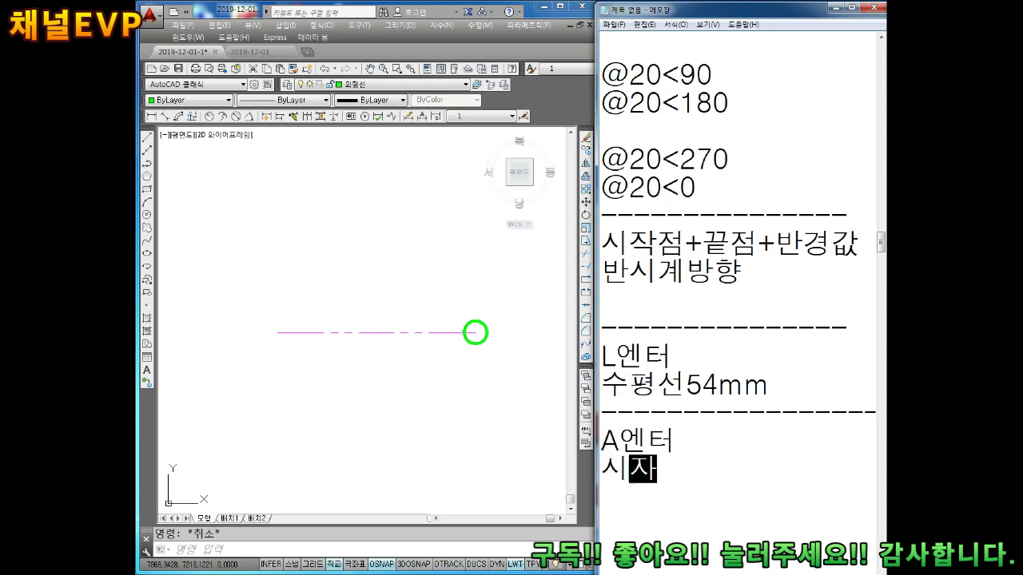
pyautogui.write('ㅏㄱㅈㅓㅁㅋㅡㄹㅣㄱ')
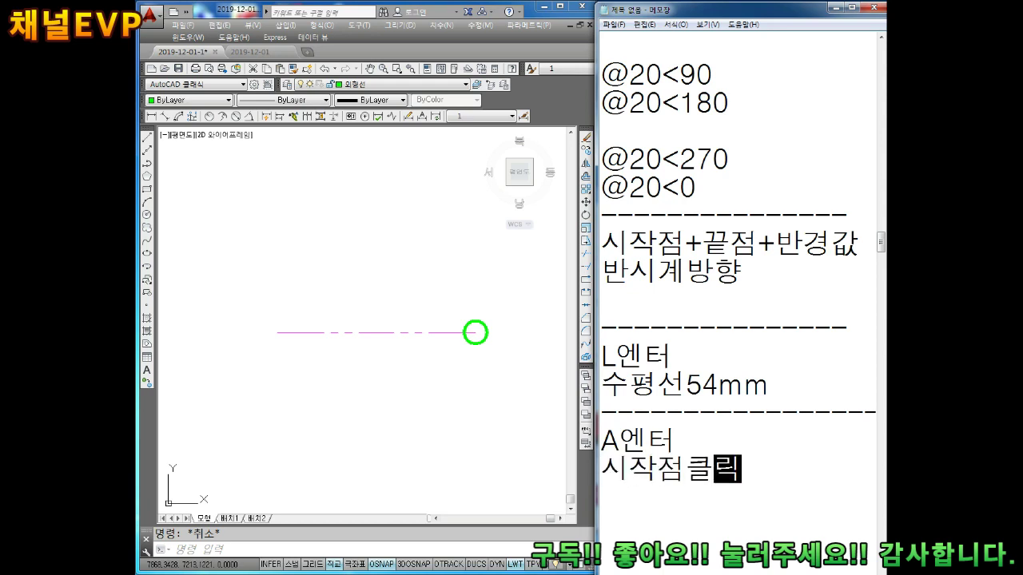
pyautogui.press('Return')
pyautogui.click(381, 406)
pyautogui.write('A')
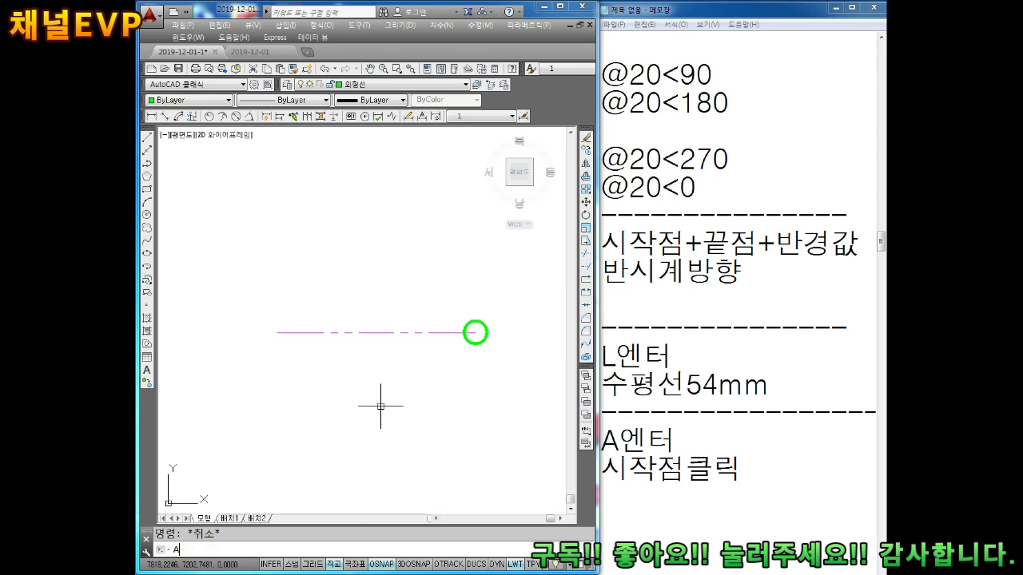
# Start an arc at the line's right end, then note 'E엔터' and '끝점 클릭' in Notepad
pyautogui.press('Return')
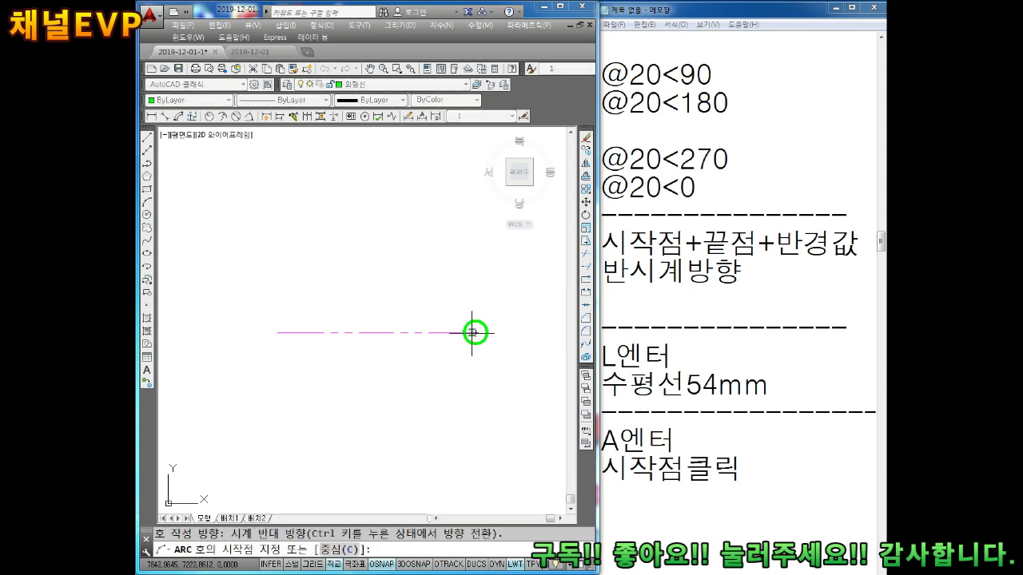
pyautogui.click(476, 332)
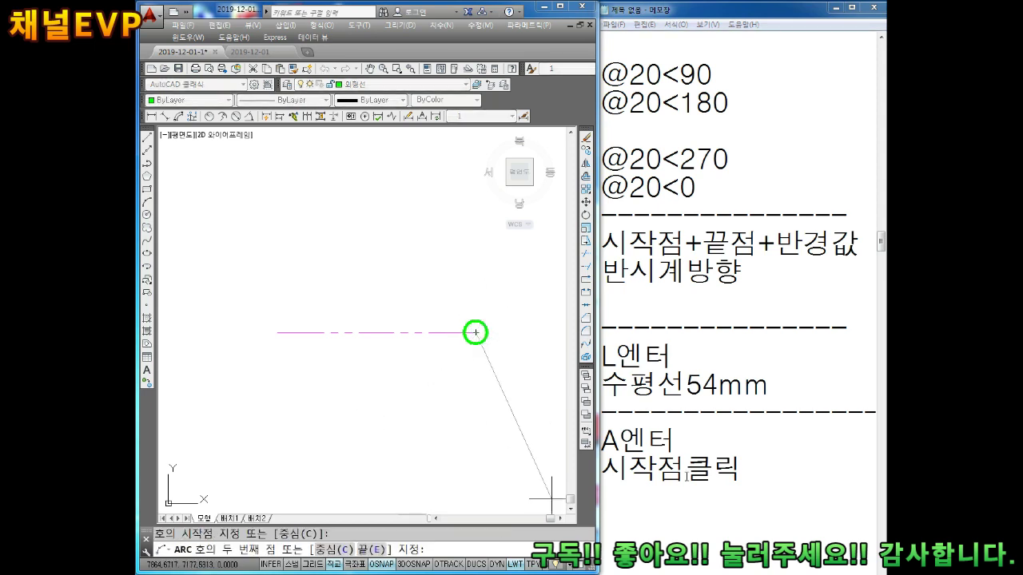
pyautogui.click(619, 489)
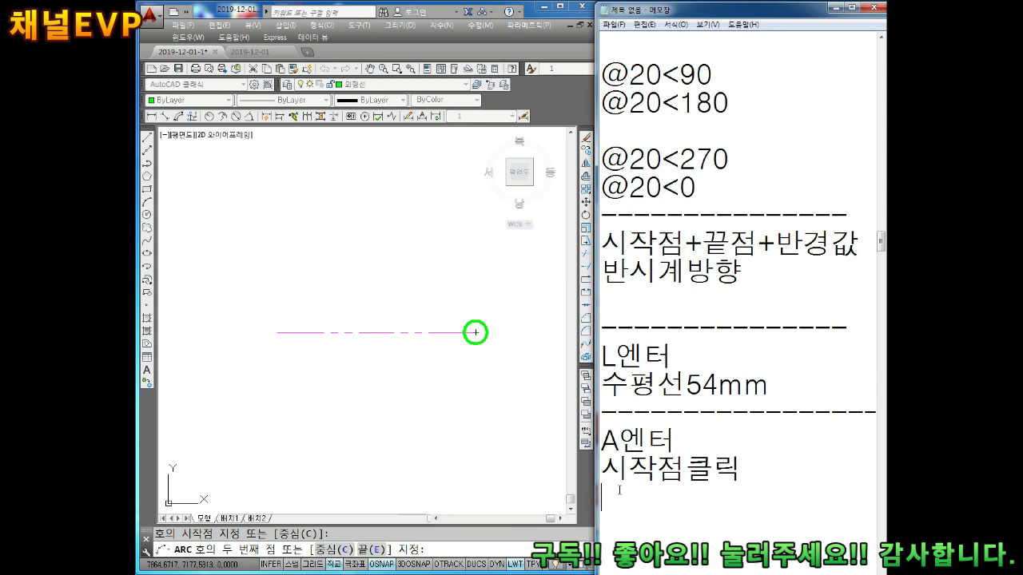
pyautogui.write('E엔터')
pyautogui.press('Return')
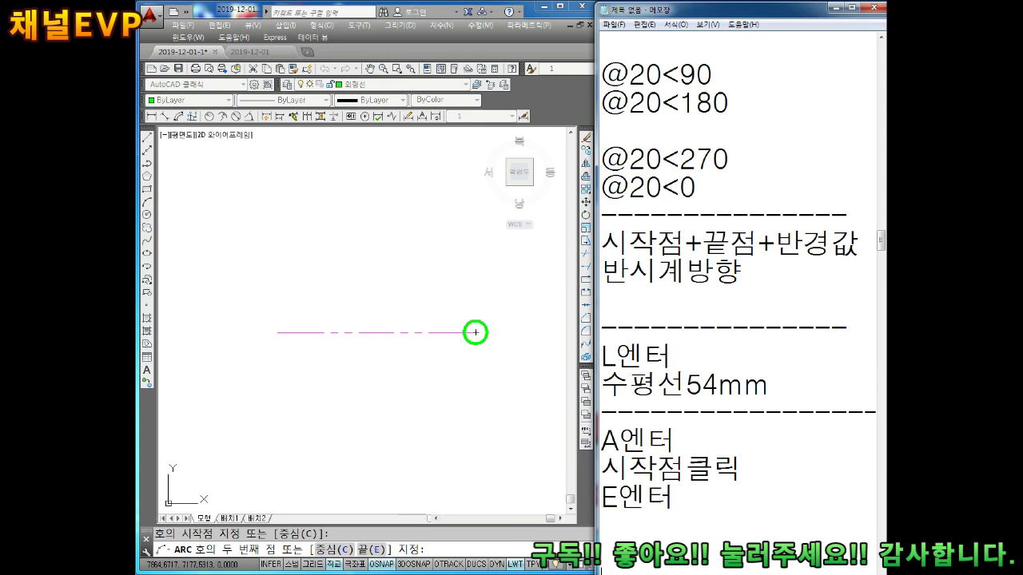
pyautogui.press('Return')
pyautogui.press('Return')
pyautogui.press('Return')
pyautogui.press('Return')
pyautogui.press('Return')
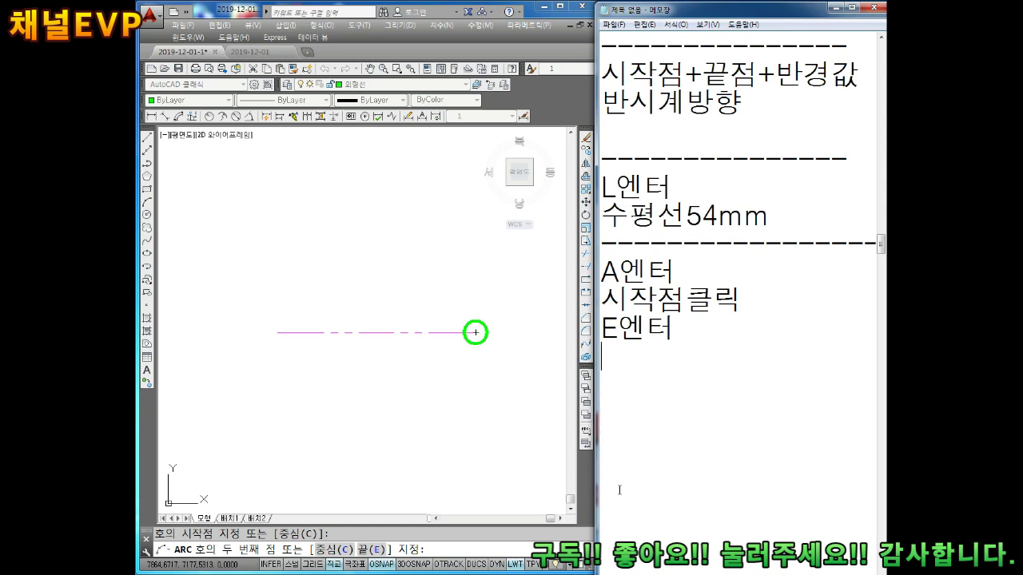
pyautogui.write('끝')
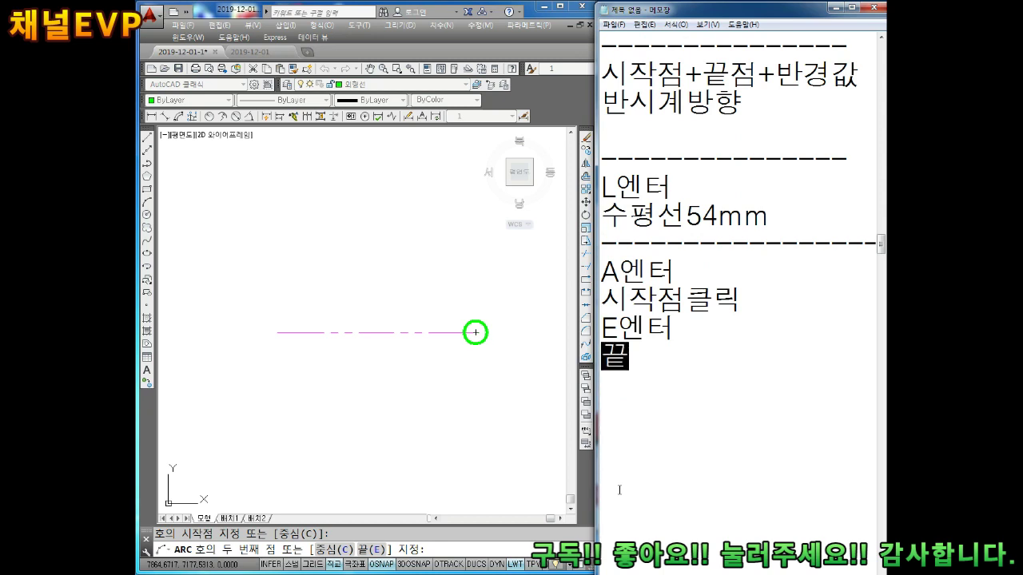
pyautogui.write('점 클릭')
pyautogui.press('Return')
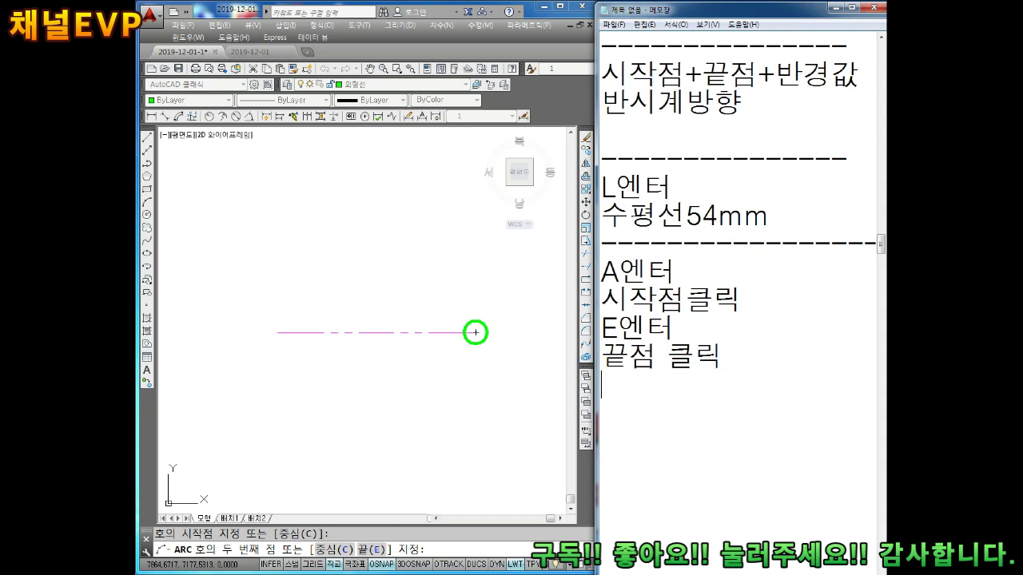
# Choose the arc's End option in AutoCAD, then cancel the unfinished arc
pyautogui.click(291, 327)
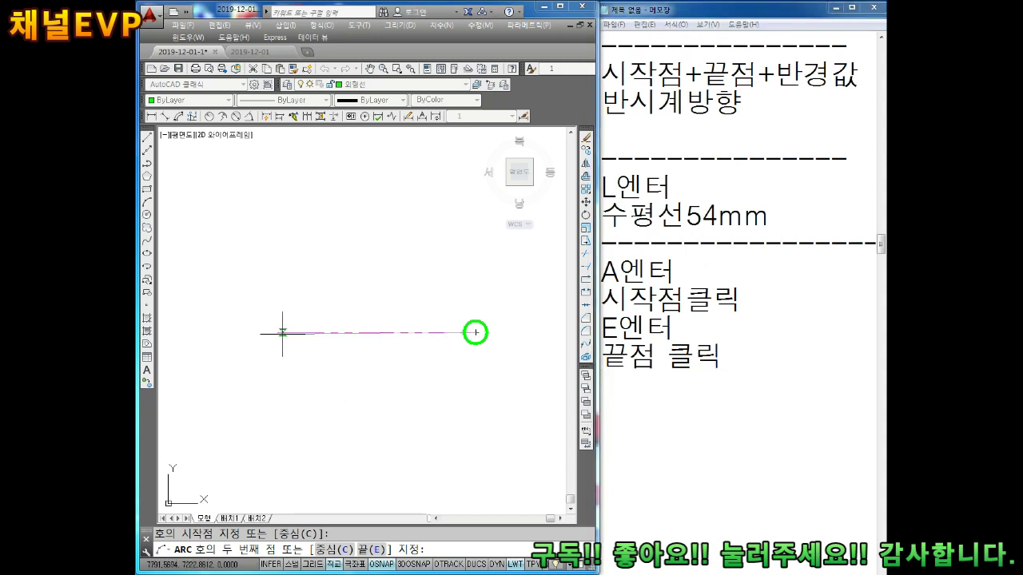
pyautogui.write('e')
pyautogui.press('Return')
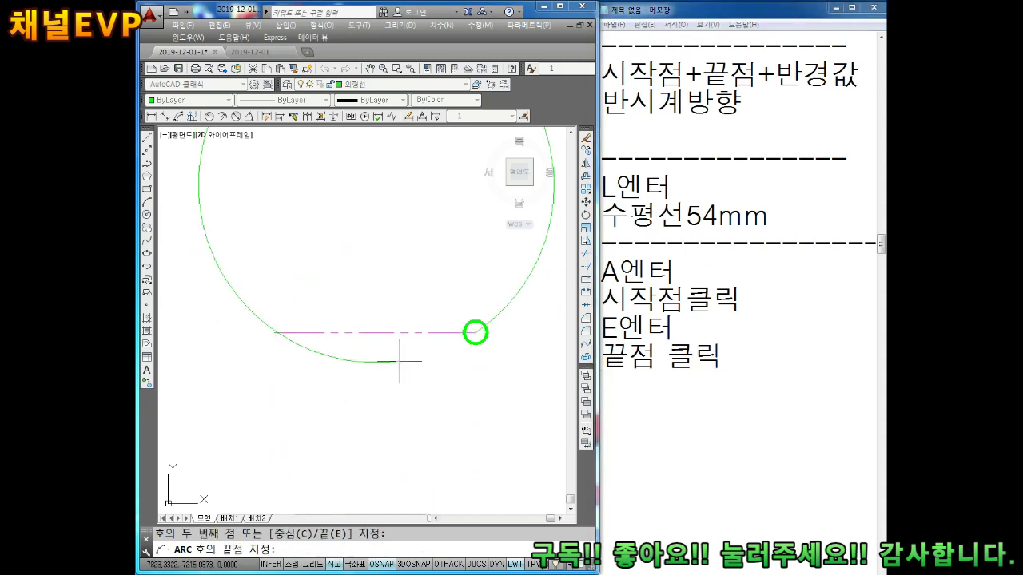
pyautogui.press('Escape')
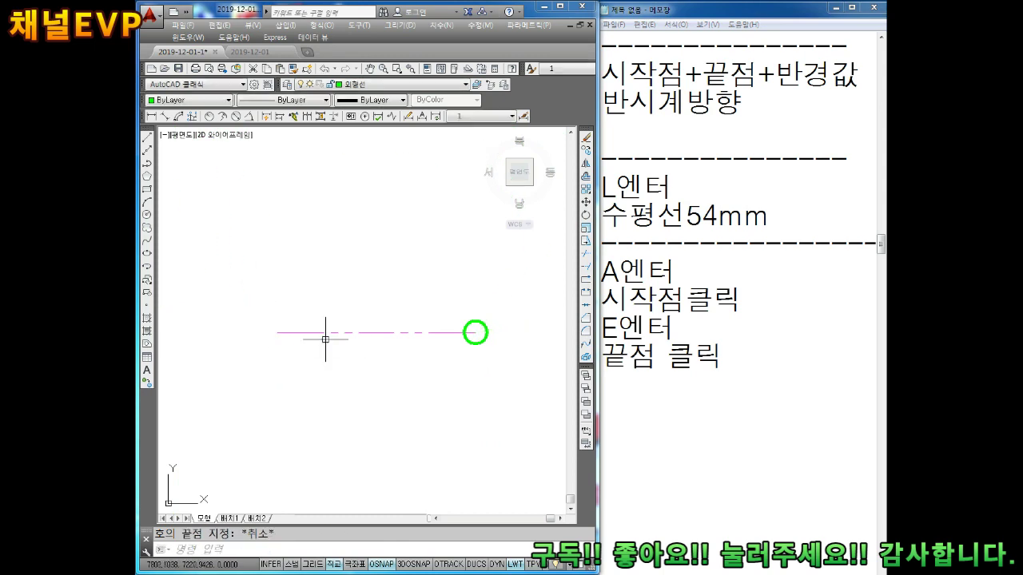
# Start an arc from the magenta line's right end to its left end
pyautogui.write('a')
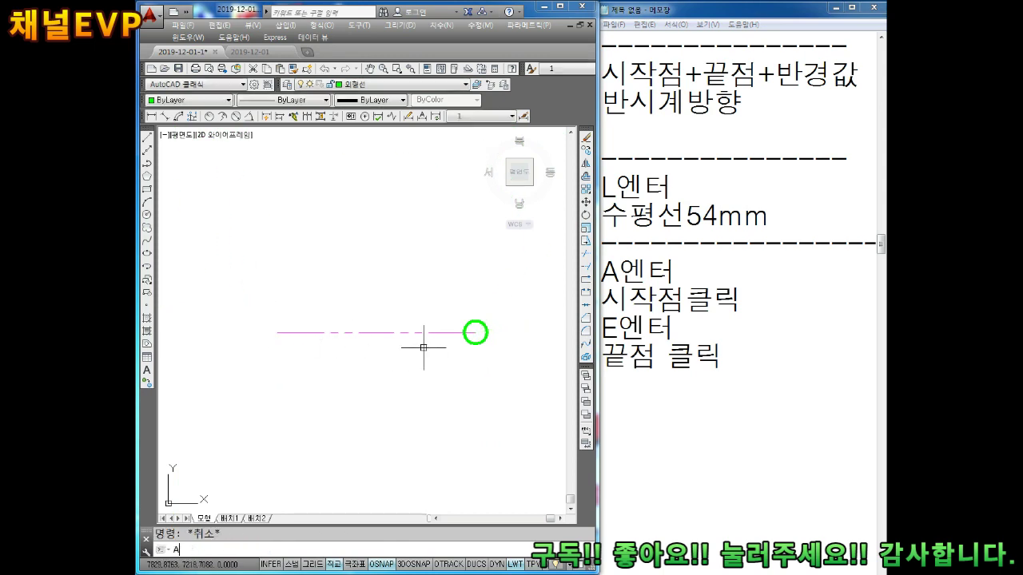
pyautogui.press('Return')
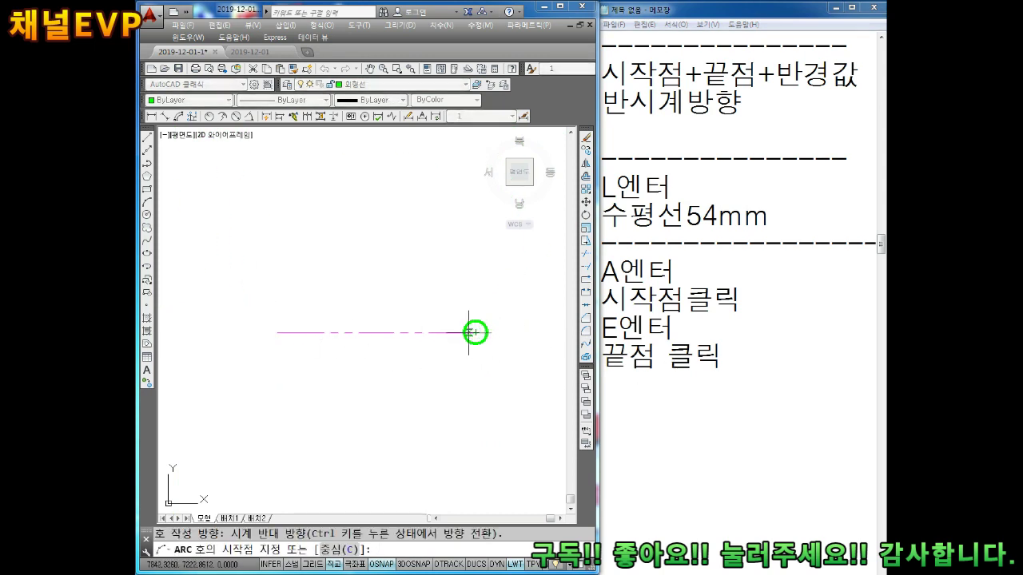
pyautogui.click(474, 333)
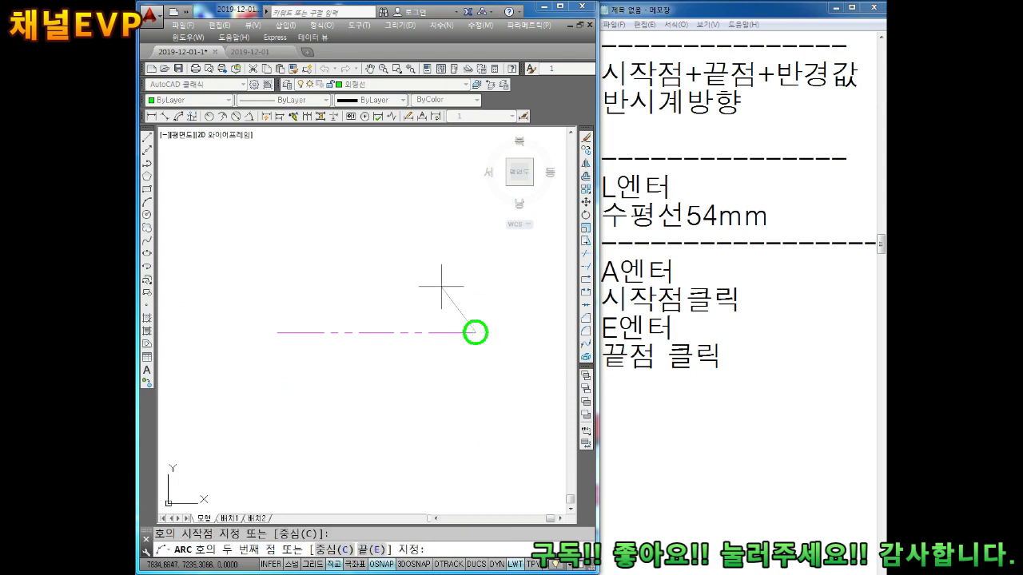
pyautogui.write('e')
pyautogui.press('Return')
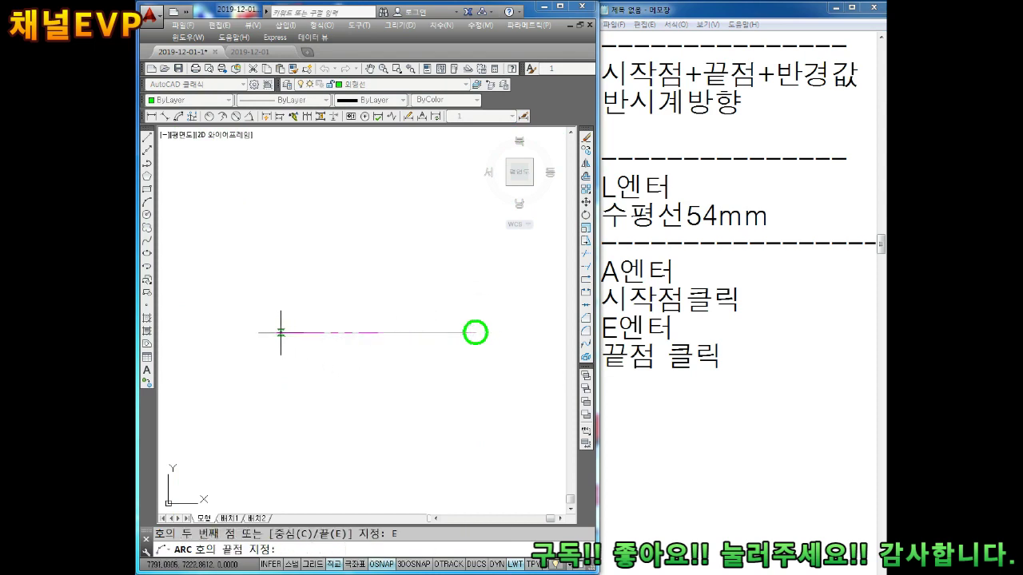
pyautogui.click(280, 332)
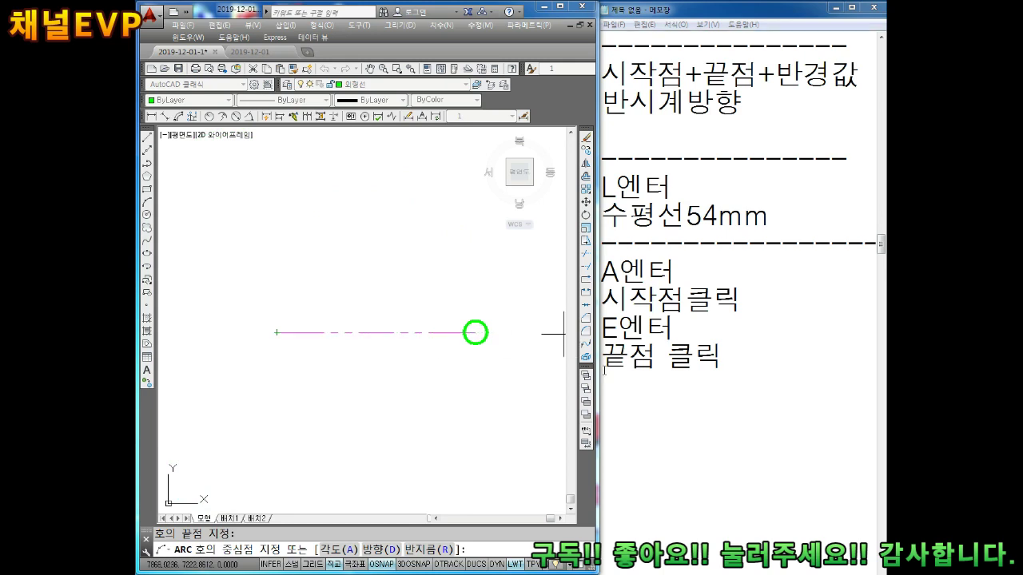
# Record the 'R엔터' and '33엔터' steps in the Notepad notes
pyautogui.click(631, 382)
pyautogui.write('R엔')
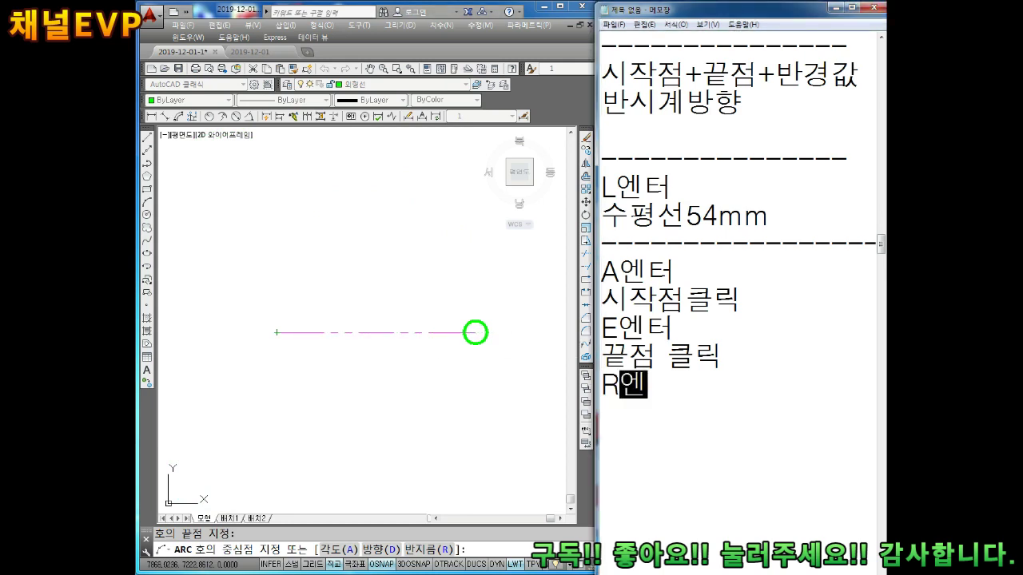
pyautogui.write('터')
pyautogui.press('Return')
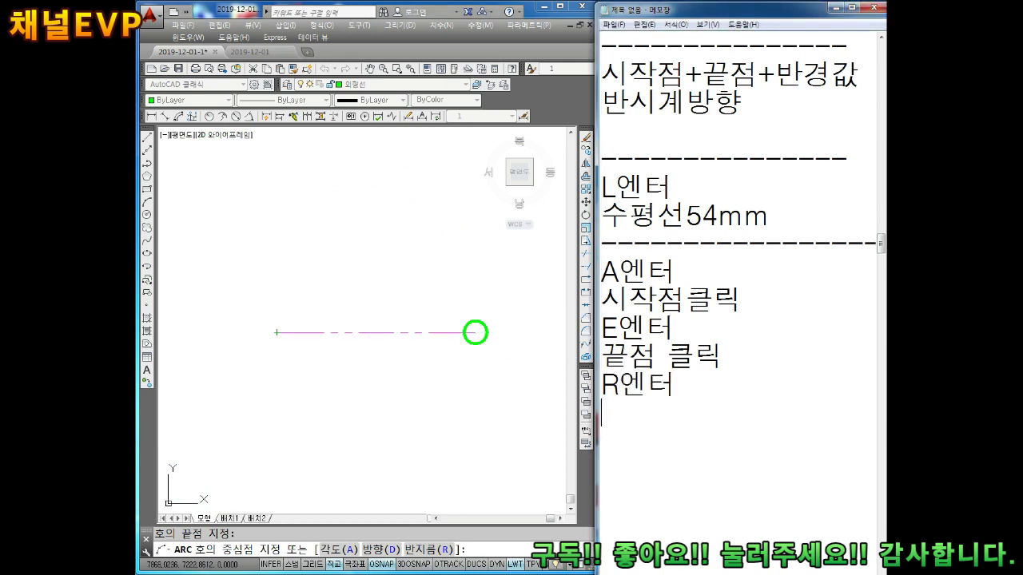
pyautogui.write('33엔')
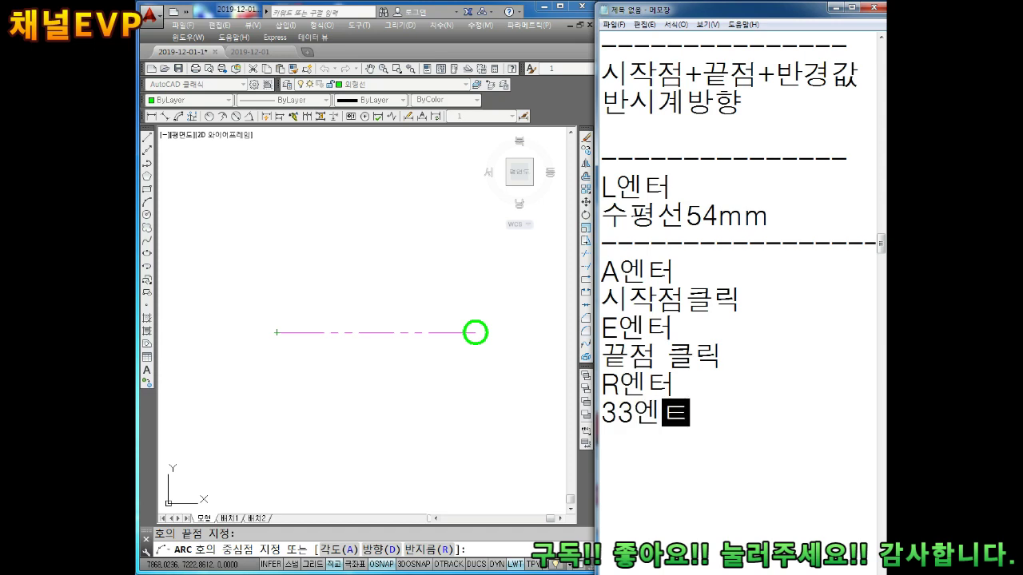
pyautogui.write('터')
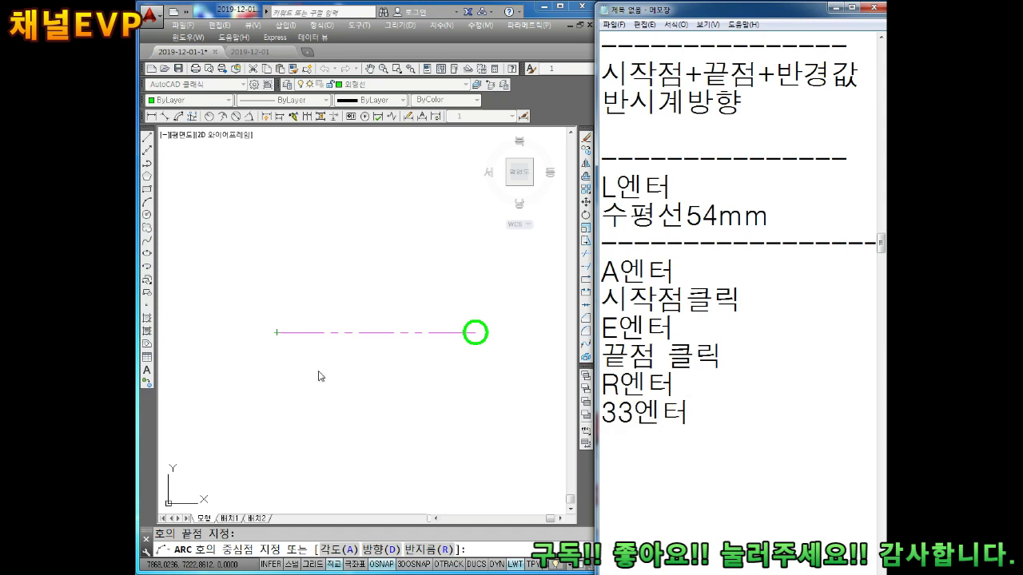
# Give the arc a radius of 33 to complete it
pyautogui.click(308, 287)
pyautogui.write('r')
pyautogui.press('Return')
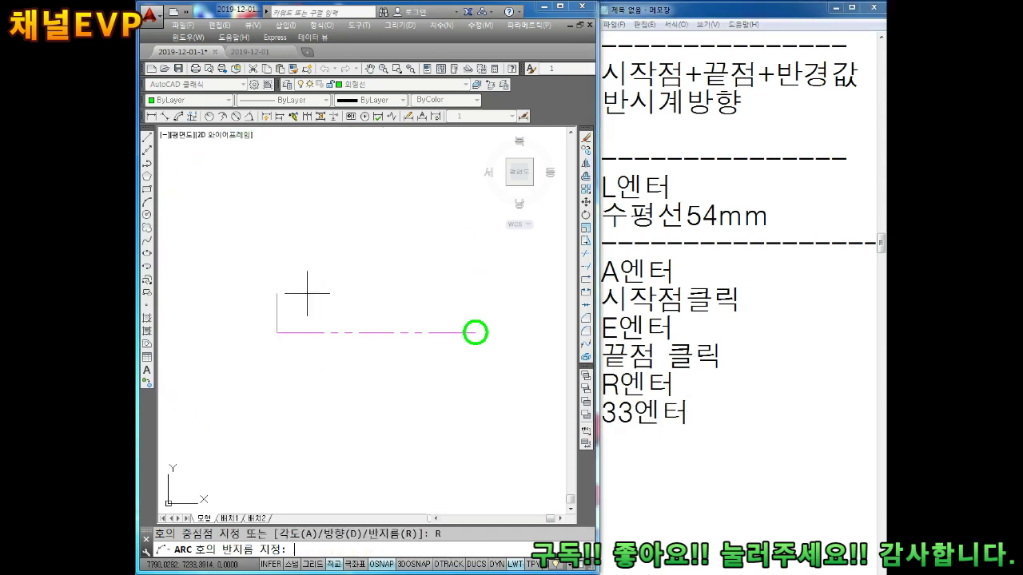
pyautogui.write('33')
pyautogui.press('Return')
pyautogui.press('Escape')
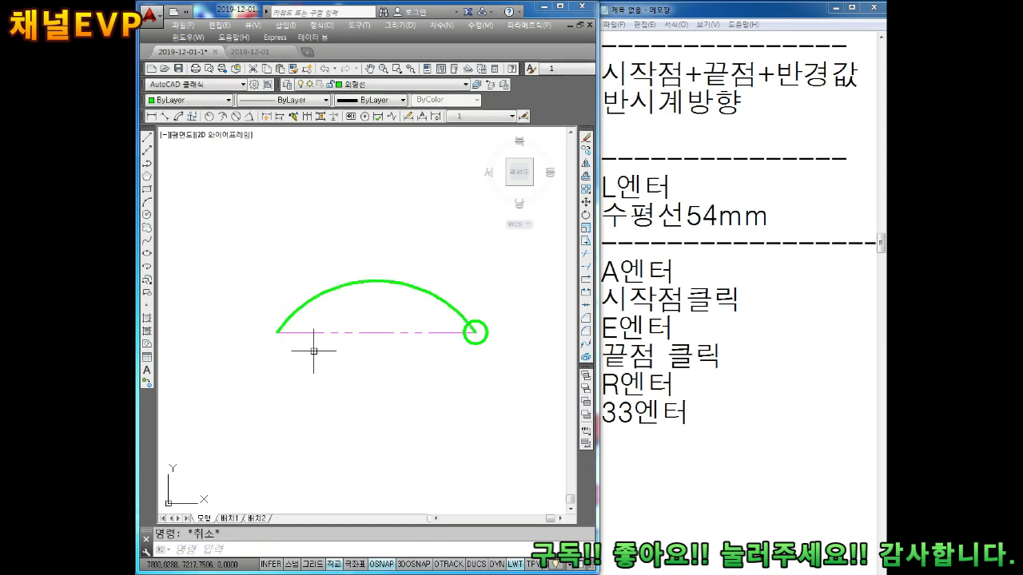
# Dimension the arc with an R33 radius and a 54 linear span between its ends
pyautogui.click(211, 117)
pyautogui.click(342, 288)
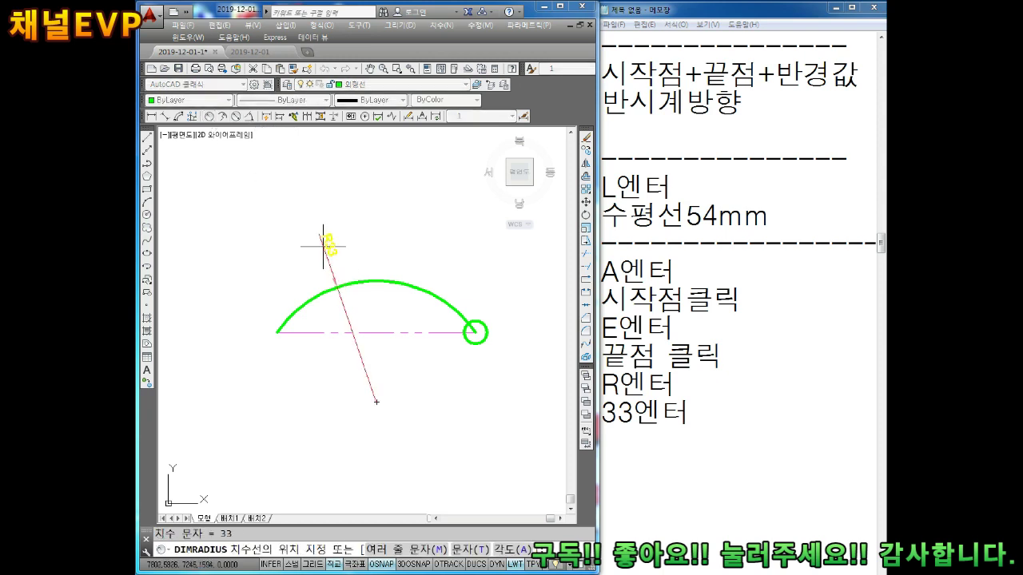
pyautogui.click(152, 117)
pyautogui.click(277, 331)
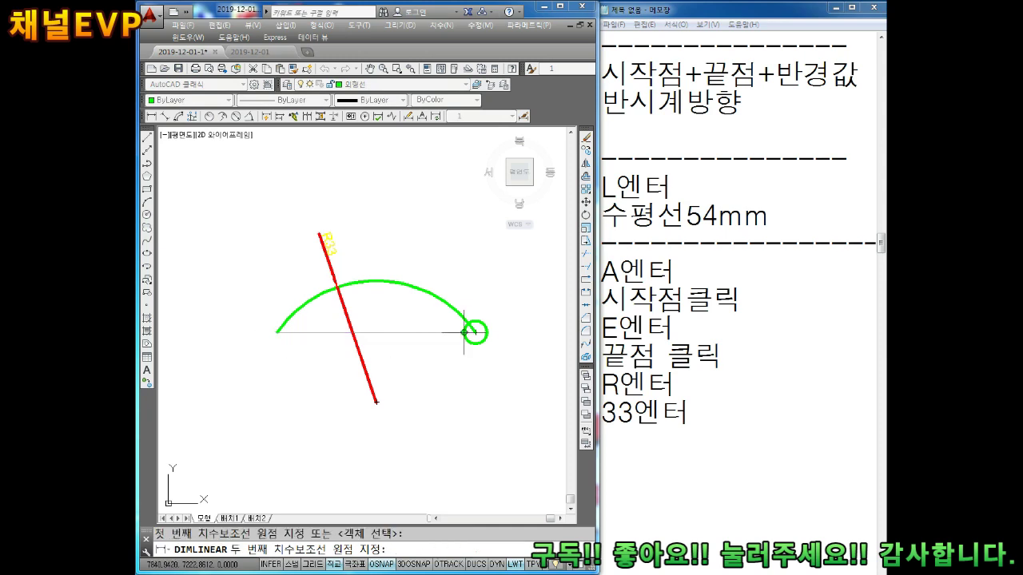
pyautogui.click(476, 332)
pyautogui.click(435, 400)
pyautogui.moveTo(442, 421); pyautogui.dragTo(431, 397, button='middle')
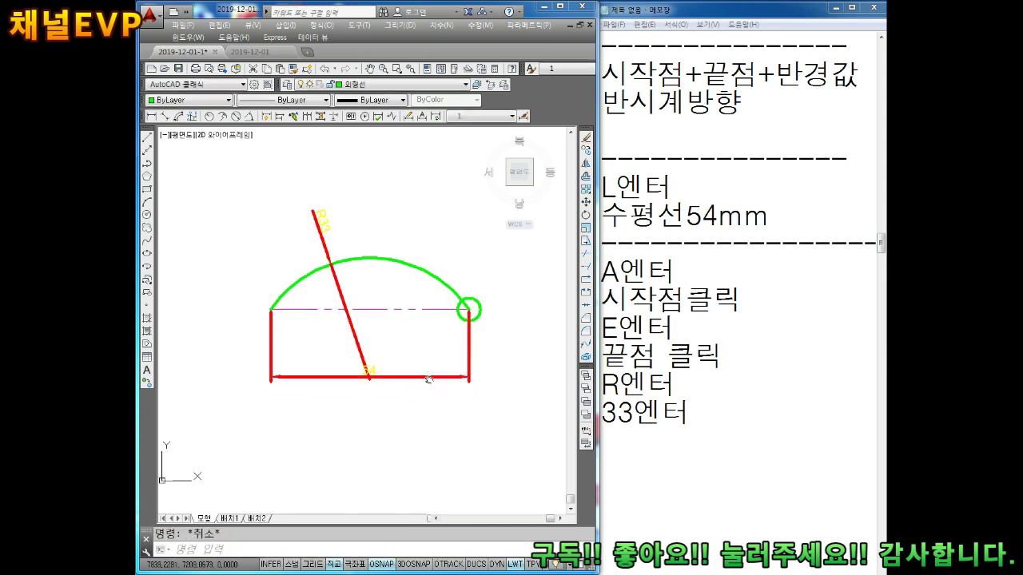
pyautogui.press('Escape')
# Erase the two dimensions and the green arc
pyautogui.scroll(2, 418, 372)
pyautogui.click(516, 353)
pyautogui.click(332, 462)
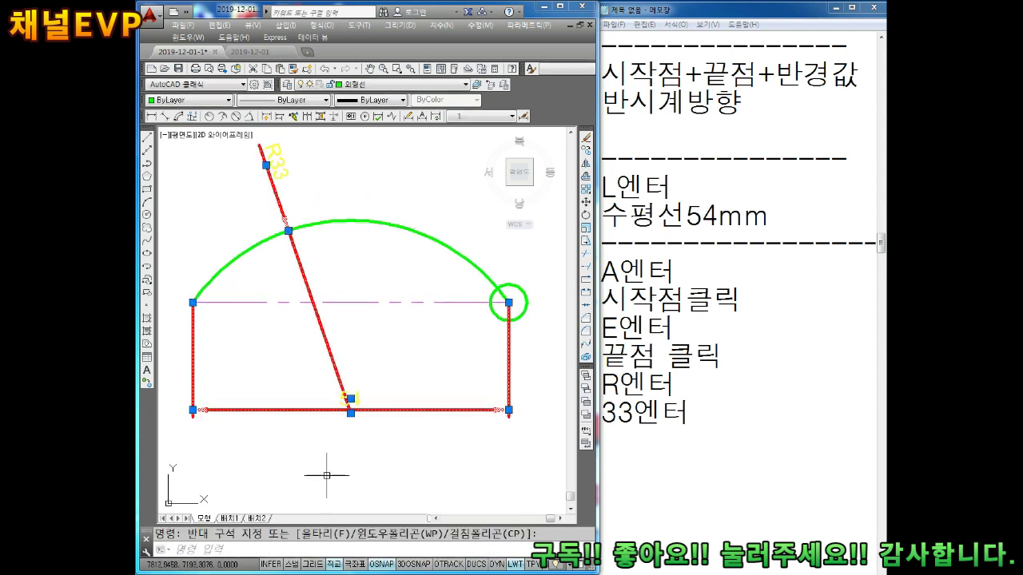
pyautogui.press('Delete')
pyautogui.click(392, 223)
pyautogui.press('Delete')
# Delete the small green circle at the centre line's right end
pyautogui.click(507, 321)
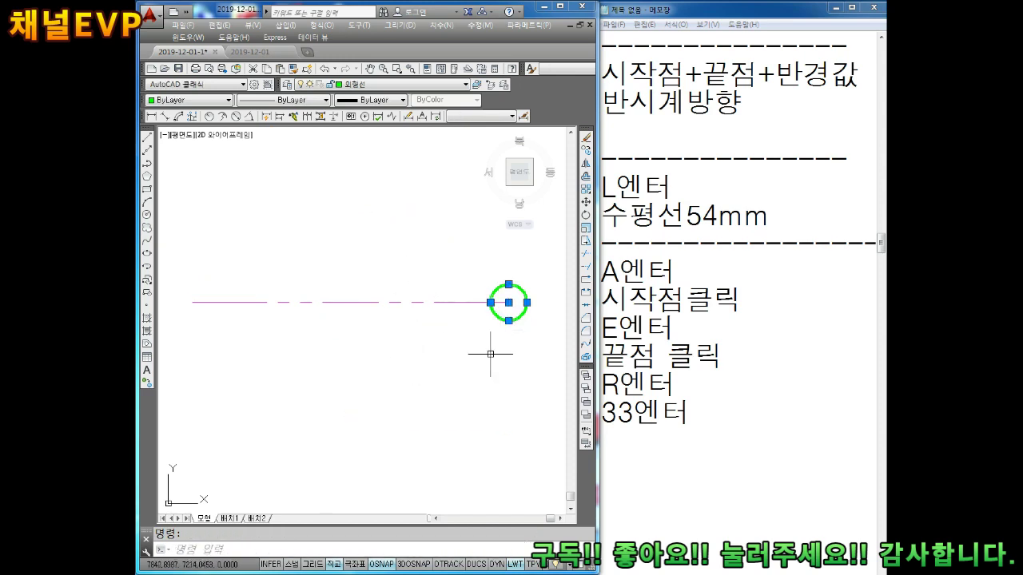
pyautogui.click(489, 356)
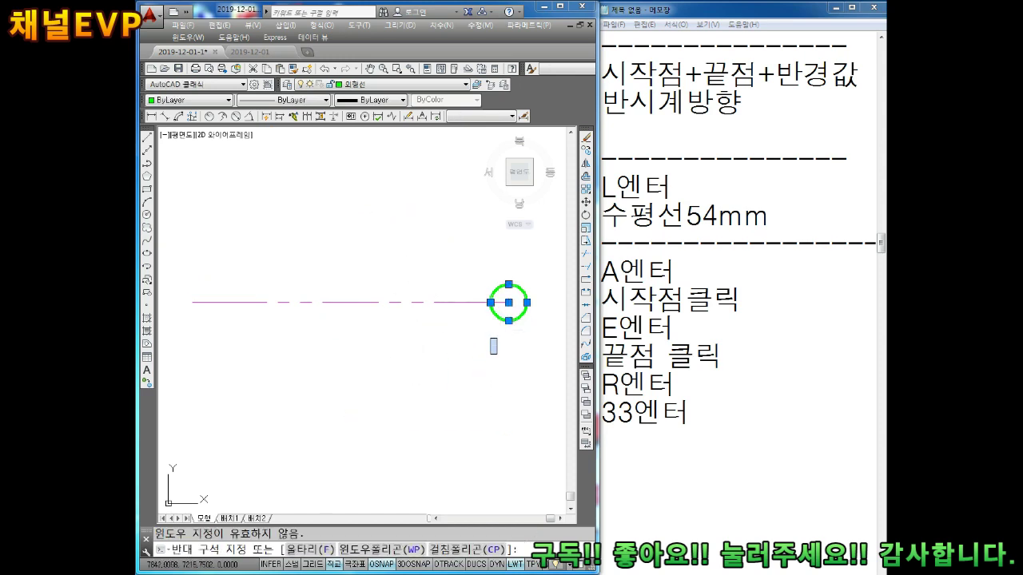
pyautogui.press('Escape')
pyautogui.click(504, 318)
pyautogui.press('Delete')
pyautogui.scroll(-1, 523, 323)
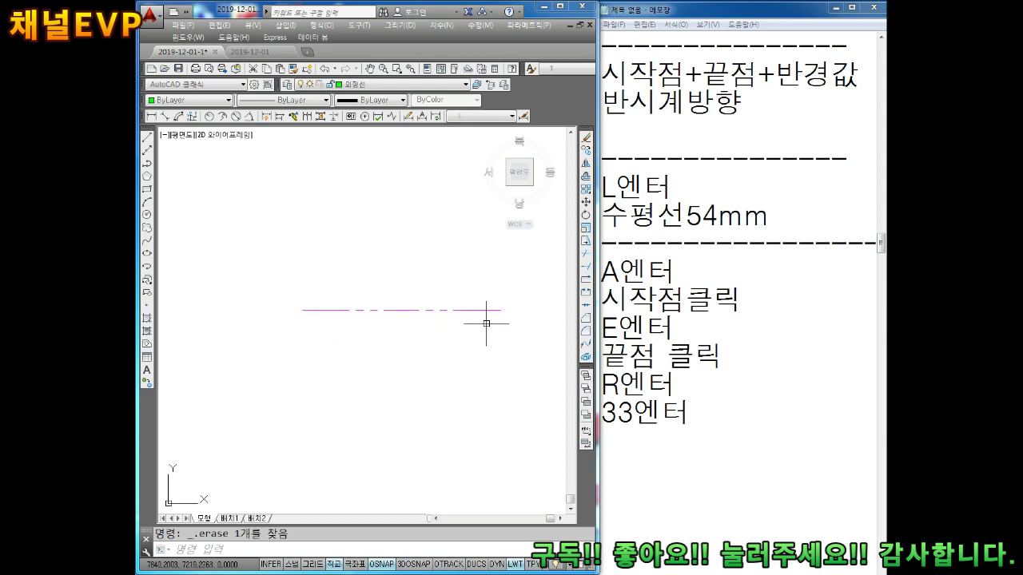
pyautogui.click(731, 427)
# Add a dashed separator and an 'A엔터' line to the notes
pyautogui.write('------')
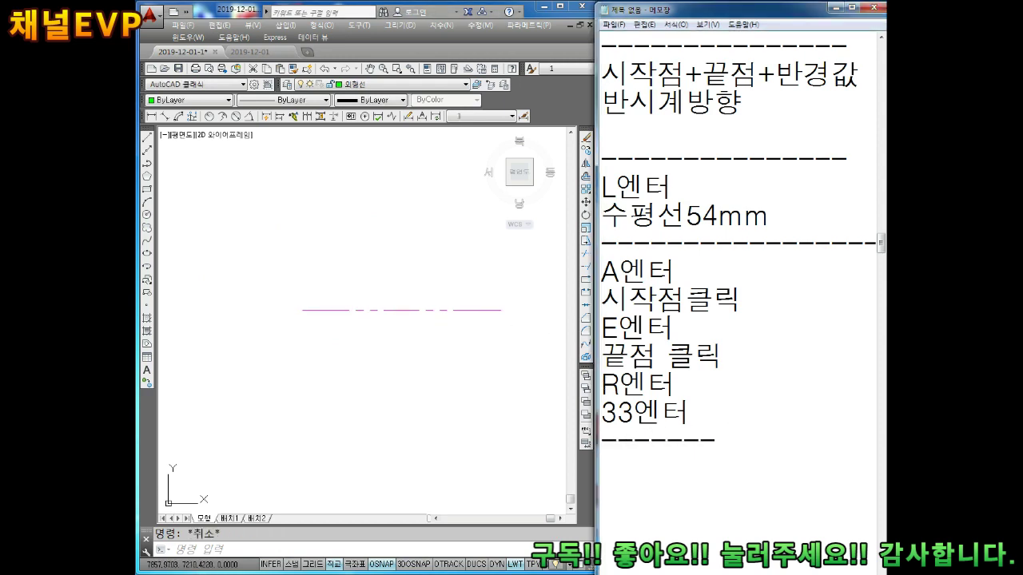
pyautogui.write('---------')
pyautogui.scroll(-1, 731, 426)
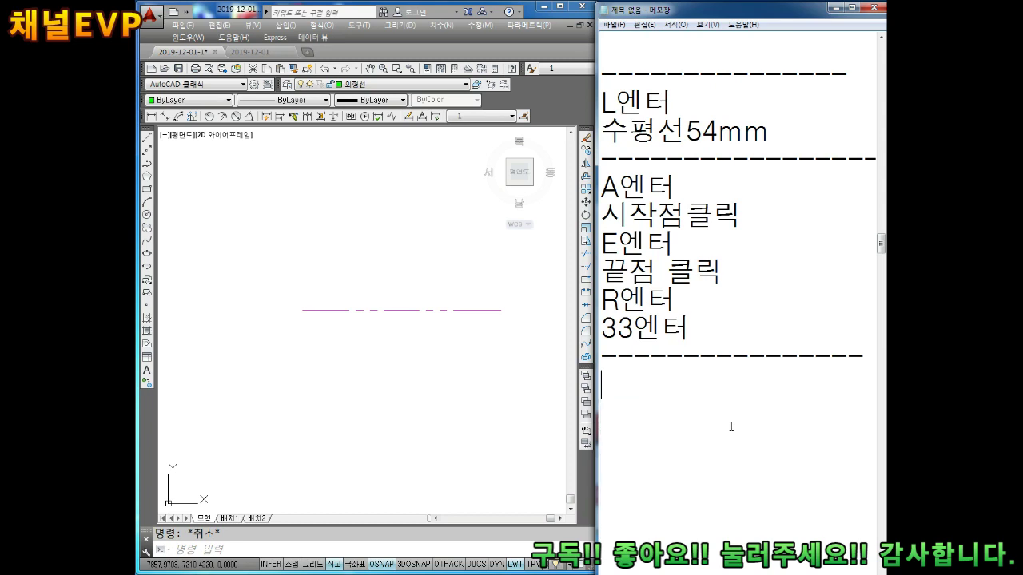
pyautogui.write('ADPS')
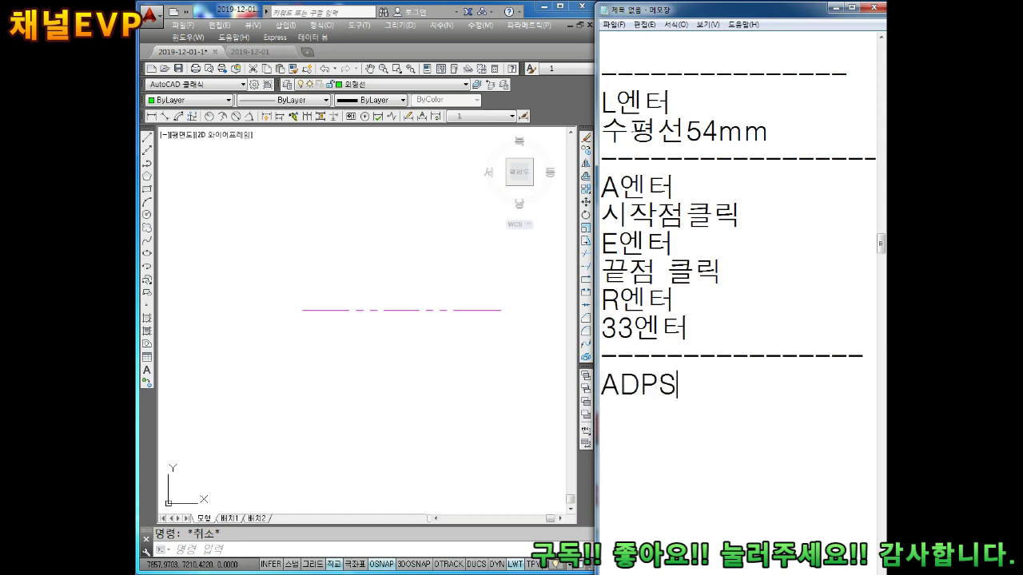
pyautogui.press('BackSpace')
pyautogui.press('BackSpace')
pyautogui.press('BackSpace')
pyautogui.write('엔터')
pyautogui.press('Return')
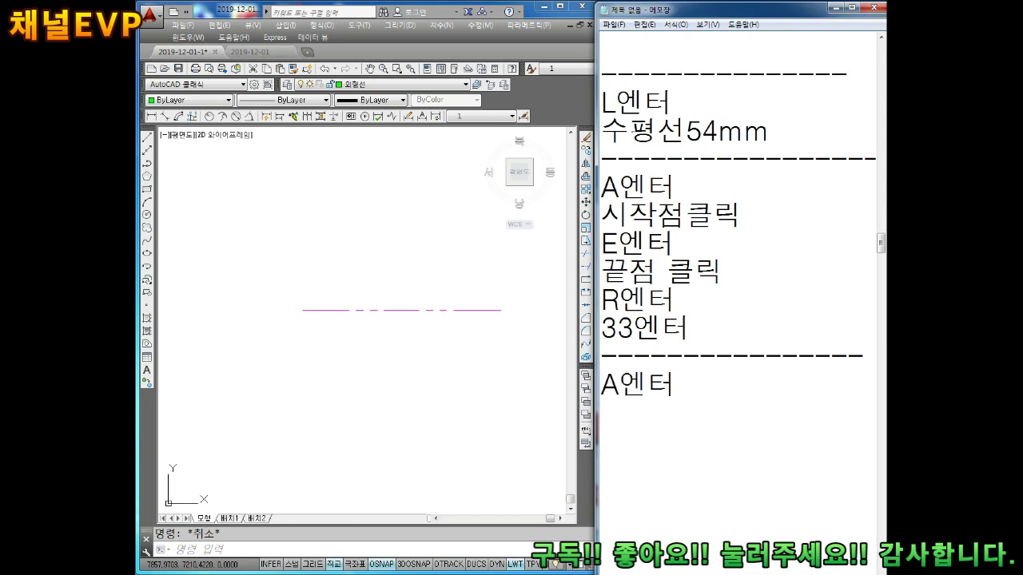
# Write the lines '시작점클릭(왼쪽점)', 'E엔터', '오른쪽점 클릭', 'R엔터', '33엔터'
pyautogui.write('시작점크ㄹㄹ')
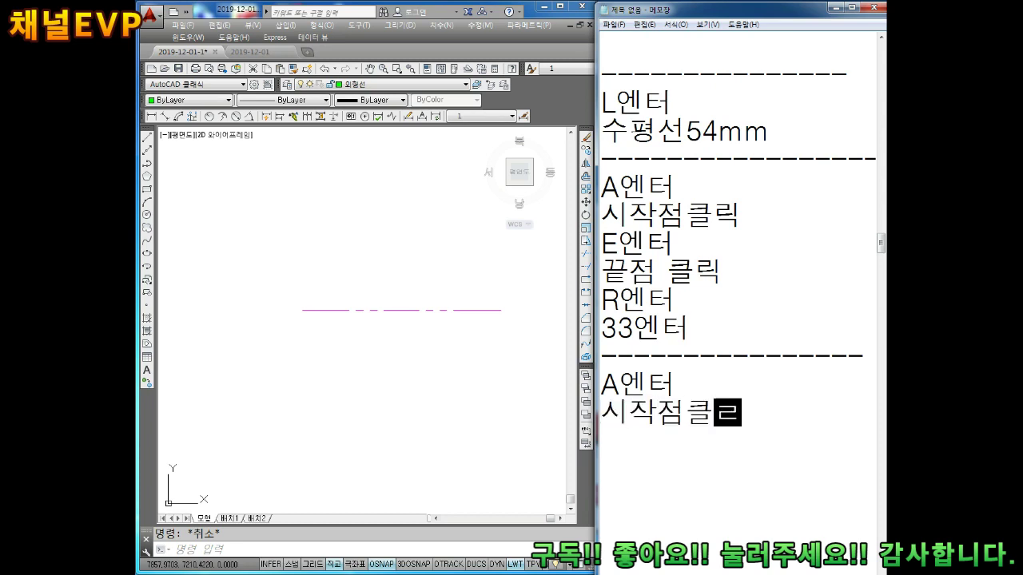
pyautogui.write('릭(왼쪽저')
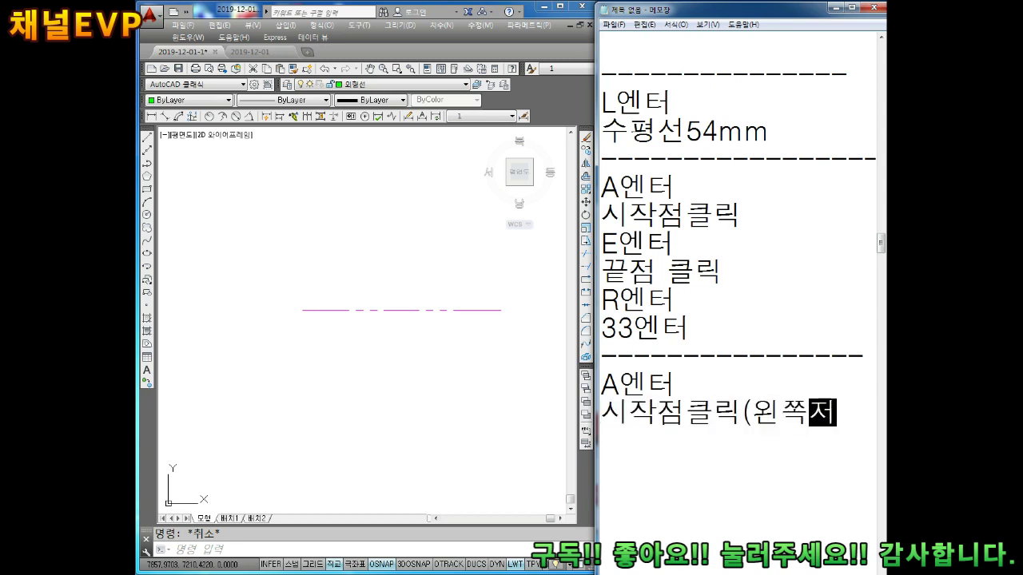
pyautogui.write('점)')
pyautogui.write('E')
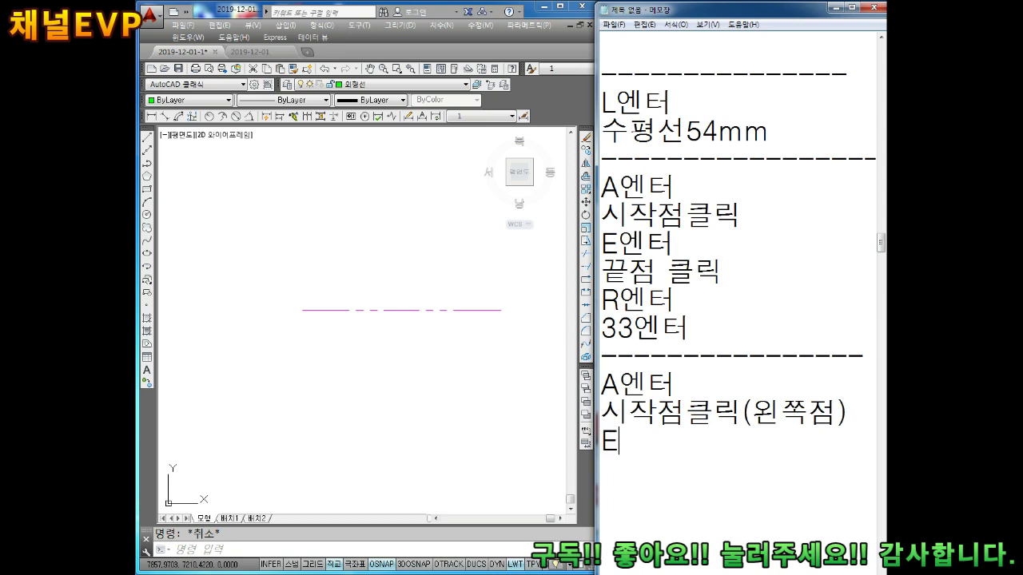
pyautogui.write('엔터')
pyautogui.press('Return')
pyautogui.write('오')
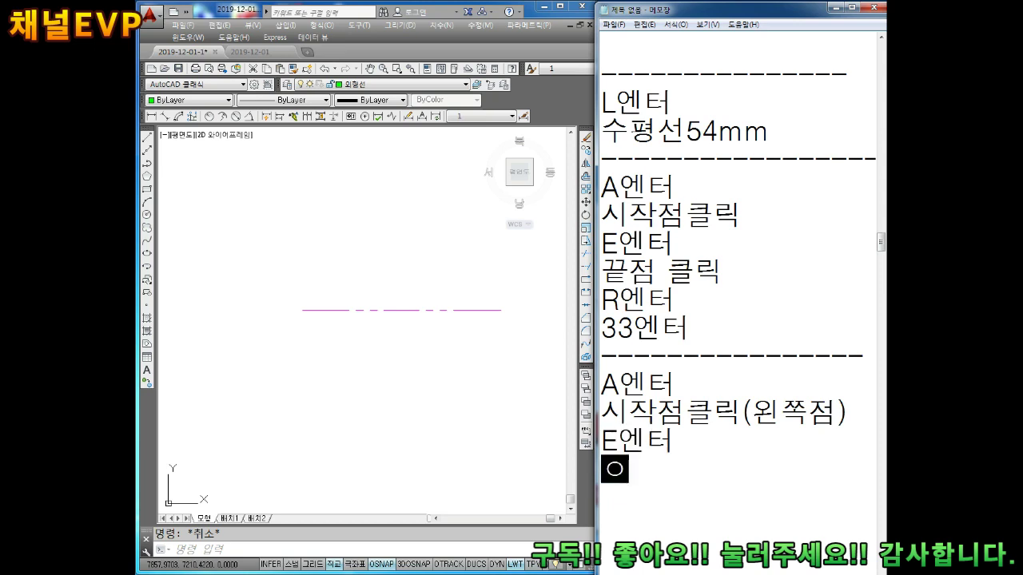
pyautogui.write('른쪽점')
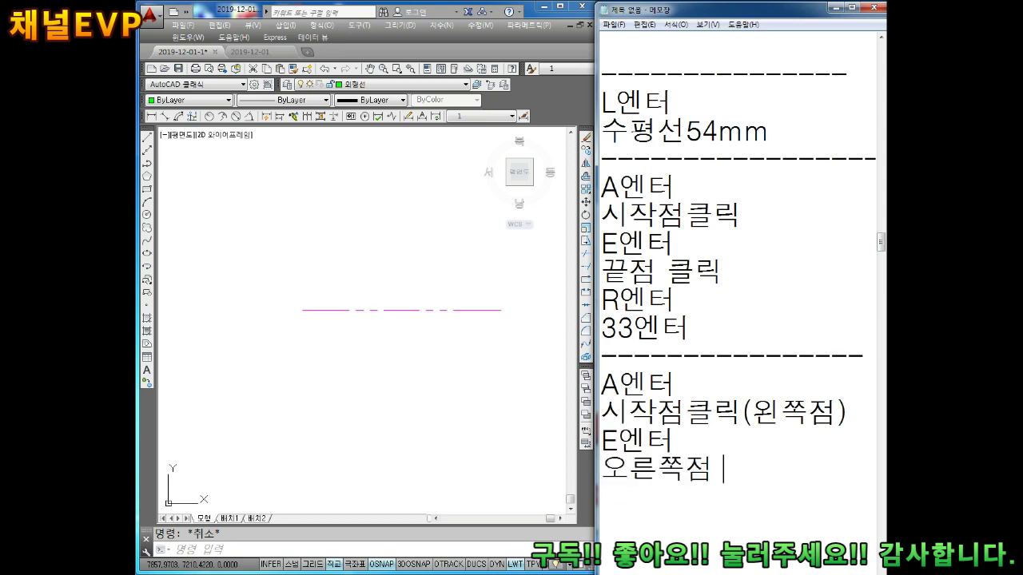
pyautogui.write(' 클릭')
pyautogui.press('Return')
pyautogui.write('R')
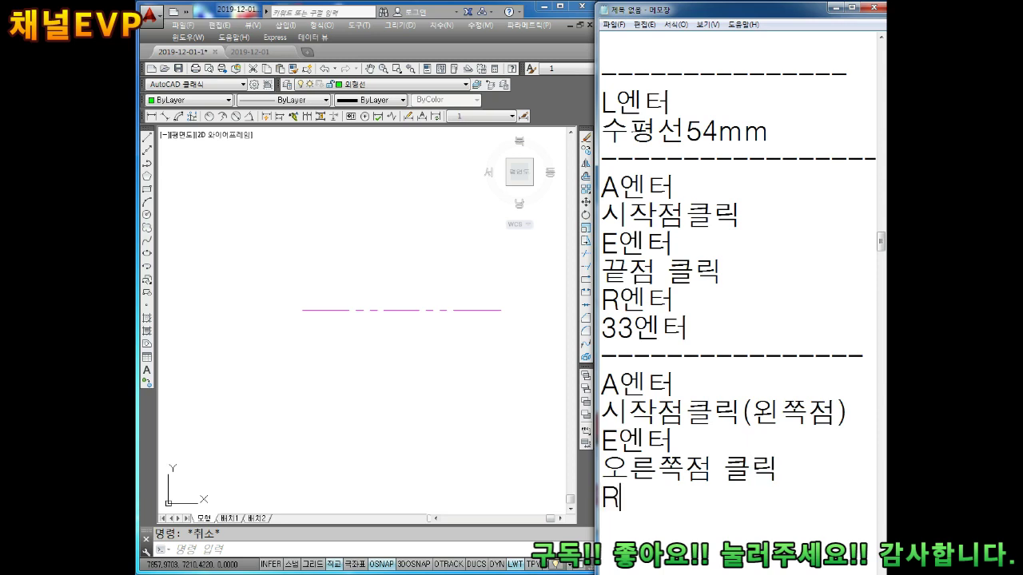
pyautogui.write('엔터')
pyautogui.press('Return')
pyautogui.write('33')
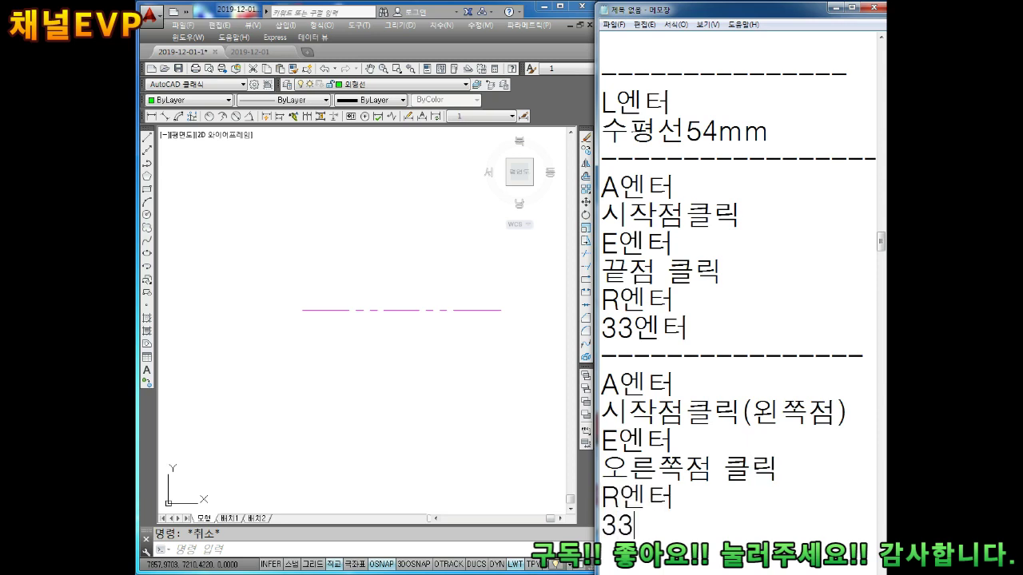
pyautogui.write('엔터')
pyautogui.press('Return')
pyautogui.press('Return')
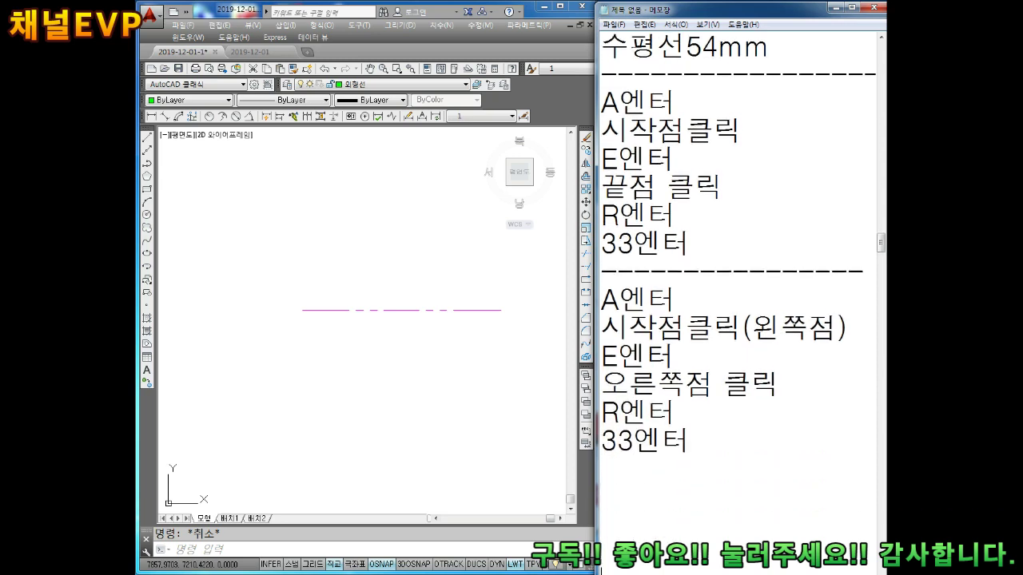
# Draw a radius-33 arc from the centre line's left end to its right end
pyautogui.click(390, 398)
pyautogui.write('a')
pyautogui.press('Return')
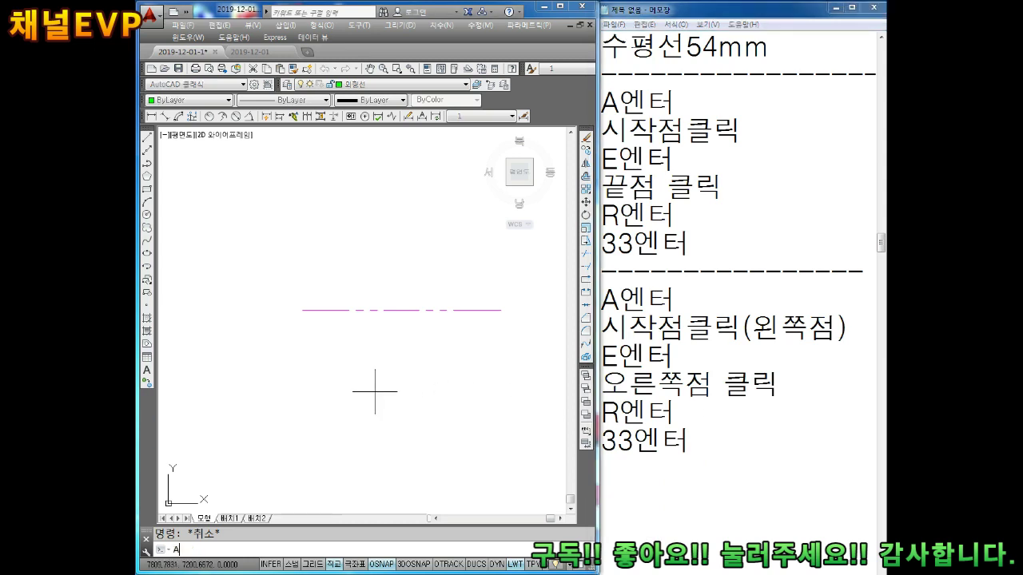
pyautogui.click(304, 309)
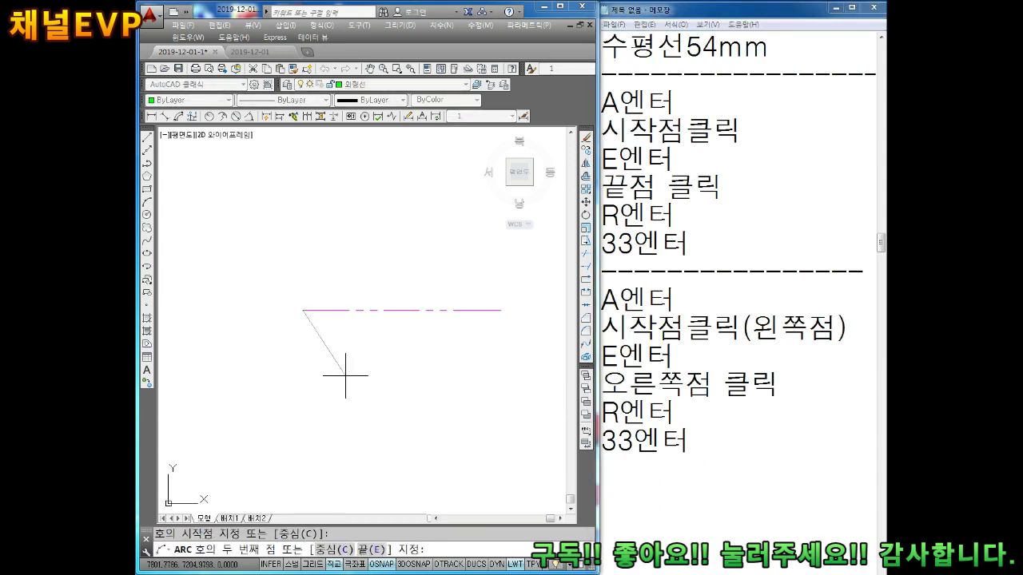
pyautogui.write('e')
pyautogui.press('Return')
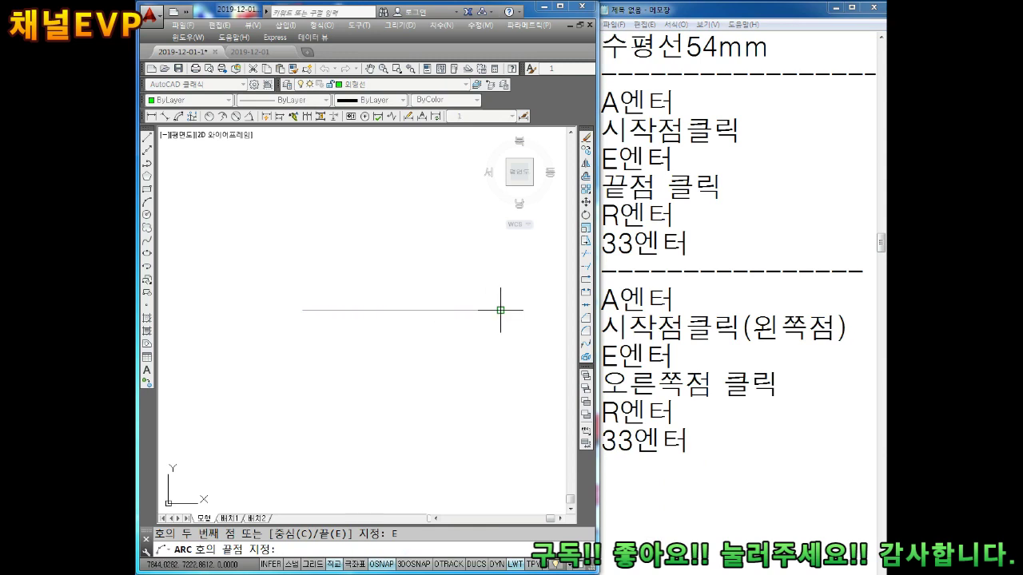
pyautogui.click(503, 310)
pyautogui.write('r')
pyautogui.press('Return')
pyautogui.write('33')
pyautogui.press('Return')
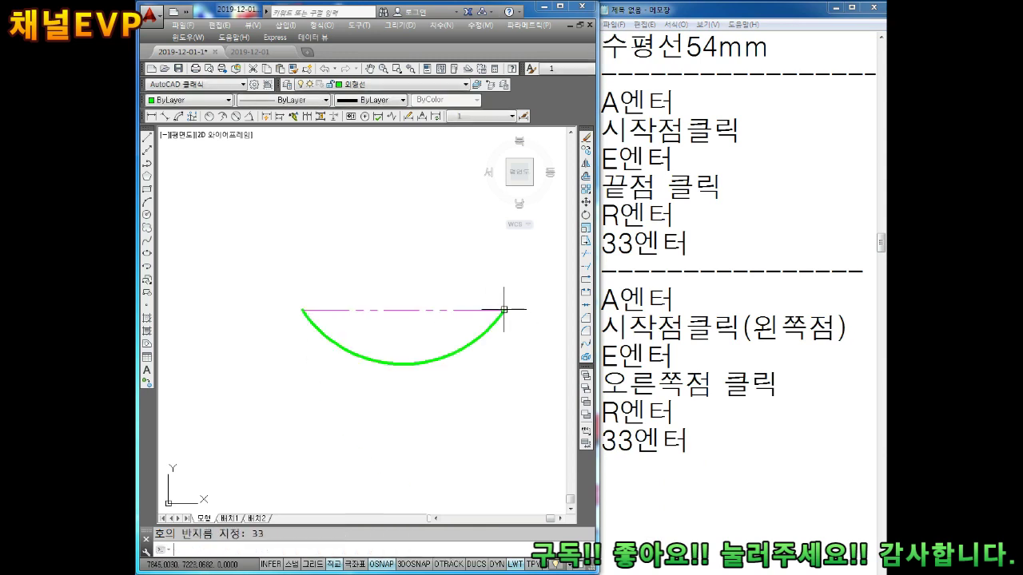
pyautogui.press('Escape')
# Delete the arc that bulges downward
pyautogui.scroll(-2, 446, 385)
pyautogui.moveTo(445, 385); pyautogui.dragTo(405, 368, button='middle')
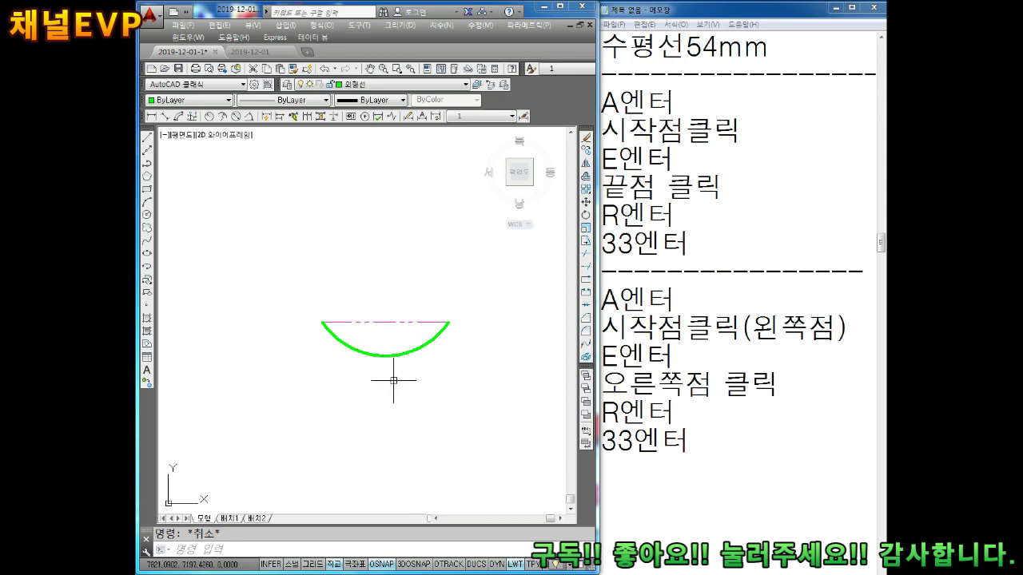
pyautogui.click(392, 355)
pyautogui.click(370, 375)
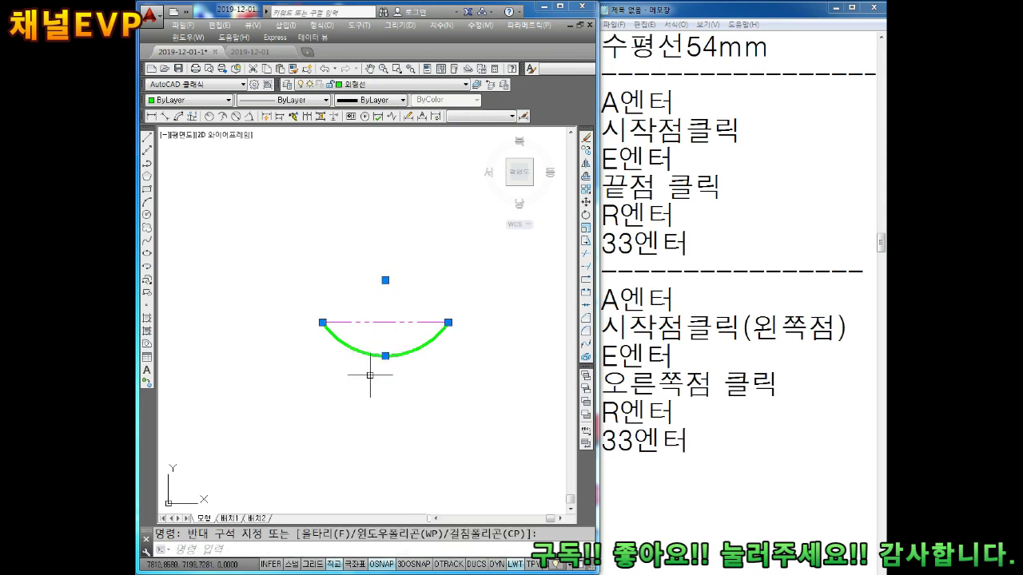
pyautogui.press('Delete')
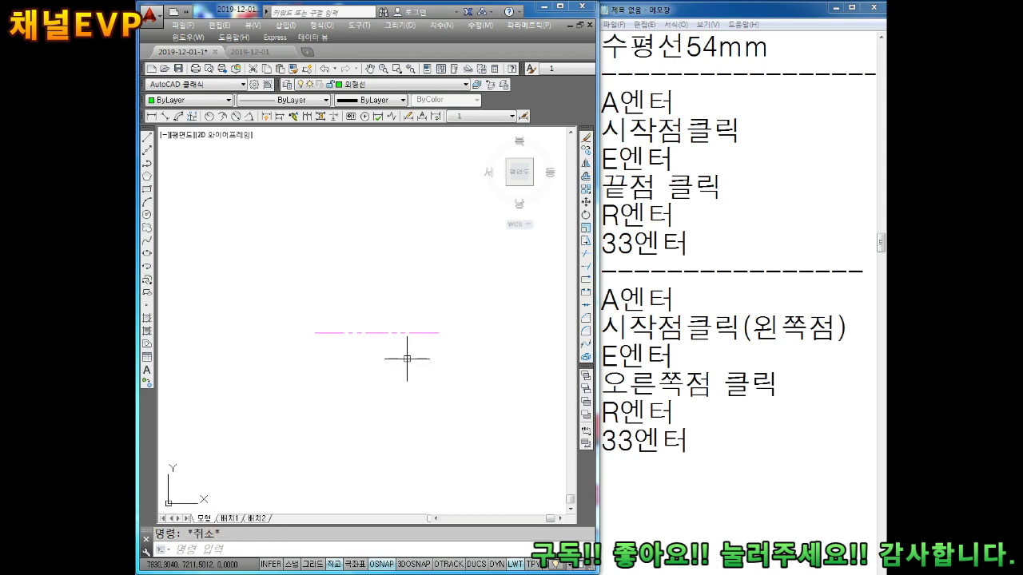
# Redraw the radius-33 arc from the right end to the left end, bulging upward
pyautogui.write('a')
pyautogui.press('Return')
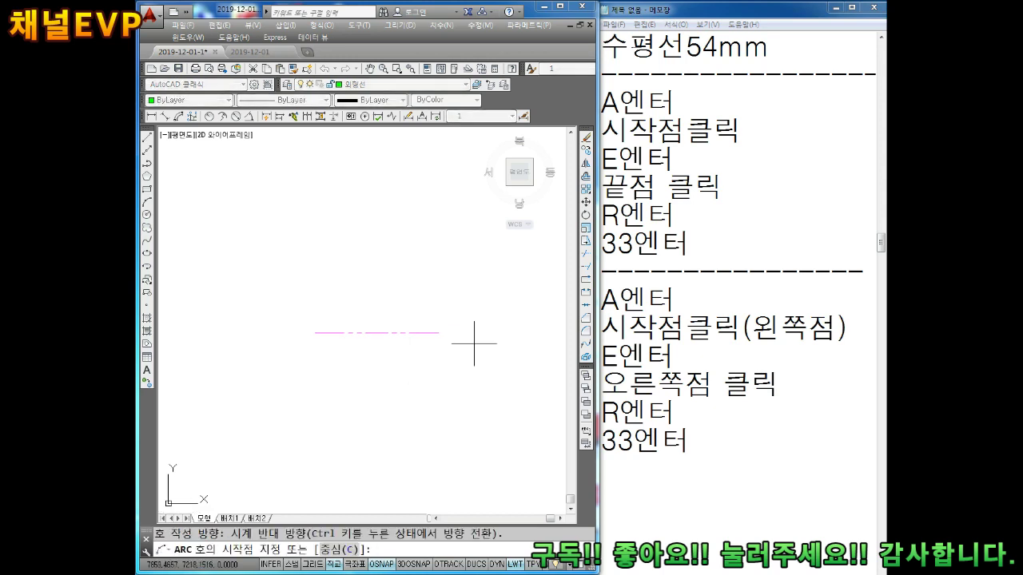
pyautogui.click(438, 333)
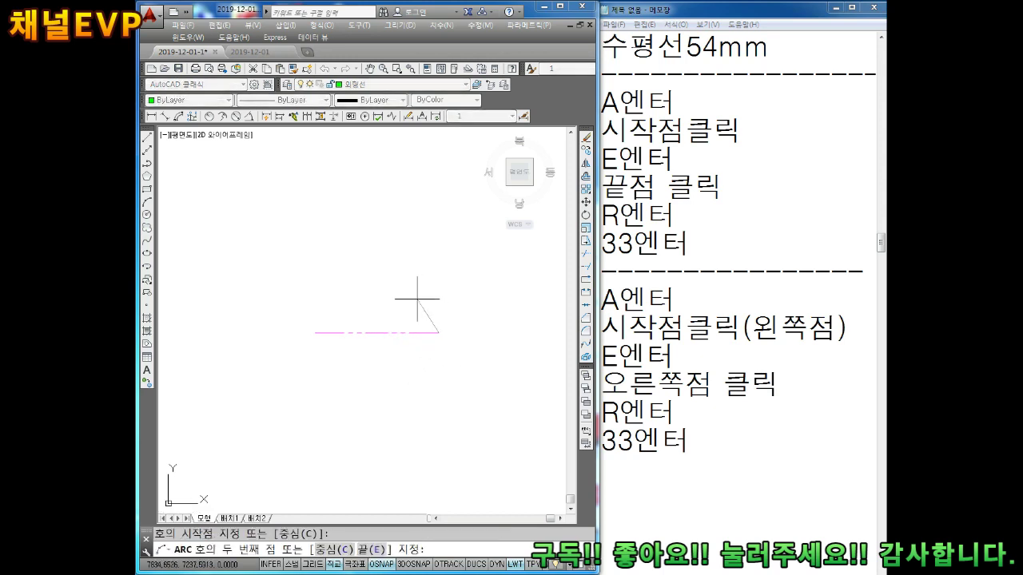
pyautogui.write('E')
pyautogui.press('Return')
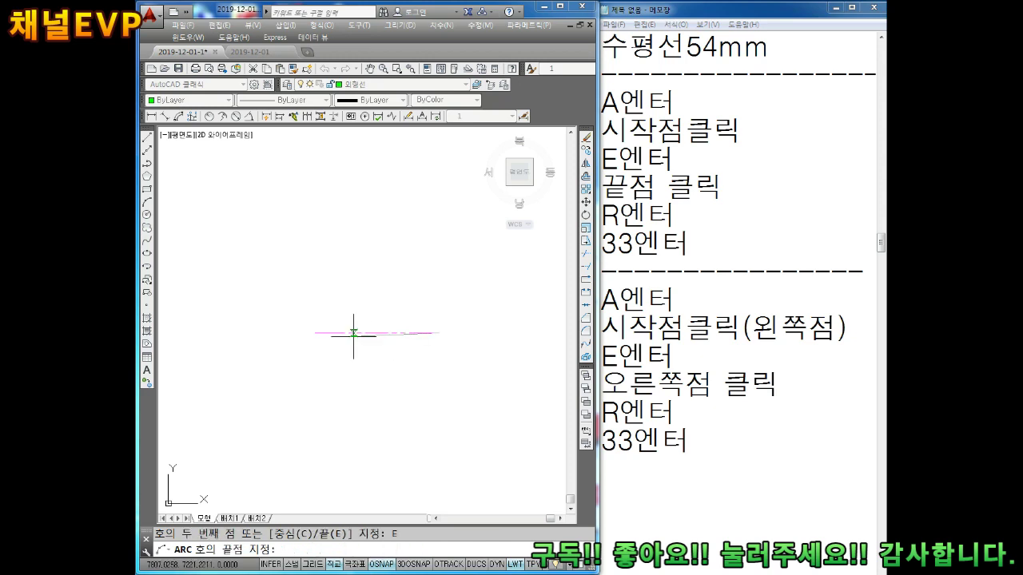
pyautogui.click(315, 332)
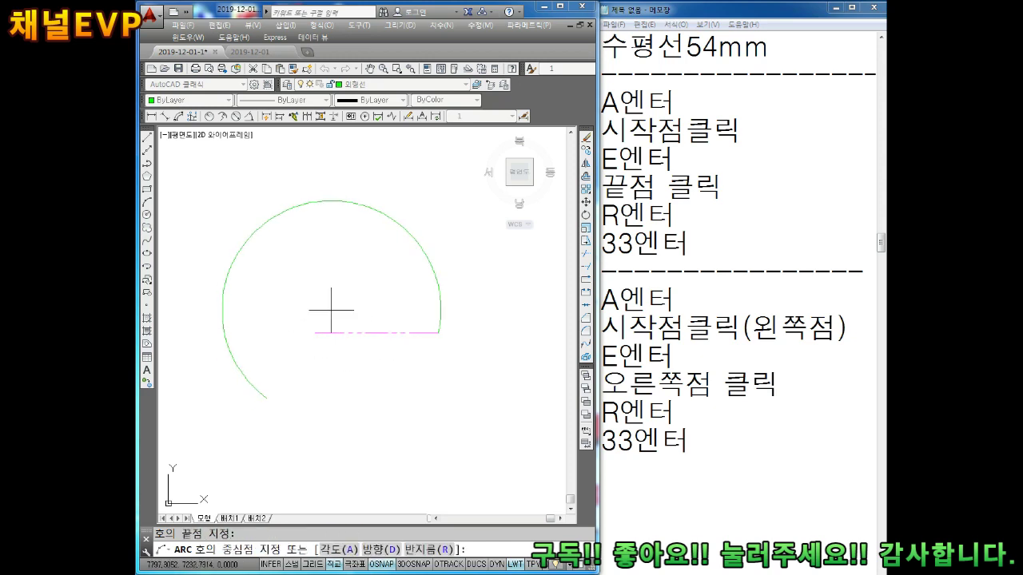
pyautogui.write('R')
pyautogui.press('Return')
pyautogui.write('33')
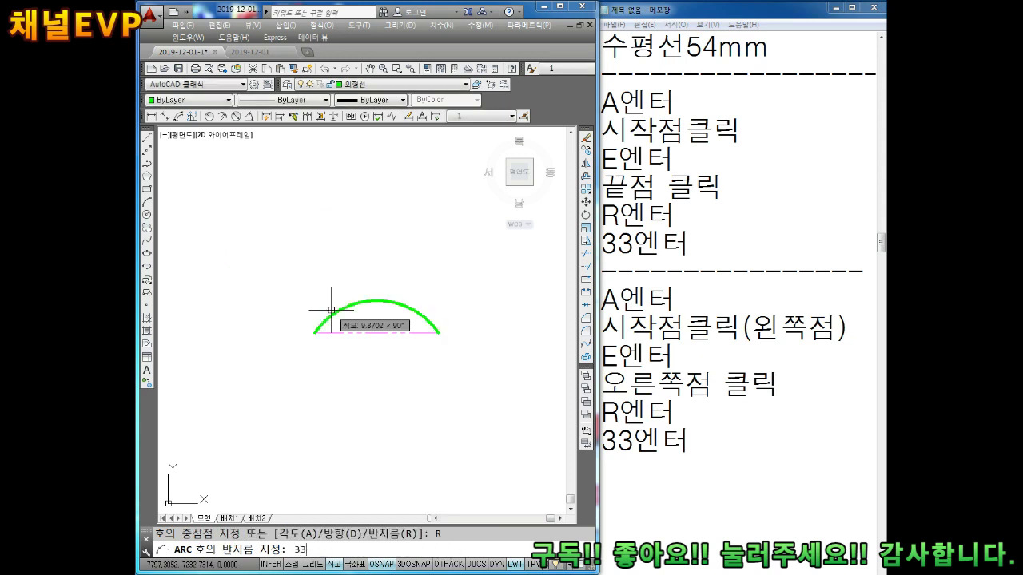
pyautogui.press('Return')
pyautogui.press('Escape')
# Add a dashed divider line to the notes
pyautogui.click(694, 443)
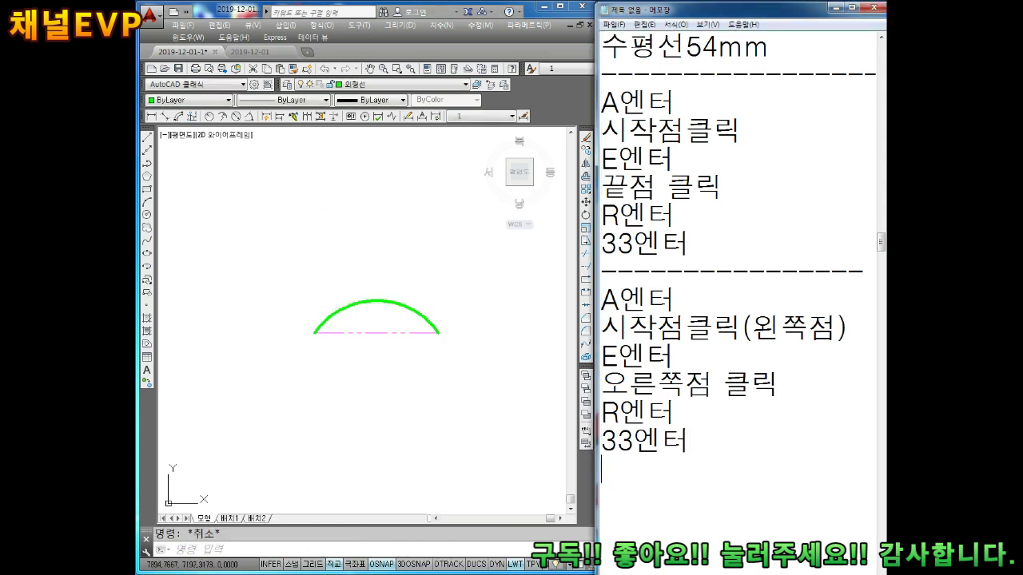
pyautogui.write('ㅓ----------------')
pyautogui.press('Return')
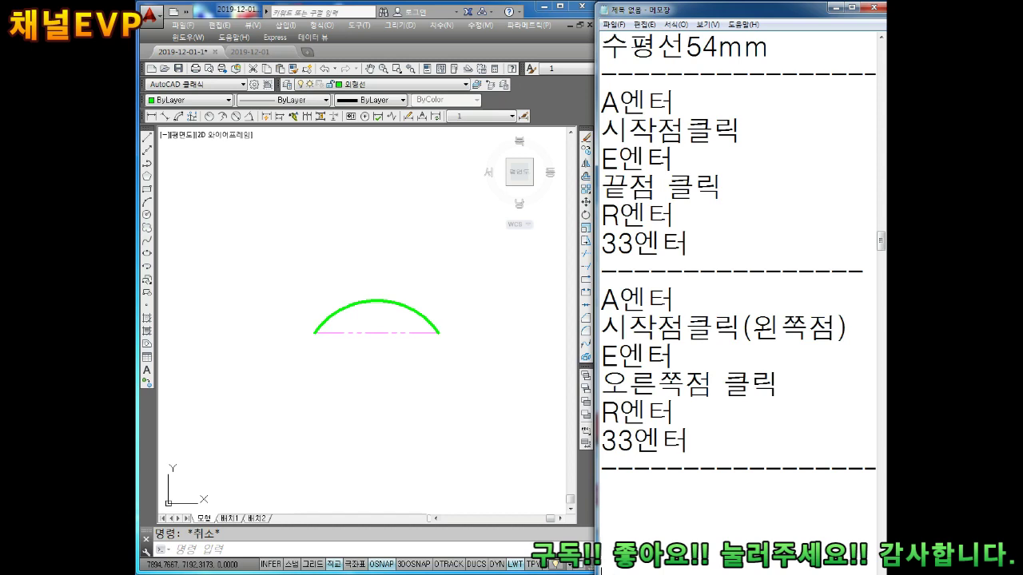
# Write the 'CO' copy step in the notes
pyautogui.press('Return')
pyautogui.press('Return')
pyautogui.press('Return')
pyautogui.press('Return')
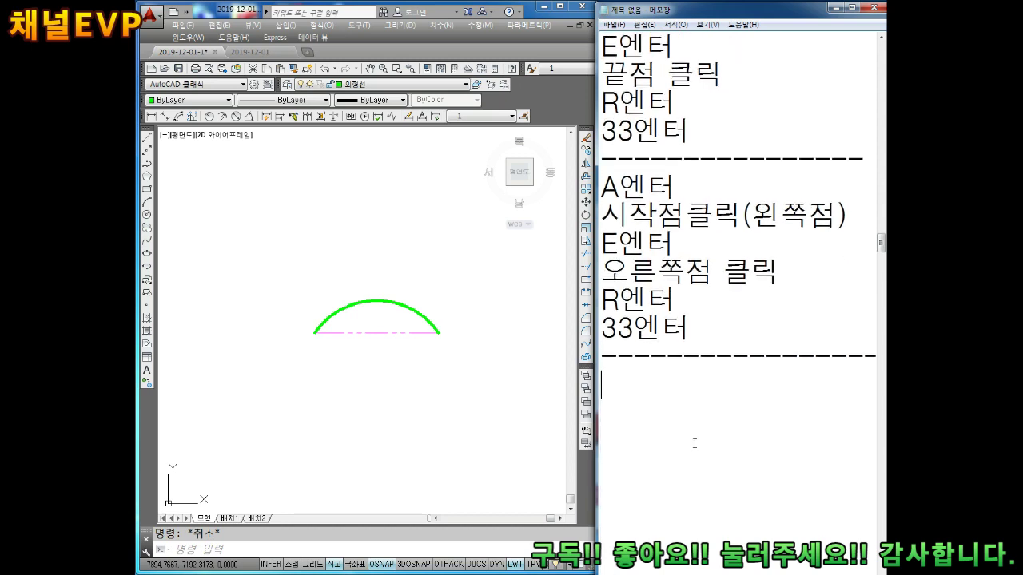
pyautogui.write('CO엔터')
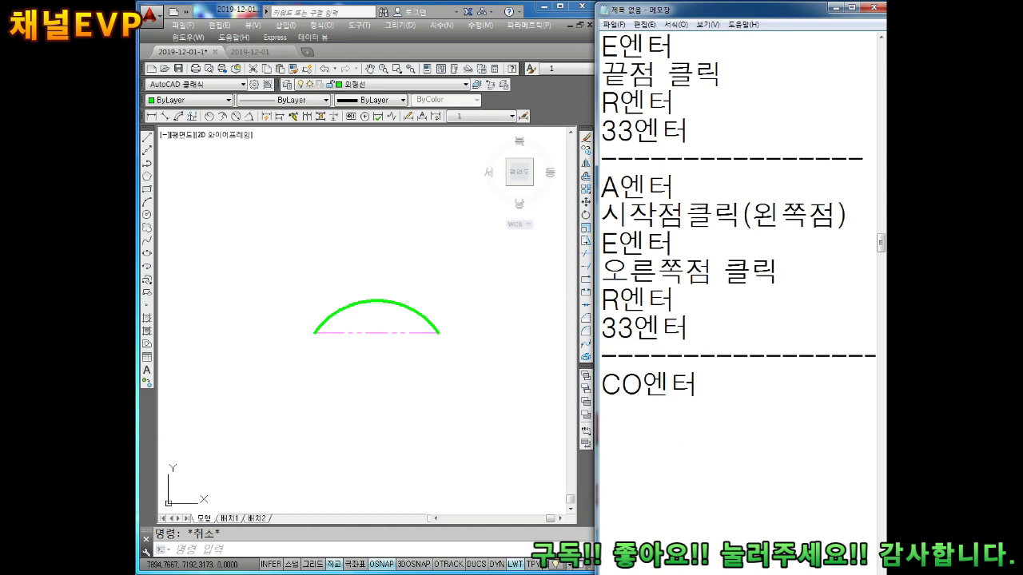
pyautogui.press('BackSpace')
pyautogui.press('BackSpace')
pyautogui.press('BackSpace')
pyautogui.press('BackSpace')
pyautogui.press('BackSpace')
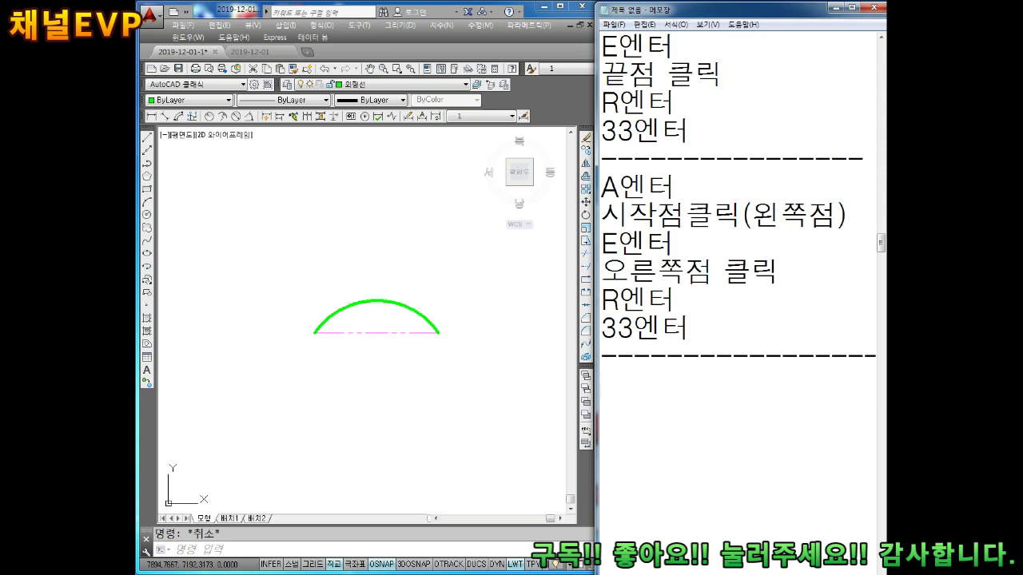
pyautogui.write('CO')
pyautogui.press('Return')
# Copy the arc twice end to end from its left-end base point
pyautogui.click(422, 354)
pyautogui.moveTo(422, 354); pyautogui.dragTo(397, 372, button='middle')
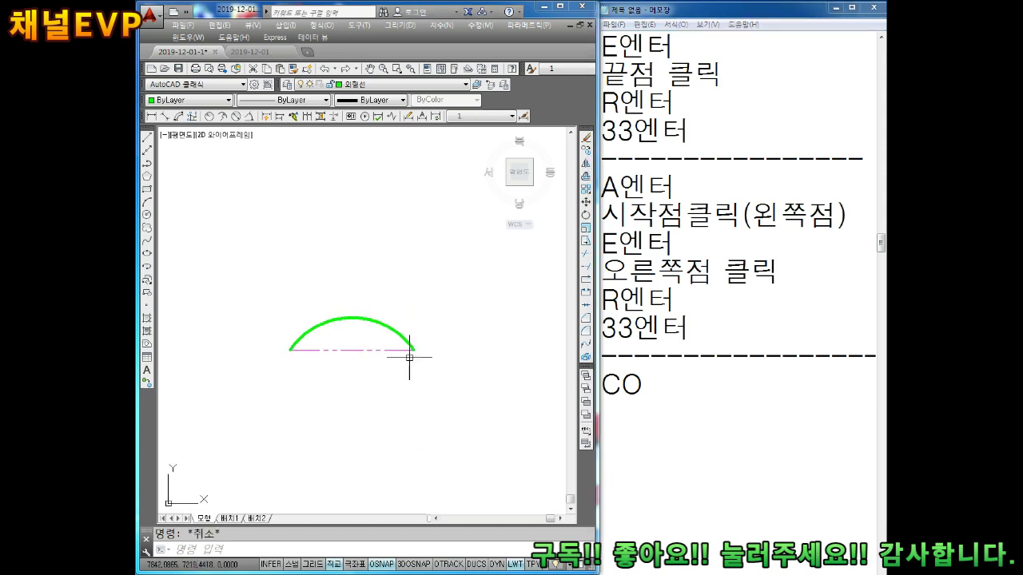
pyautogui.write('CO')
pyautogui.press('Return')
pyautogui.click(424, 283)
pyautogui.click(330, 377)
pyautogui.press('Return')
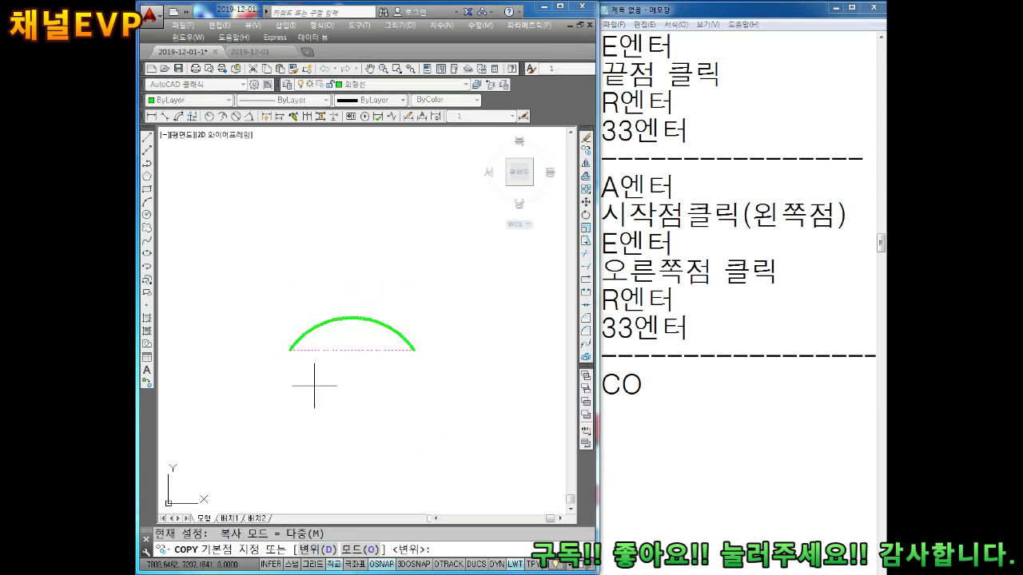
pyautogui.click(291, 348)
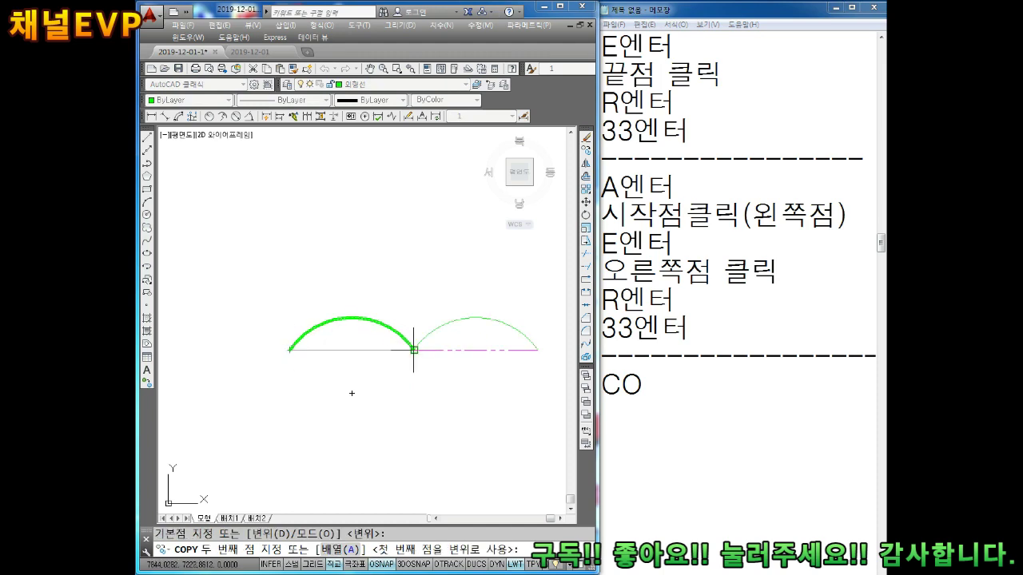
pyautogui.click(414, 349)
pyautogui.moveTo(473, 332); pyautogui.dragTo(362, 345, button='middle')
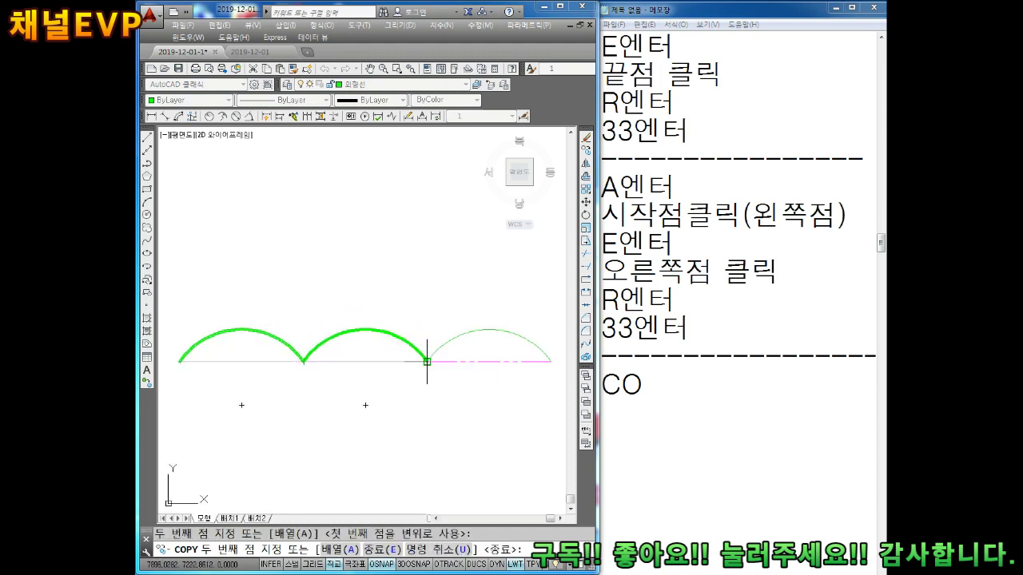
pyautogui.click(428, 362)
pyautogui.press('Escape')
pyautogui.press('Escape')
# Erase both trial copies of the arc
pyautogui.scroll(1, 201, 320)
pyautogui.scroll(-4, 345, 354)
pyautogui.scroll(2, 377, 370)
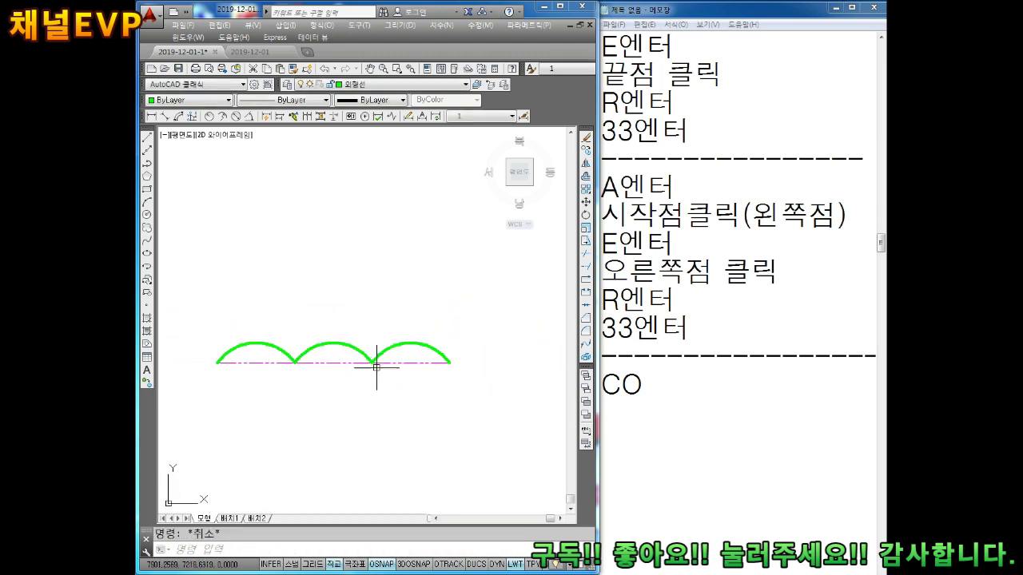
pyautogui.scroll(2, 356, 352)
pyautogui.moveTo(356, 352); pyautogui.dragTo(385, 349, button='middle')
pyautogui.click(476, 303)
pyautogui.click(478, 363)
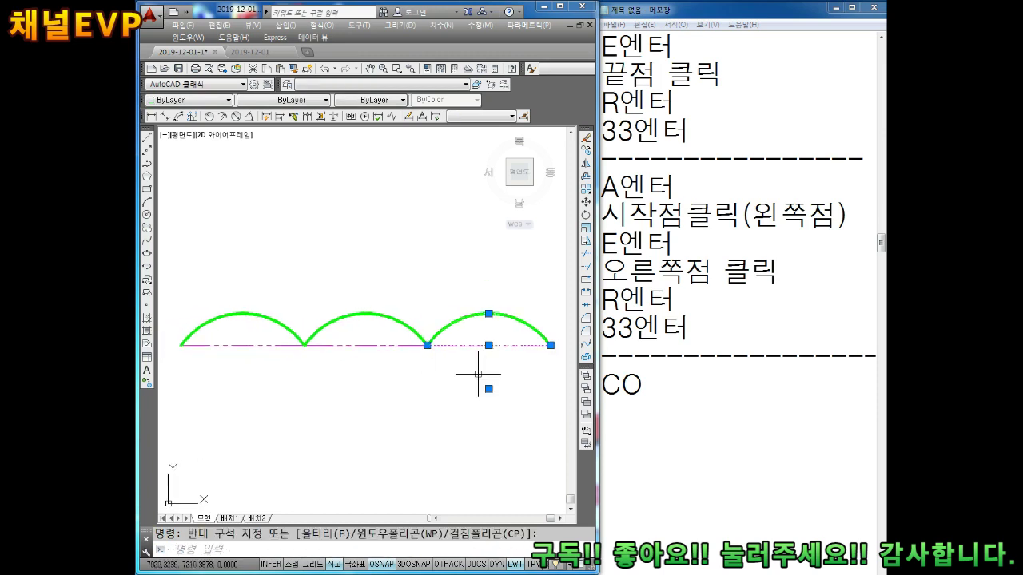
pyautogui.press('Delete')
pyautogui.click(463, 254)
pyautogui.click(370, 382)
pyautogui.press('Delete')
pyautogui.moveTo(365, 388); pyautogui.dragTo(393, 389, button='middle')
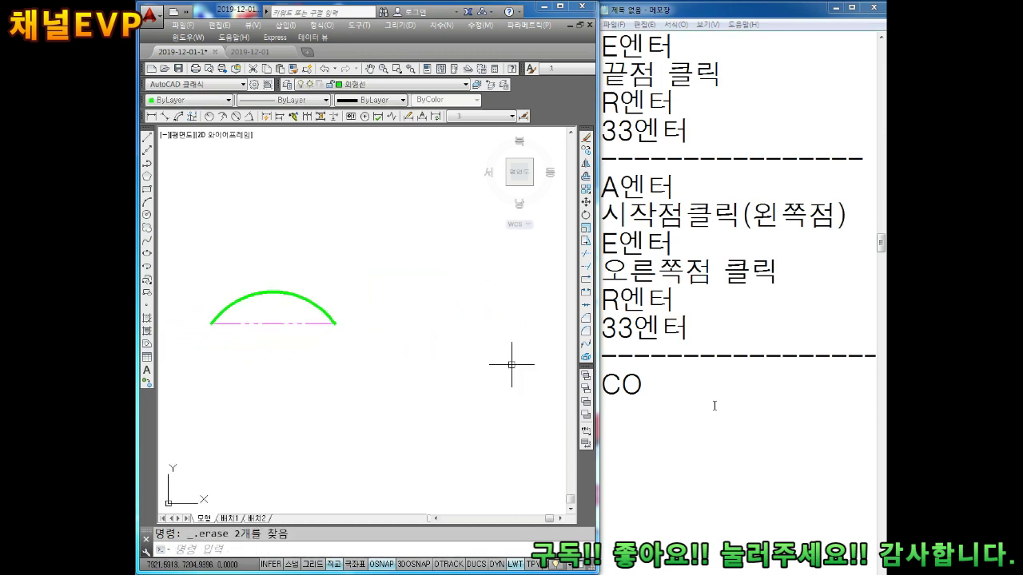
pyautogui.click(667, 391)
# Add a dashed divider and an 'AR엔터' line to the notes
pyautogui.write('-------')
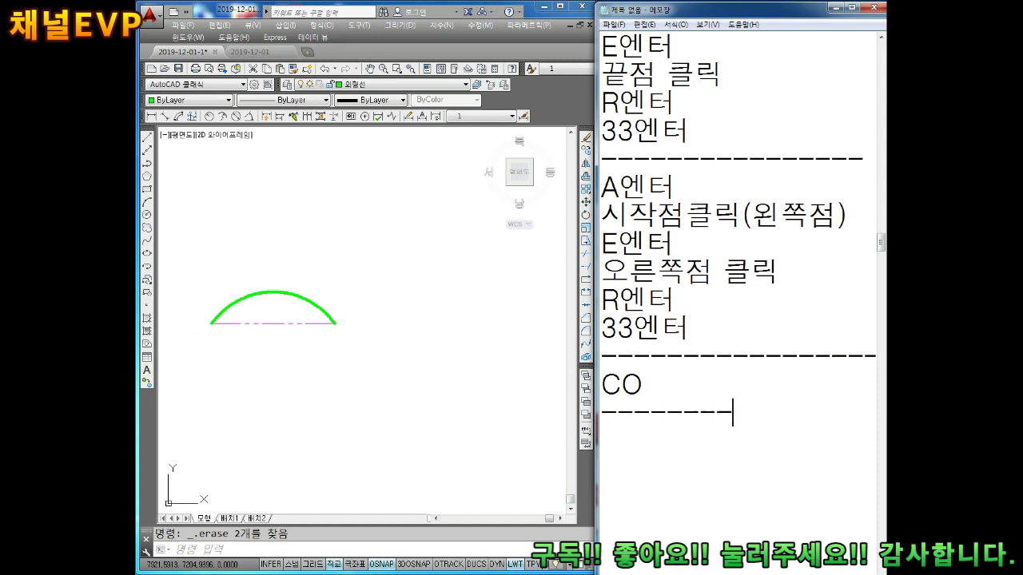
pyautogui.write('--------')
pyautogui.press('Return')
pyautogui.press('Return')
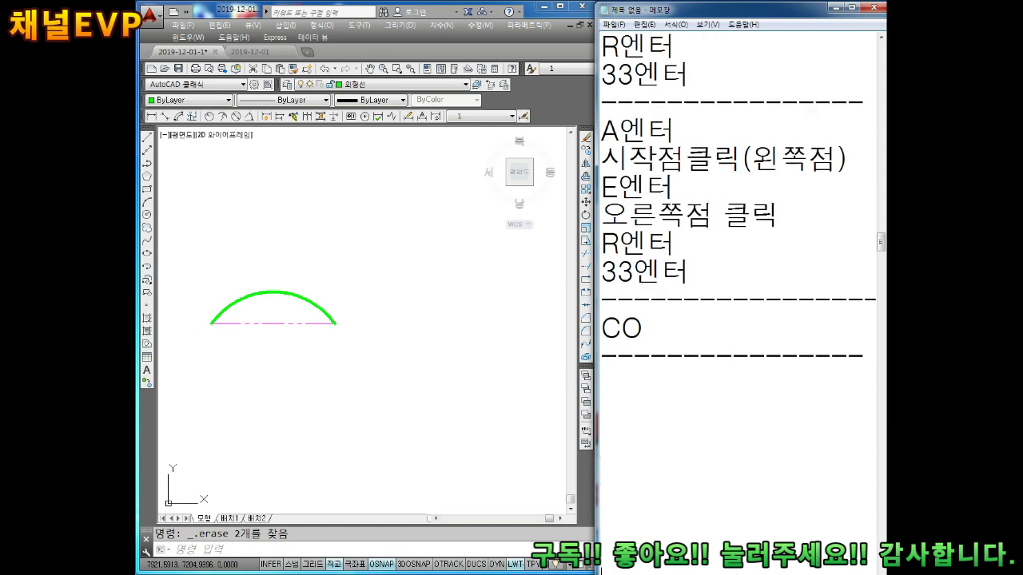
pyautogui.press('Return')
pyautogui.press('Return')
pyautogui.press('Return')
pyautogui.press('Return')
pyautogui.press('Return')
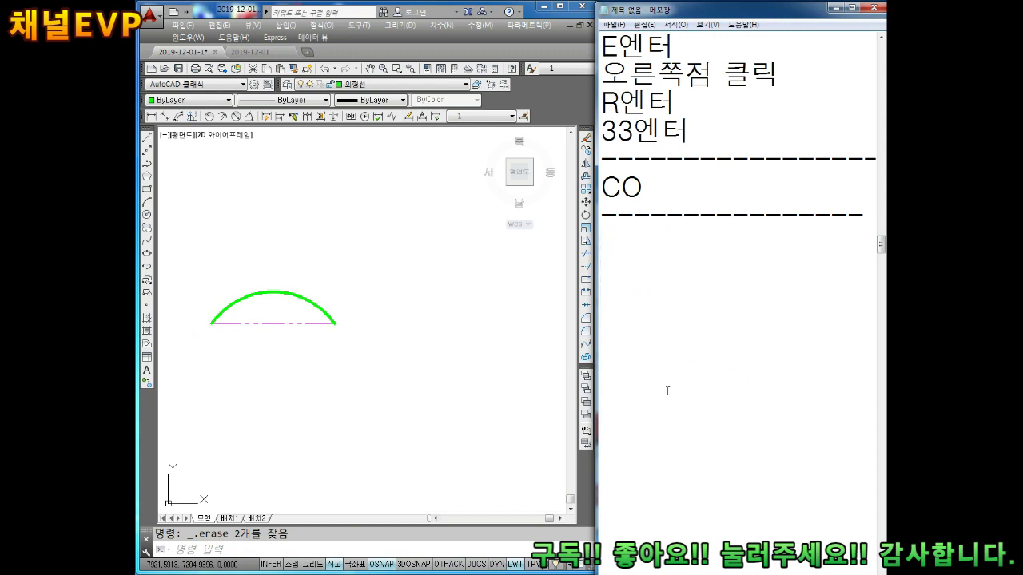
pyautogui.write('Aㄱ')
pyautogui.press('BackSpace')
pyautogui.write('Rㅇ')
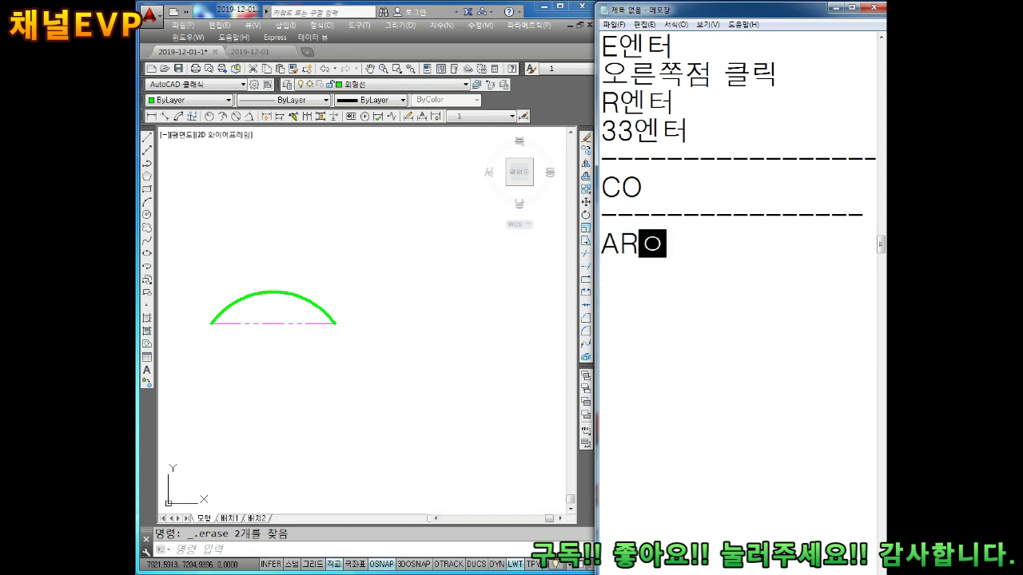
pyautogui.write('엔터')
pyautogui.press('Return')
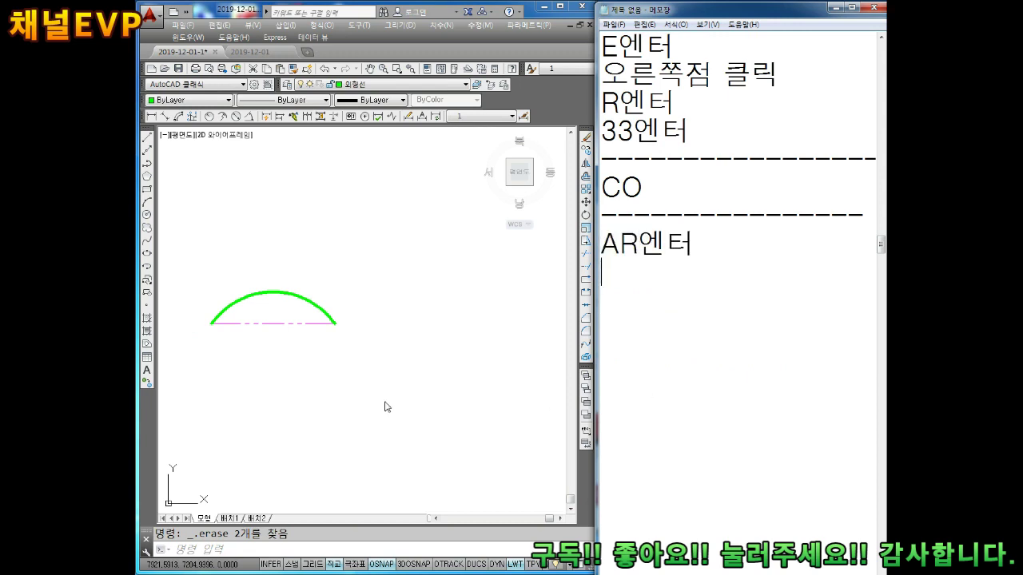
# Start AR and window-select the arc and centre line, noting '도형클릭'
pyautogui.click(380, 382)
pyautogui.write('AR')
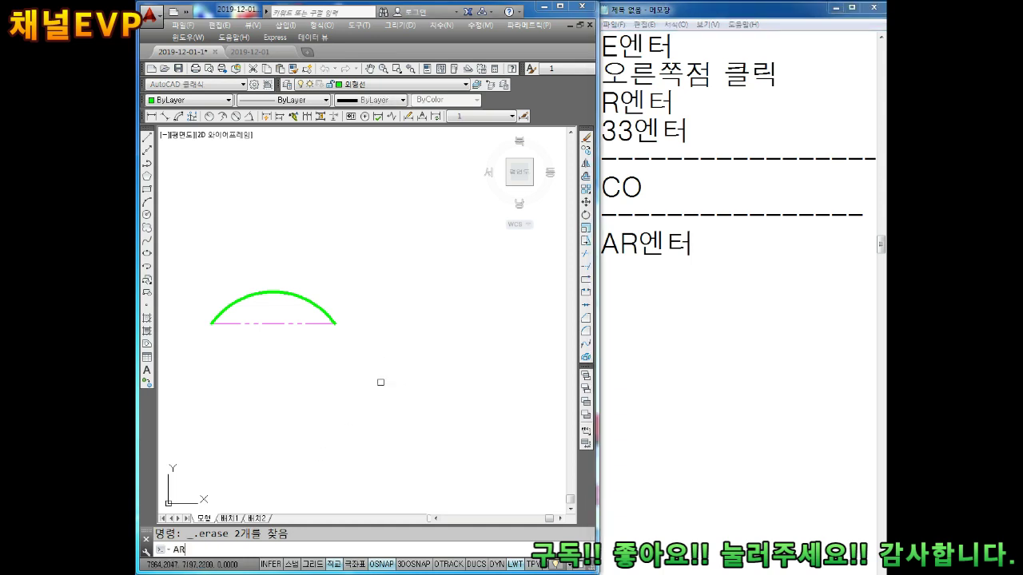
pyautogui.press('Return')
pyautogui.click(720, 259)
pyautogui.write('도')
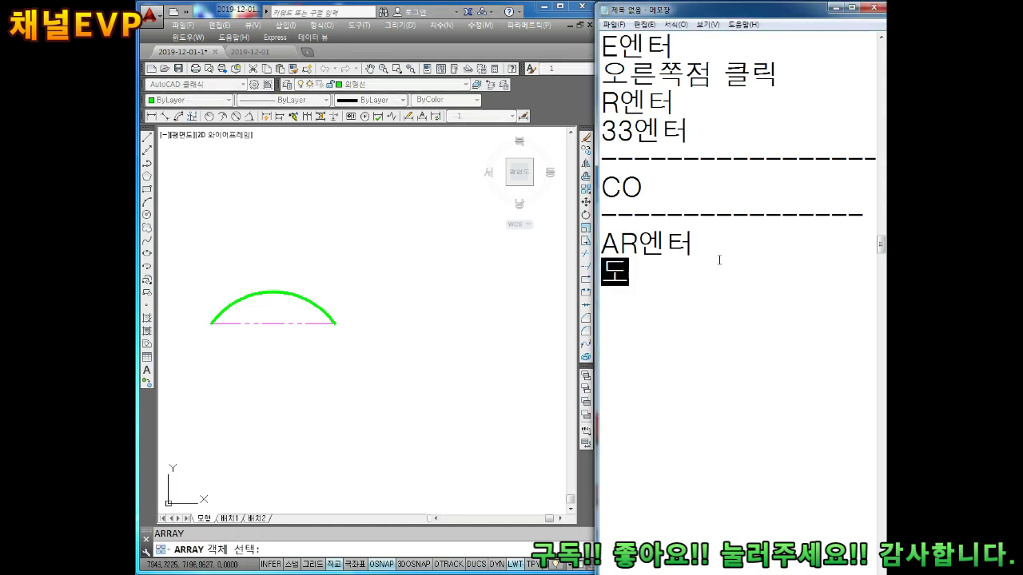
pyautogui.write('형클ㄹ기')
pyautogui.press('BackSpace')
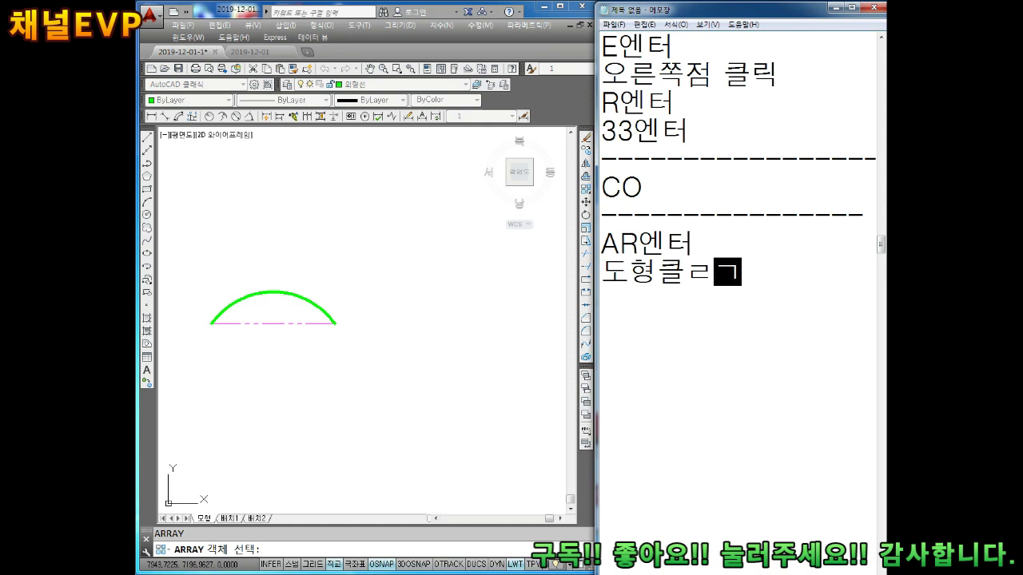
pyautogui.press('BackSpace')
pyautogui.press('BackSpace')
pyautogui.write('릭')
pyautogui.press('Return')
pyautogui.click(420, 235)
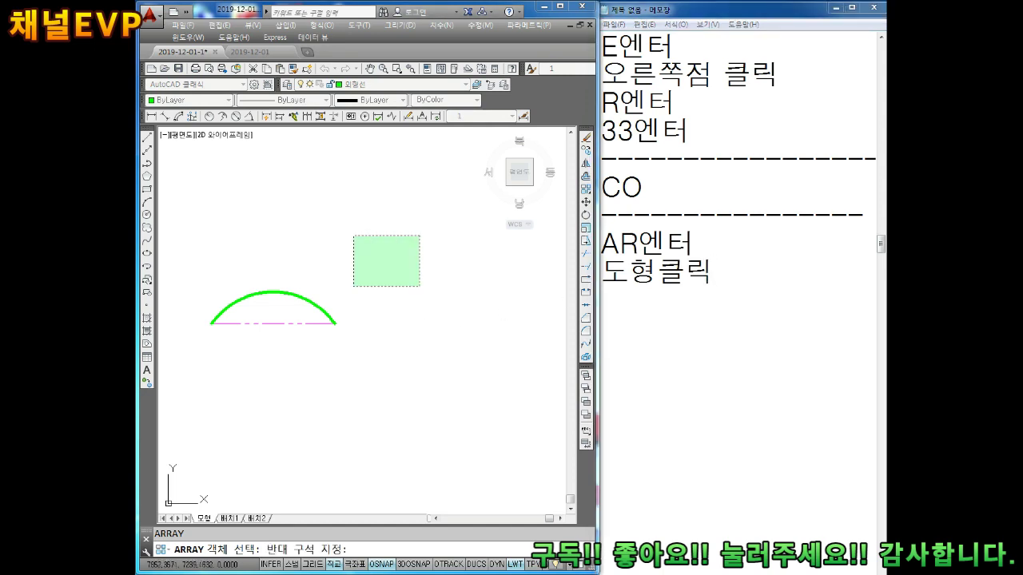
pyautogui.click(187, 403)
pyautogui.press('Return')
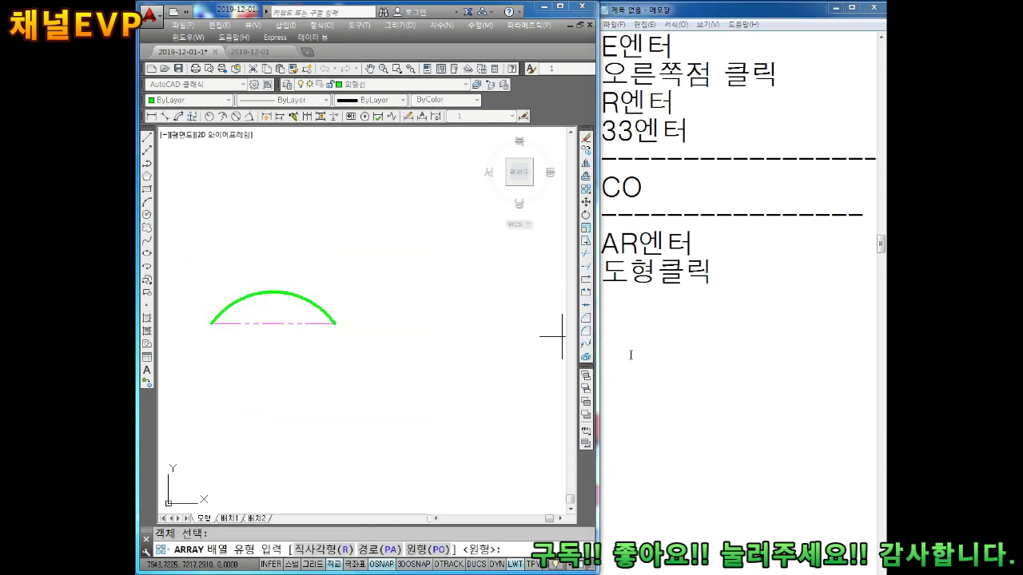
# Choose the rectangular array option, giving 3 rows by 2 columns, noting 'R엔터'
pyautogui.click(665, 299)
pyautogui.write('R')
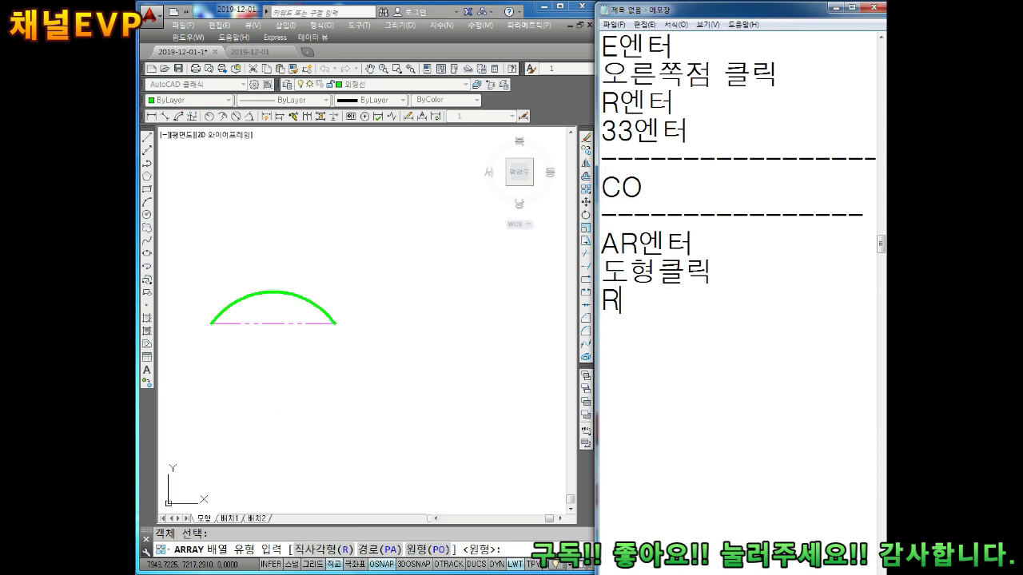
pyautogui.write('엔터')
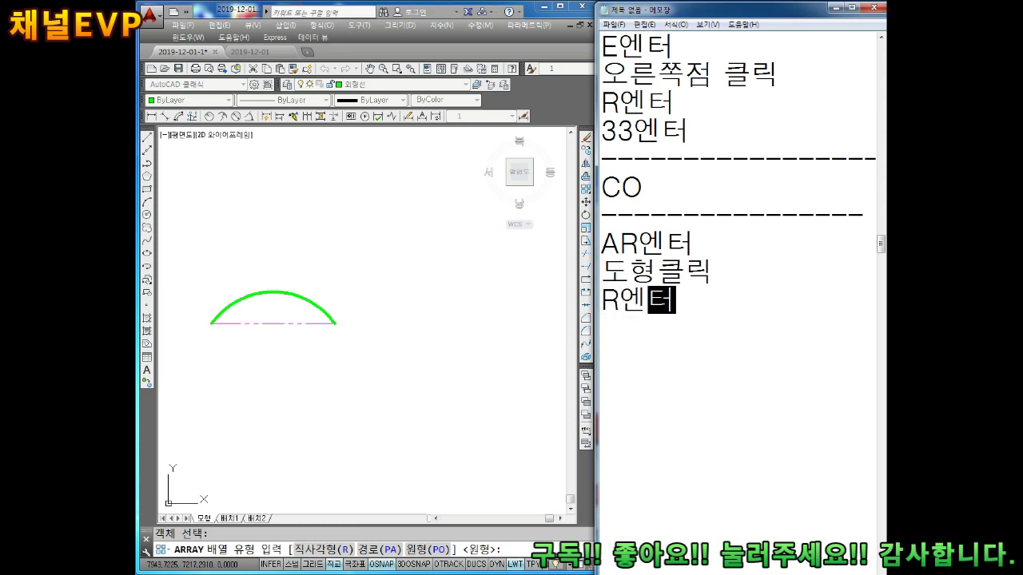
pyautogui.press('Return')
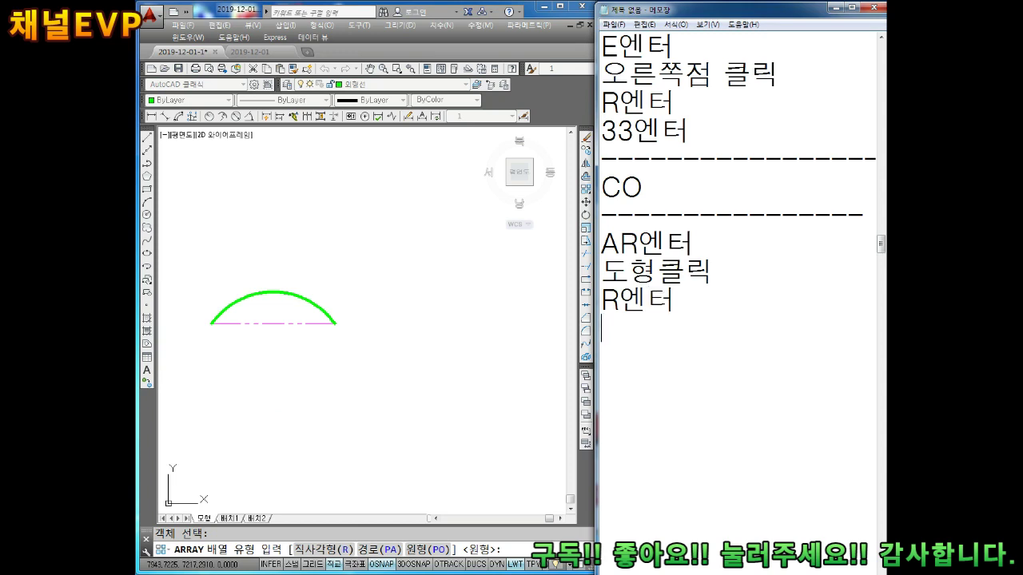
pyautogui.click(462, 331)
pyautogui.write('R')
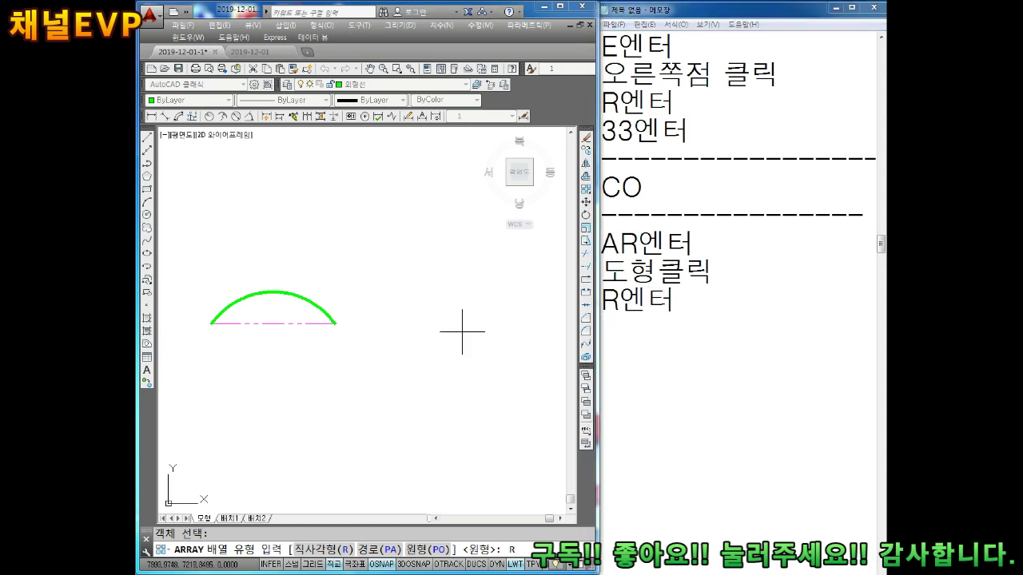
pyautogui.press('Return')
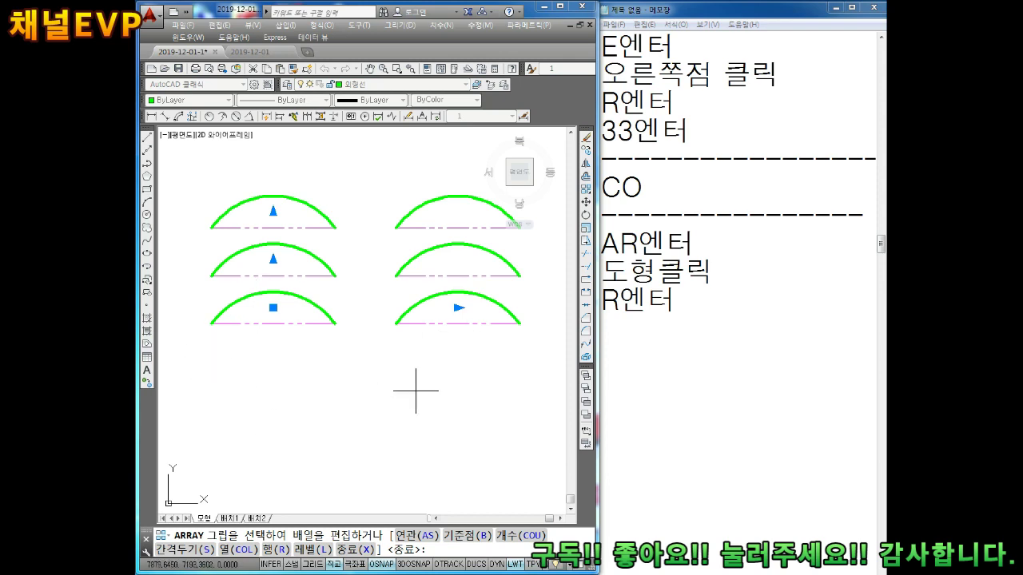
# Note 'COU' in Notepad and choose the COUnt option at the array edit prompt
pyautogui.click(621, 329)
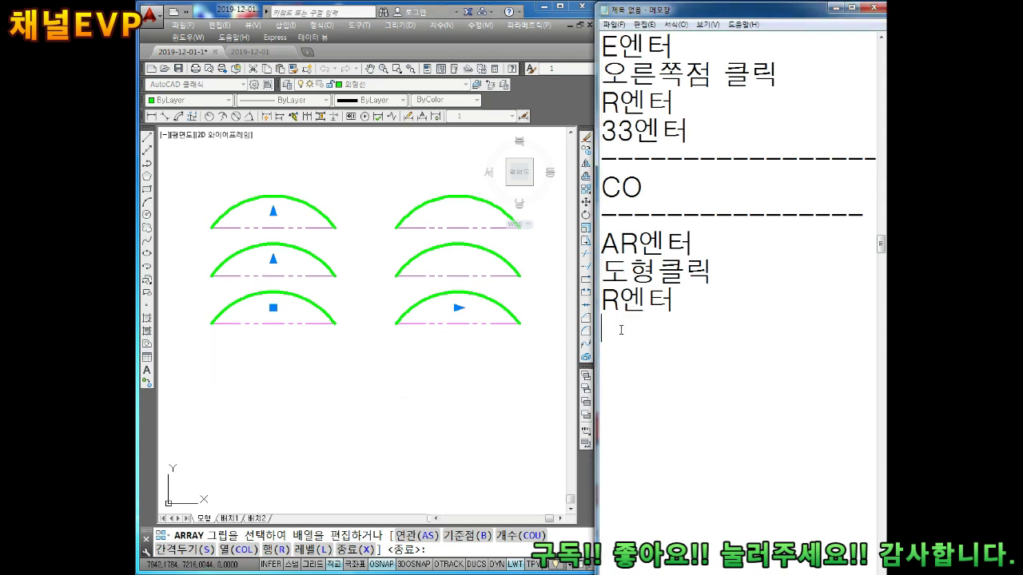
pyautogui.write('C')
pyautogui.press('BackSpace')
pyautogui.write('COu')
pyautogui.press('BackSpace')
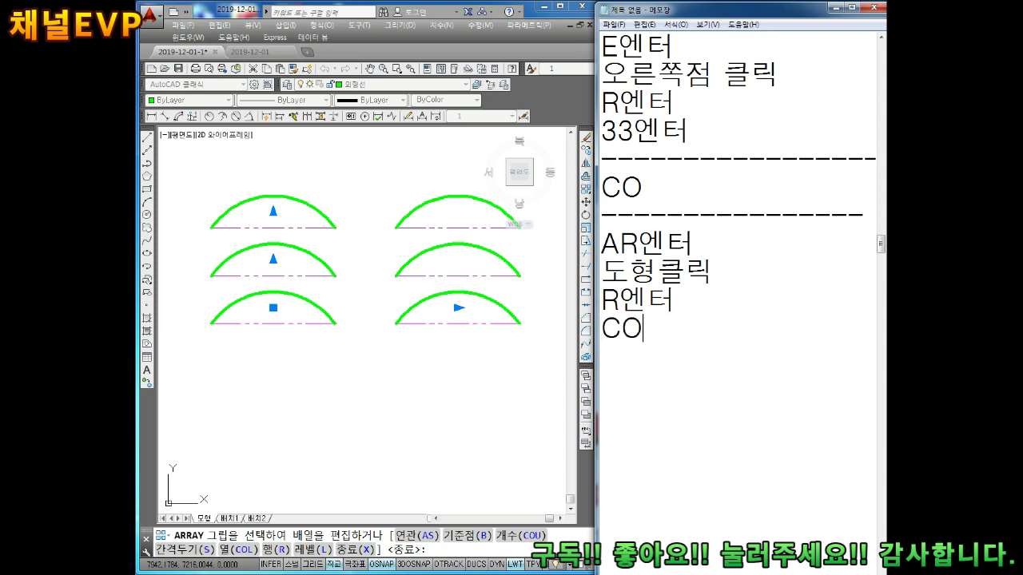
pyautogui.write('U')
pyautogui.press('Return')
pyautogui.click(325, 416)
pyautogui.press('Tab')
pyautogui.write('COU')
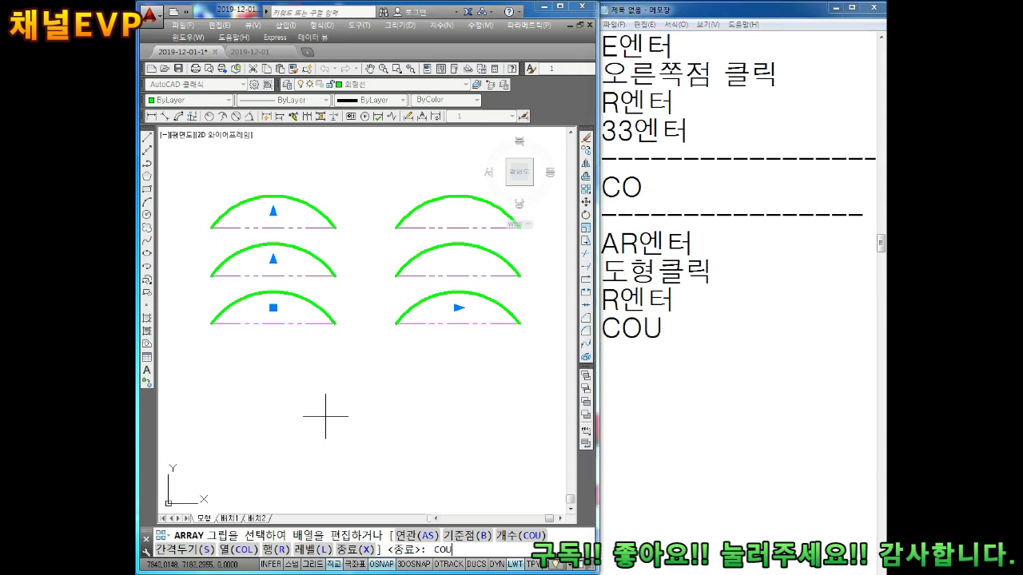
pyautogui.press('Return')
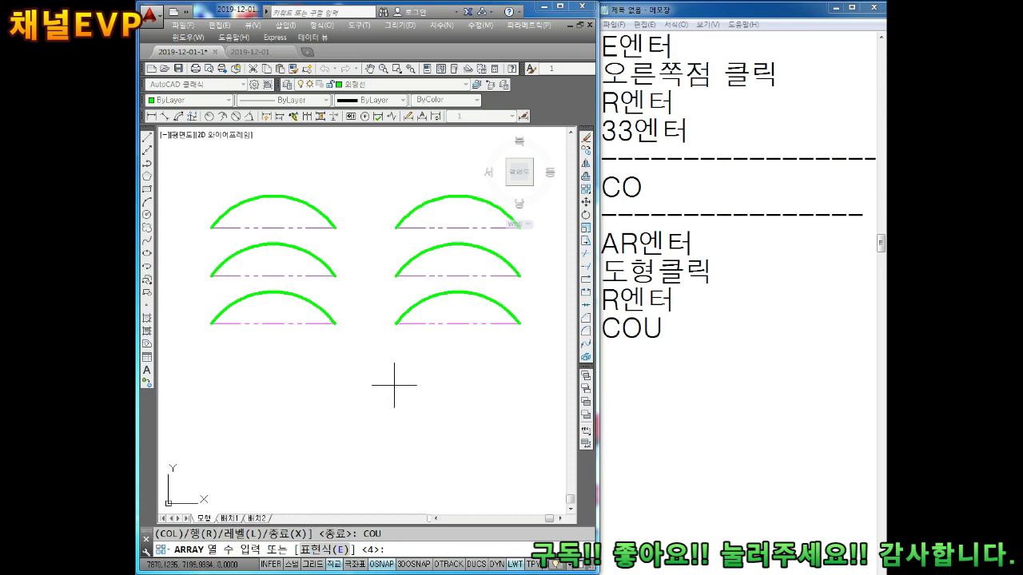
# Complete the notes with 'COU엔터' and '3엔터' lines
pyautogui.scroll(-2, 400, 385)
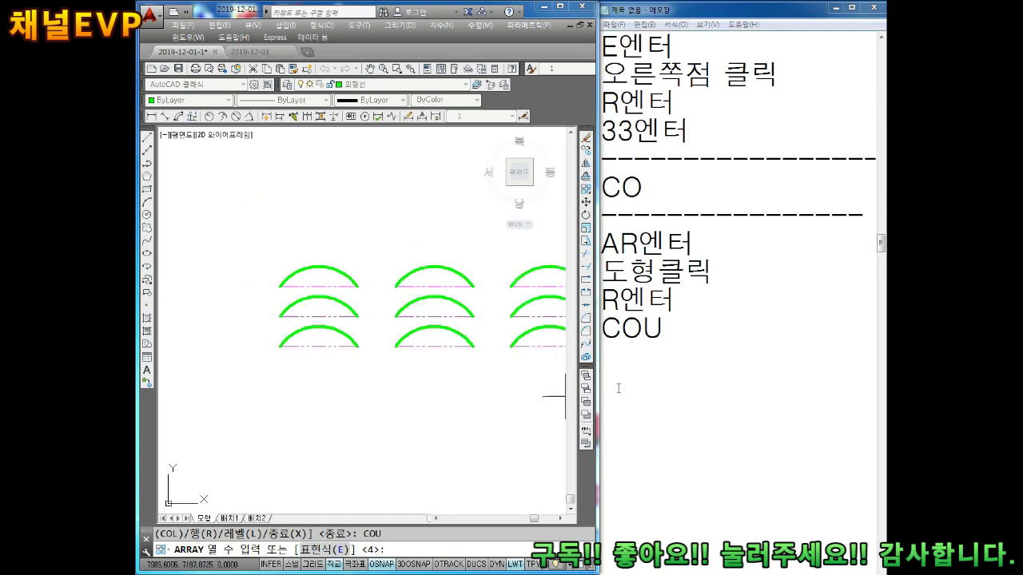
pyautogui.scroll(-3, 519, 394)
pyautogui.scroll(2, 531, 378)
pyautogui.click(627, 357)
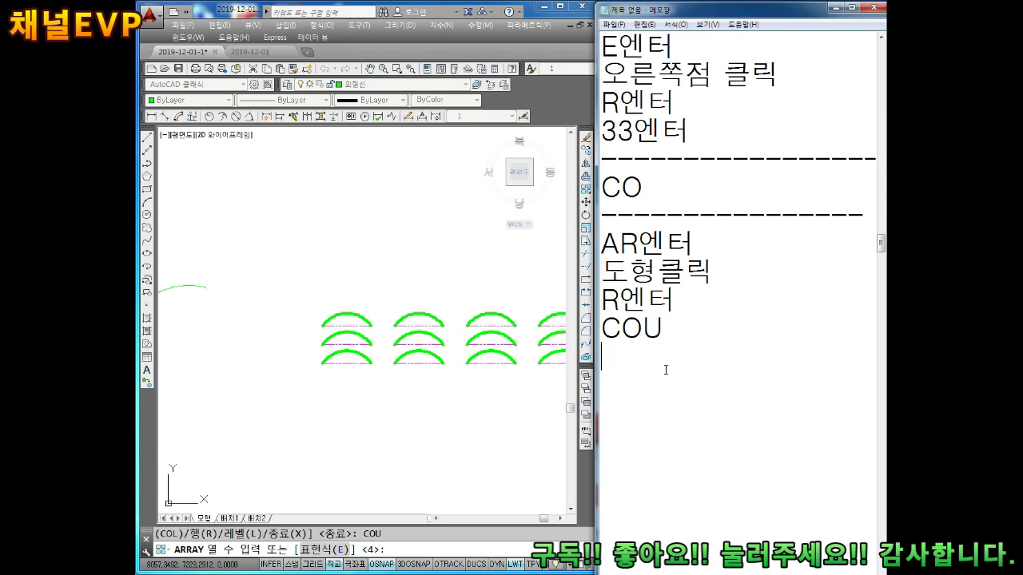
pyautogui.press('BackSpace')
pyautogui.write('DPS')
pyautogui.press('BackSpace')
pyautogui.press('BackSpace')
pyautogui.press('BackSpace')
pyautogui.write('엔터')
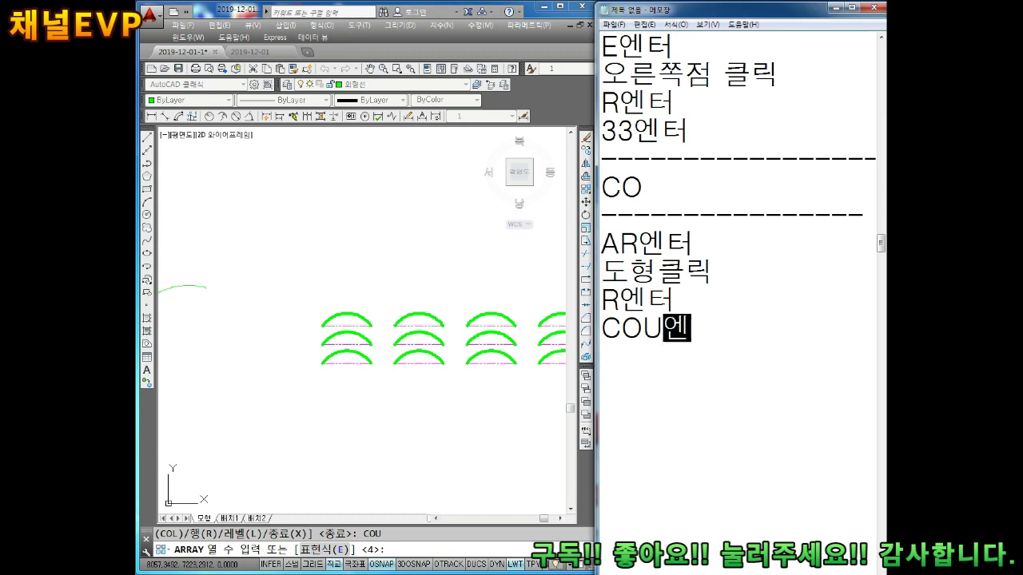
pyautogui.press('Return')
pyautogui.write('3DSX')
pyautogui.press('BackSpace')
pyautogui.press('BackSpace')
pyautogui.press('BackSpace')
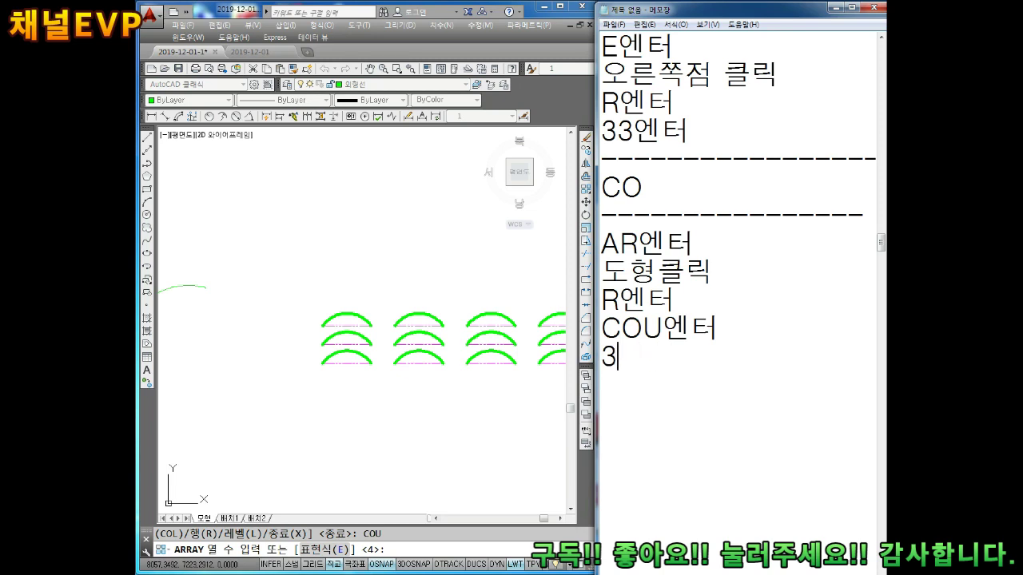
pyautogui.write('엔터')
pyautogui.press('Return')
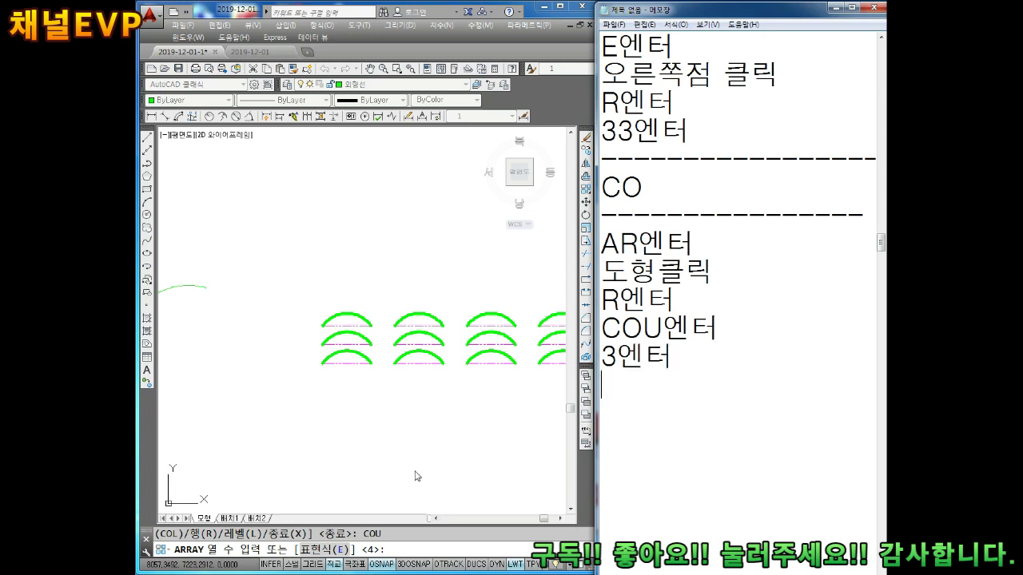
# Set the array to 3 columns and 1 row, noting '엔터' in between
pyautogui.click(414, 475)
pyautogui.write('3')
pyautogui.press('Return')
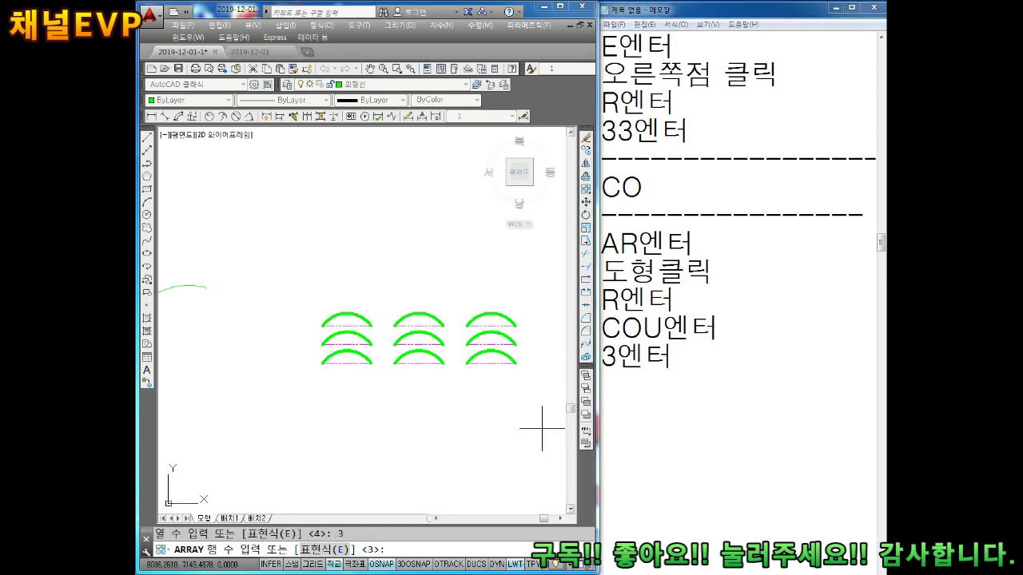
pyautogui.click(625, 383)
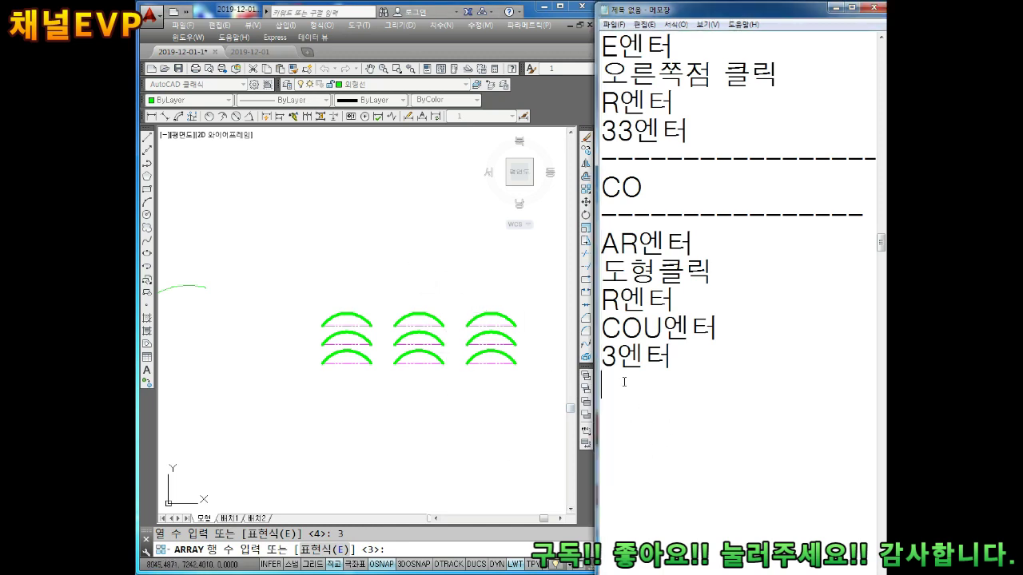
pyautogui.write('1엔터')
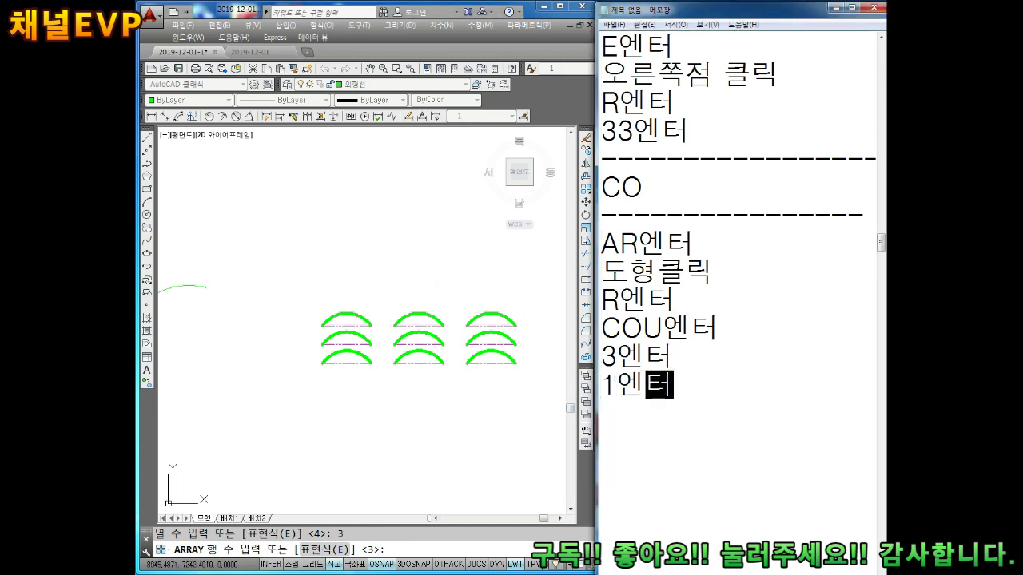
pyautogui.press('Return')
pyautogui.click(550, 346)
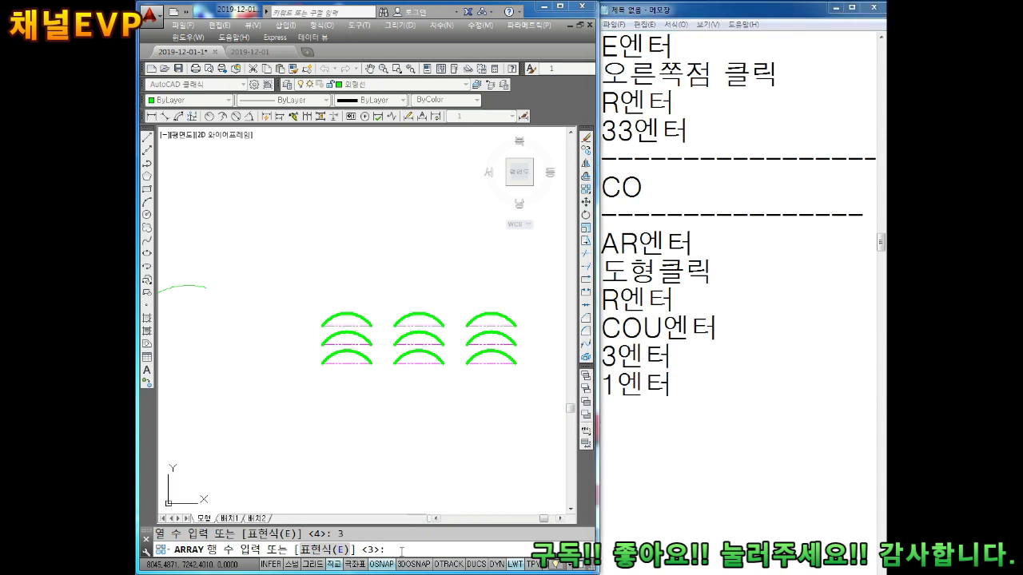
pyautogui.write('1')
pyautogui.press('Return')
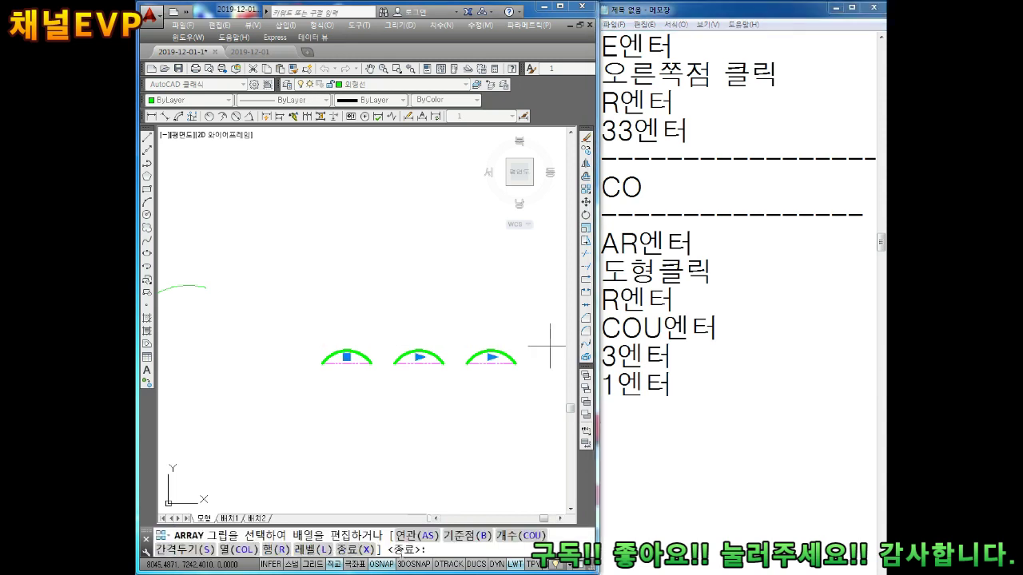
# Note 'S엔터' and choose the Spacing option for the array
pyautogui.scroll(4, 407, 365)
pyautogui.scroll(-2, 359, 353)
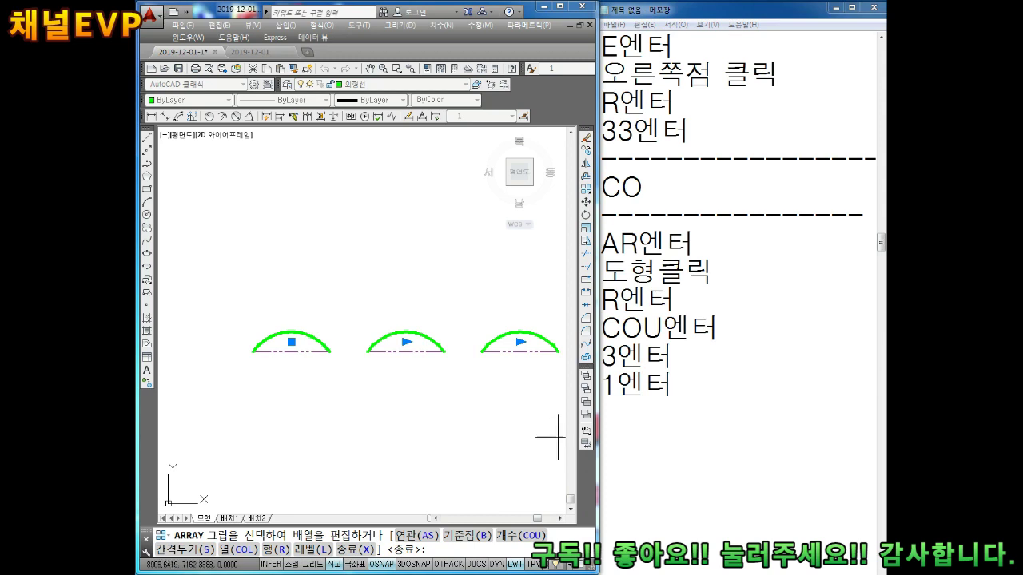
pyautogui.click(626, 415)
pyautogui.write('S')
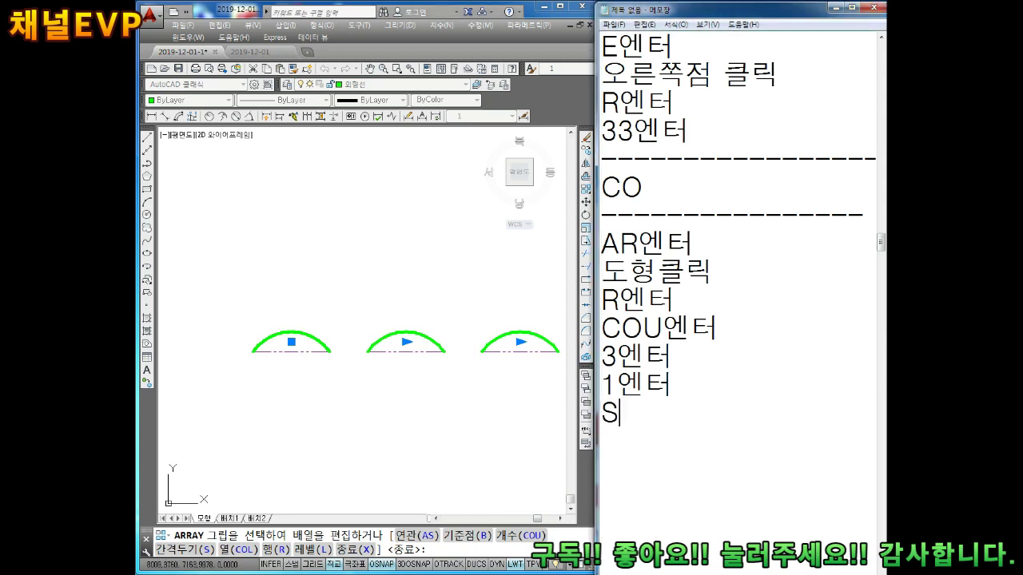
pyautogui.write('엔터')
pyautogui.press('Return')
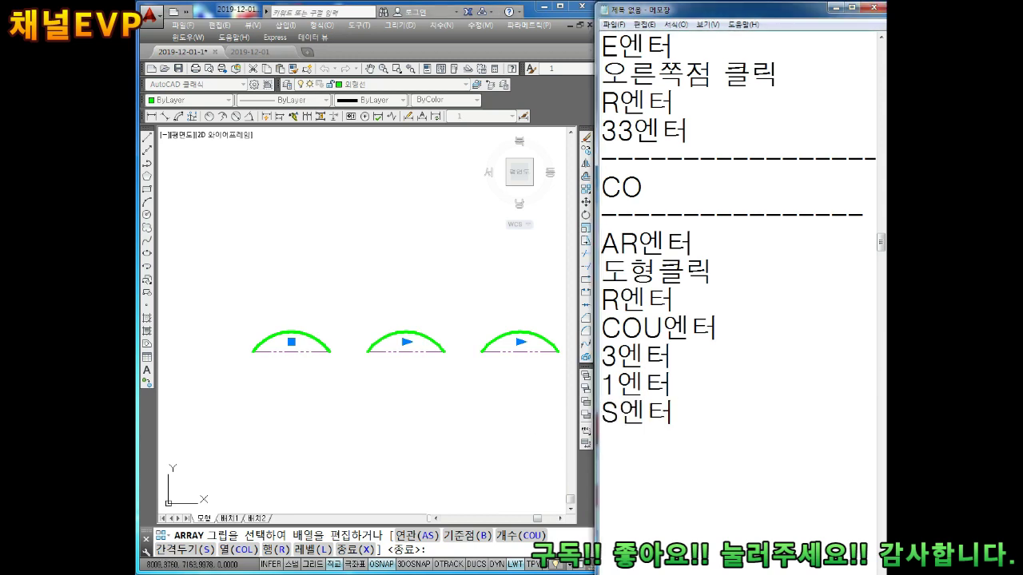
pyautogui.click(292, 427)
pyautogui.write('S')
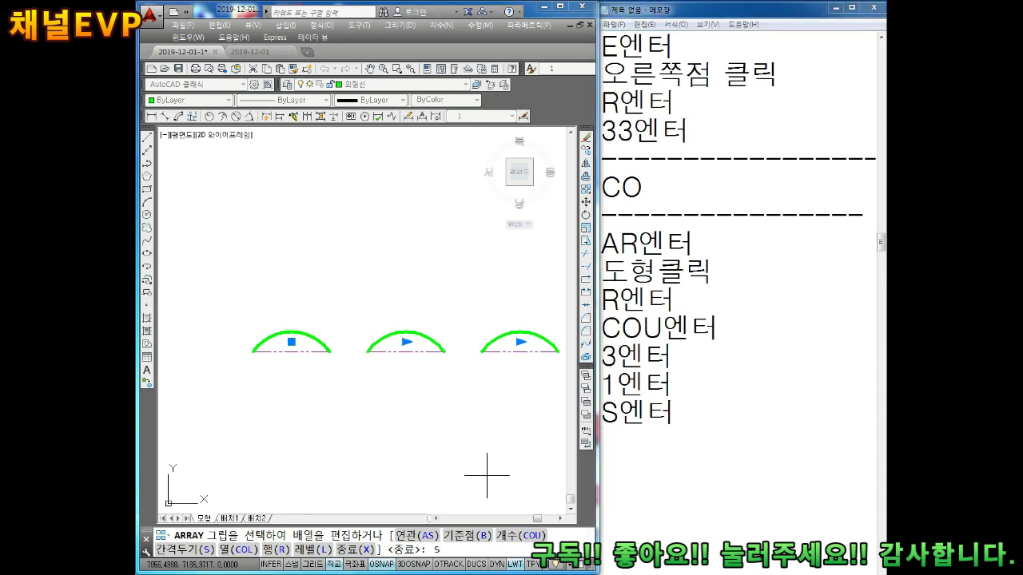
pyautogui.press('Return')
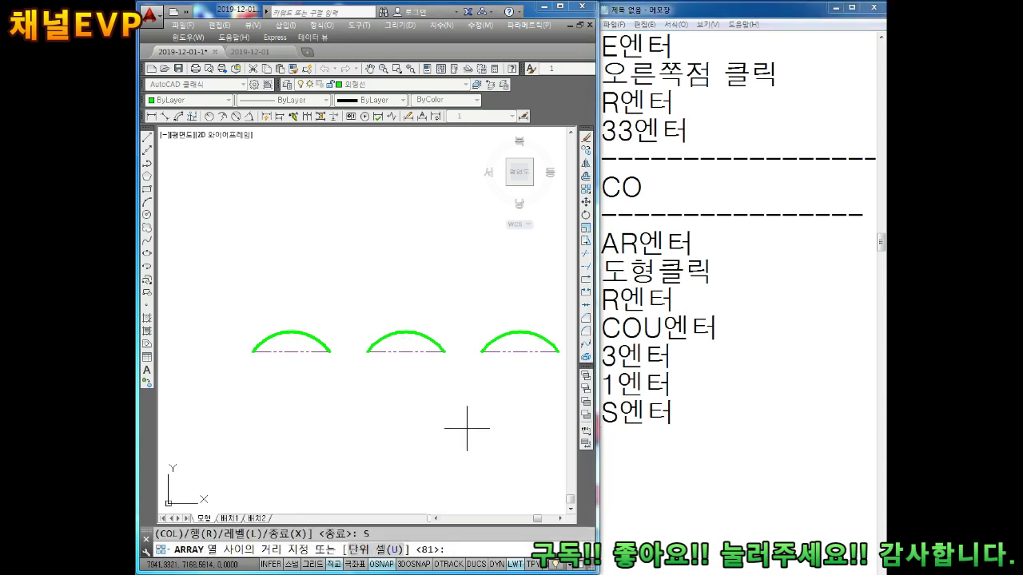
# Set column spacing to 54, accept the row spacing and create the array, noting '54'
pyautogui.click(605, 436)
pyautogui.write('54')
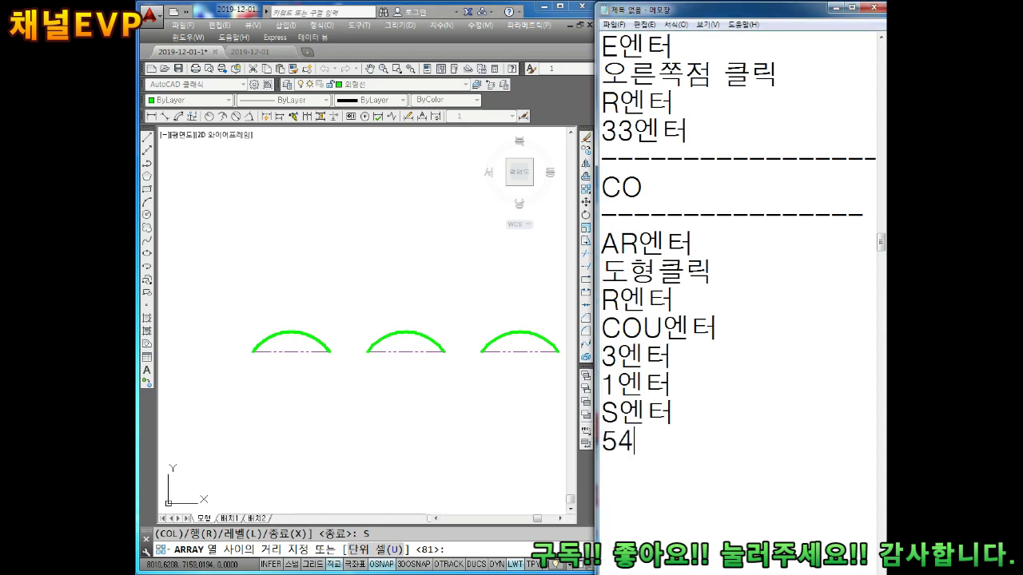
pyautogui.press('Return')
pyautogui.click(469, 549)
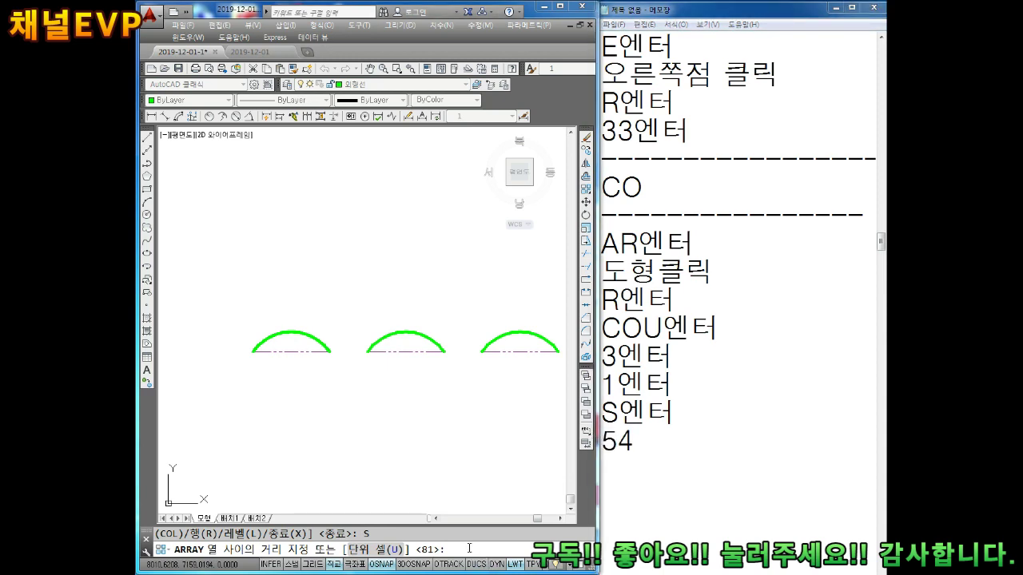
pyautogui.write('54')
pyautogui.press('Return')
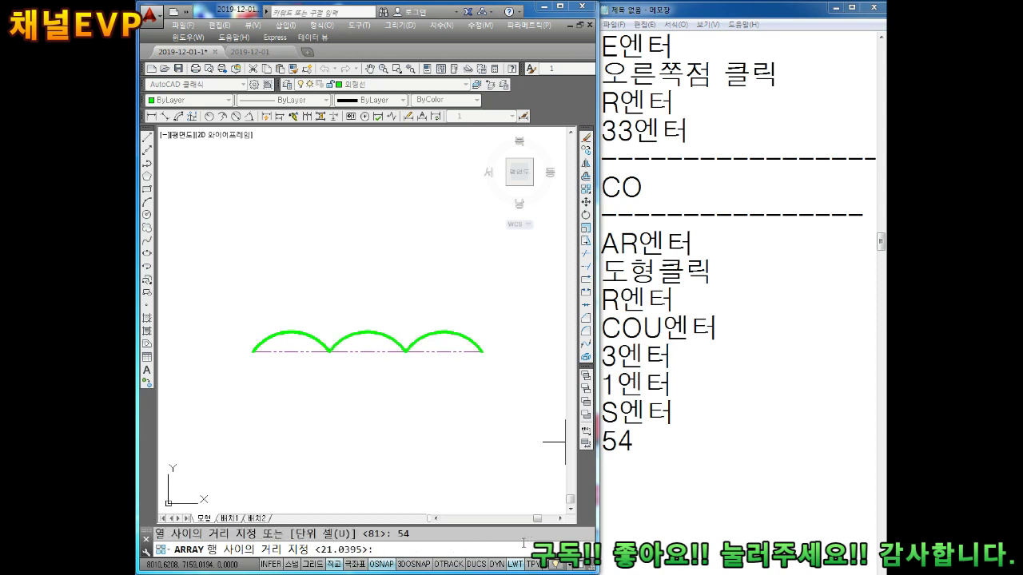
pyautogui.press('Return')
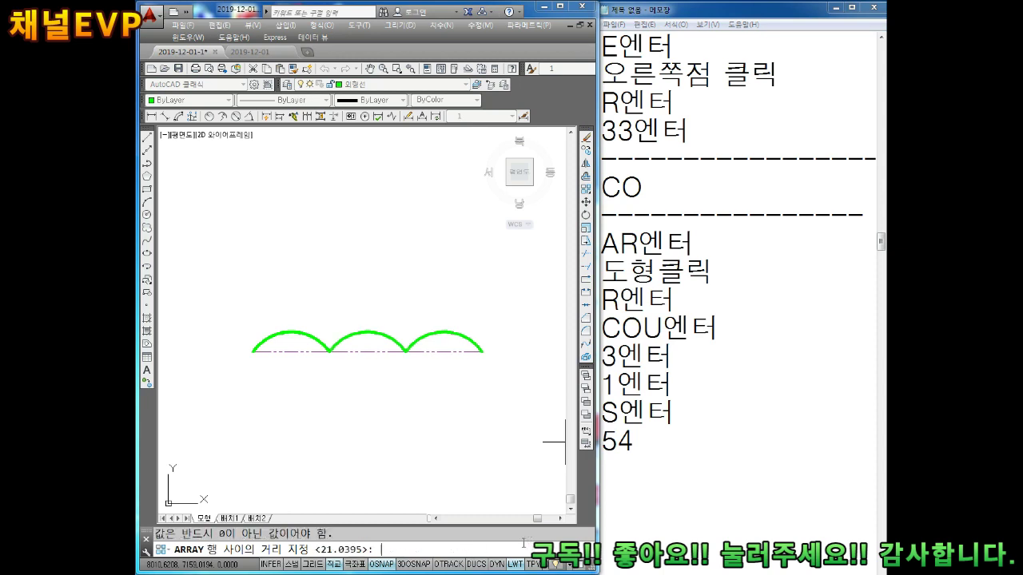
pyautogui.press('Return')
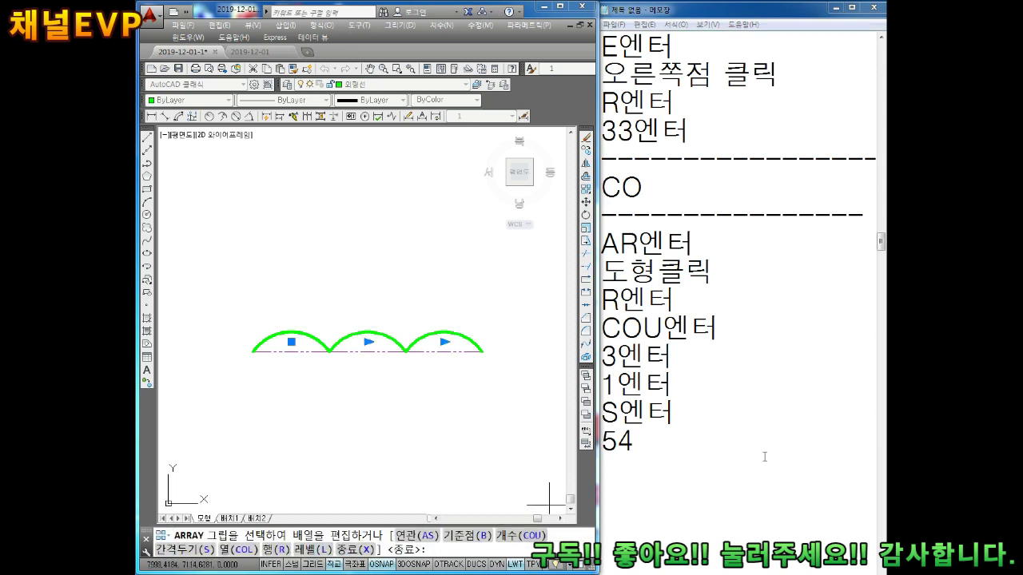
pyautogui.click(648, 463)
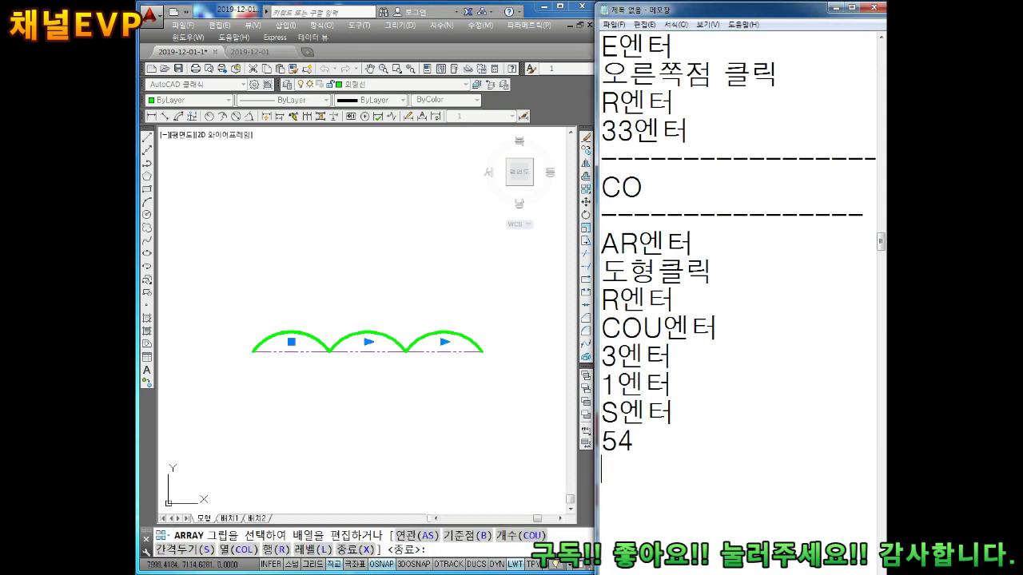
# Add '엔터' lines and a blank line to the notes
pyautogui.press('BackSpace')
pyautogui.write('엔터')
pyautogui.press('Return')
pyautogui.write('ㅇ엔터')
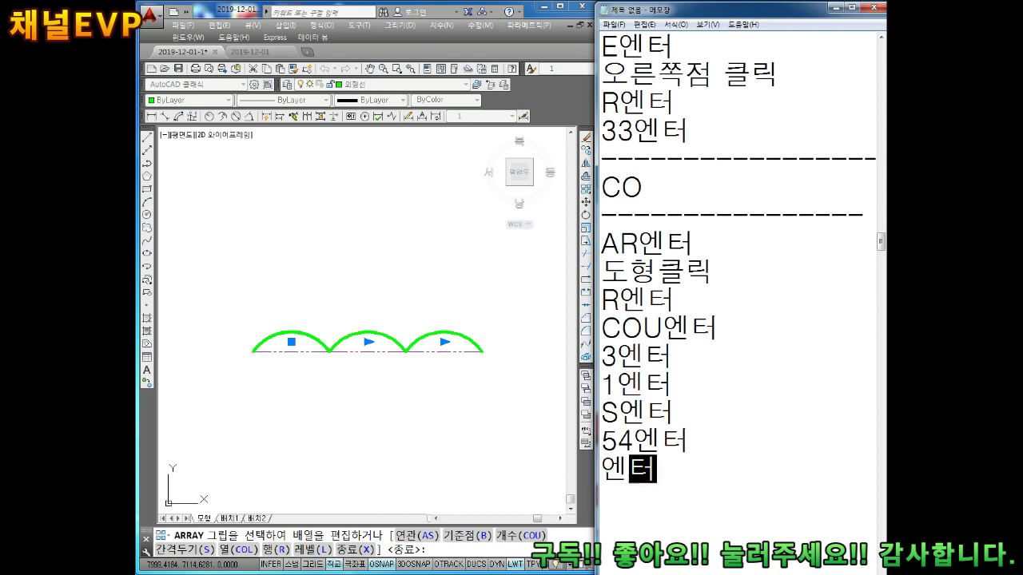
pyautogui.press('Return')
pyautogui.write('엔터')
pyautogui.press('Return')
# End the array editing and check the arrayed arcs by selecting them
pyautogui.click(248, 387)
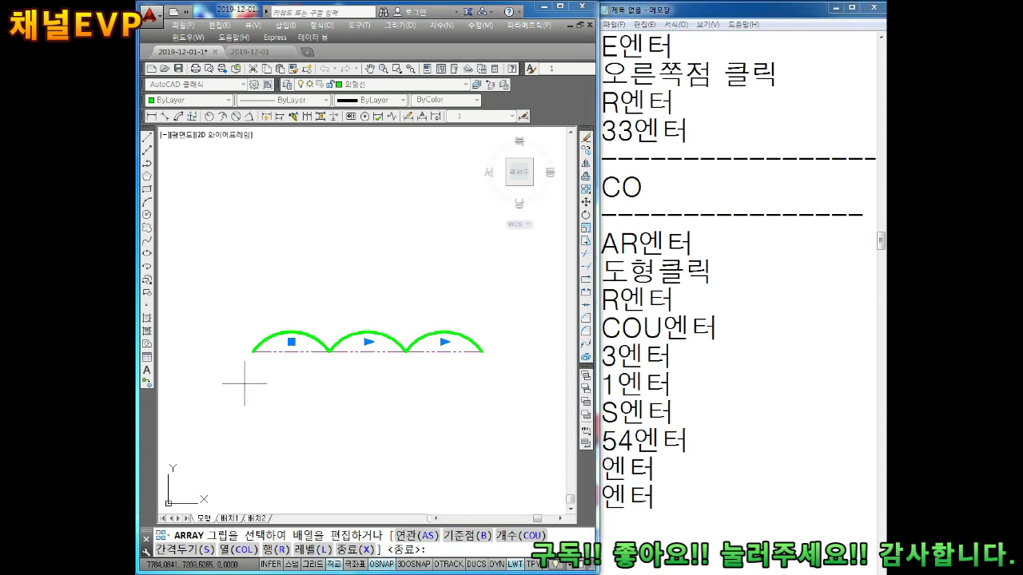
pyautogui.press('Escape')
pyautogui.scroll(2, 362, 312)
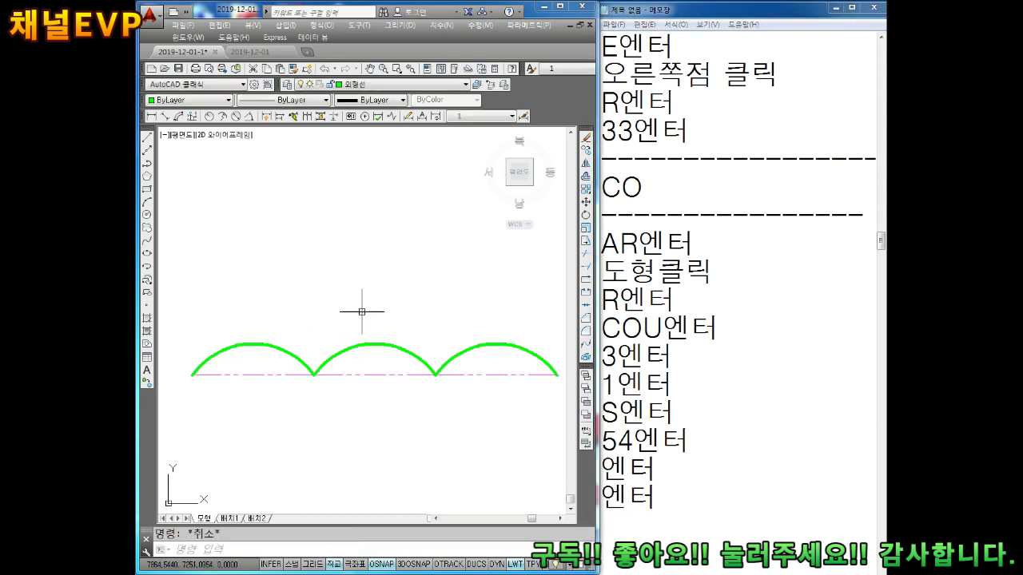
pyautogui.click(411, 354)
pyautogui.press('Escape')
pyautogui.scroll(-4, 347, 422)
pyautogui.scroll(2, 407, 390)
pyautogui.scroll(4, 356, 447)
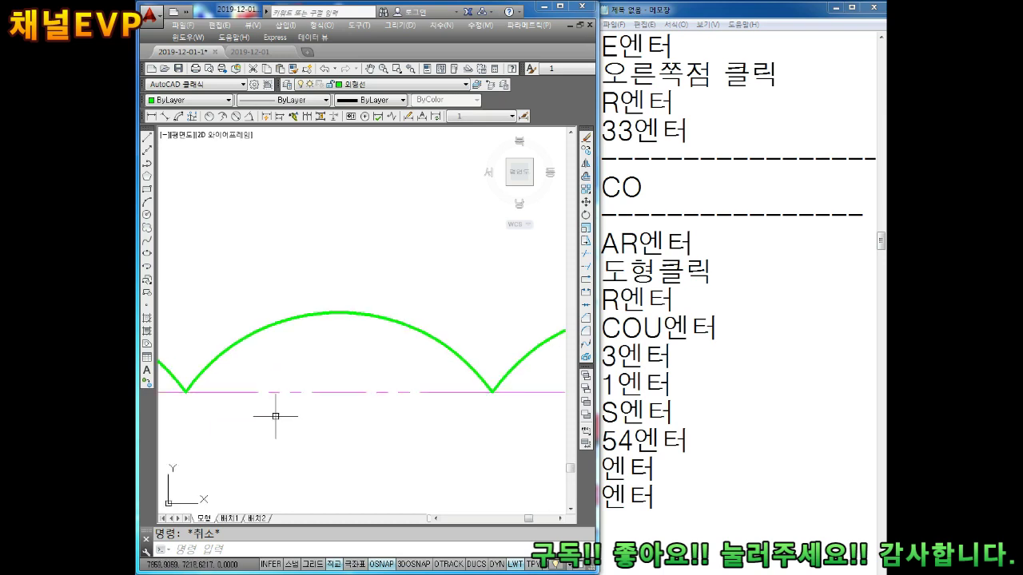
pyautogui.scroll(-2, 274, 413)
# Add a dashed divider and notes 'X엔터 전부선택' and '엔터'
pyautogui.click(685, 494)
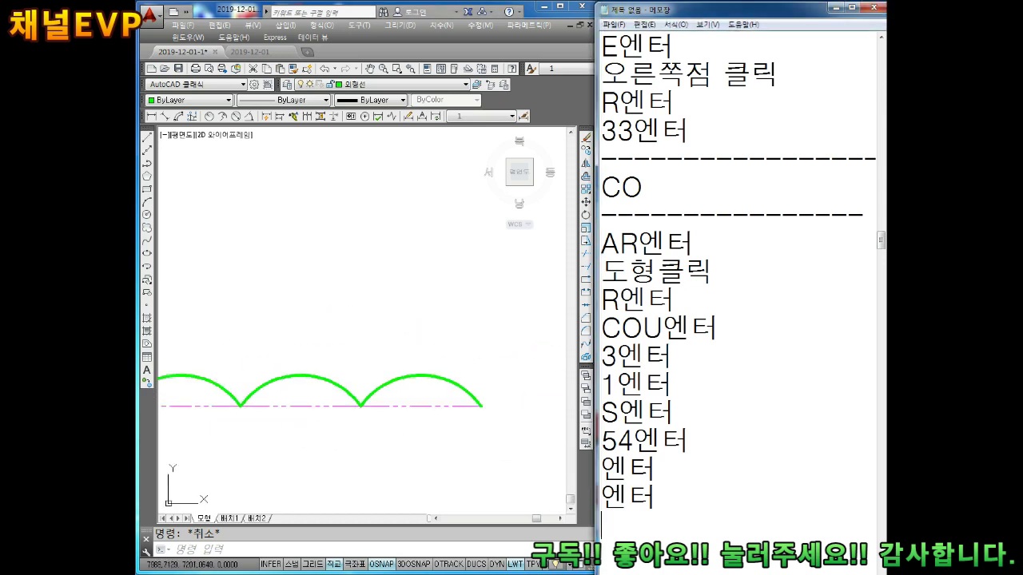
pyautogui.scroll(-1, 739, 271)
pyautogui.write('-')
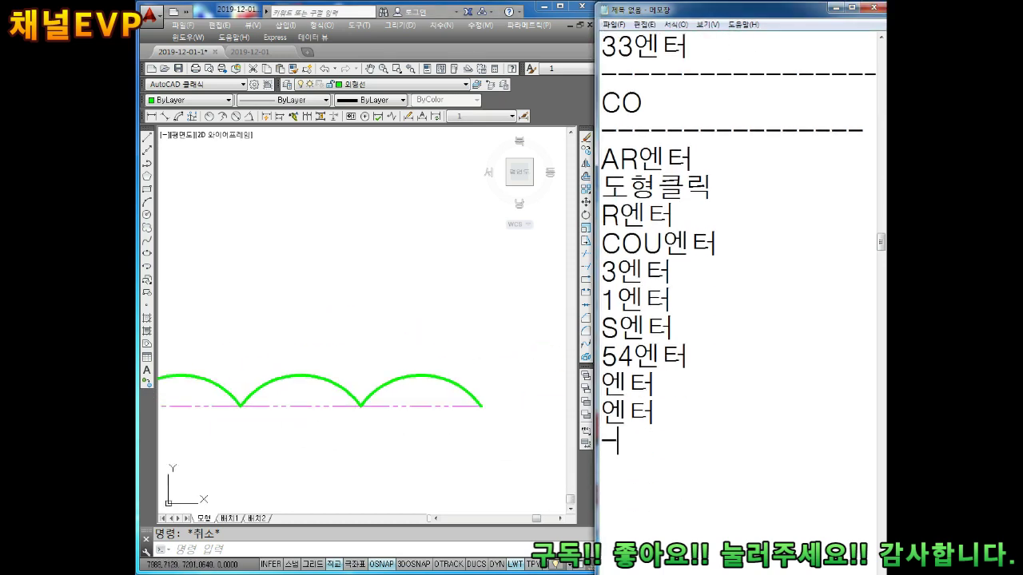
pyautogui.write('--------')
pyautogui.press('Return')
pyautogui.write('X엔')
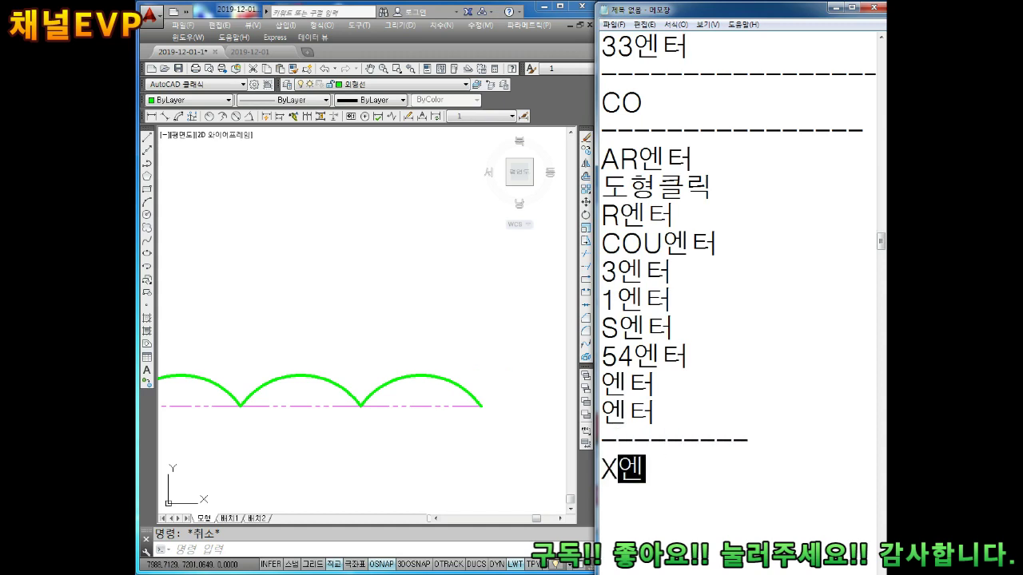
pyautogui.write('터 ')
pyautogui.write('전')
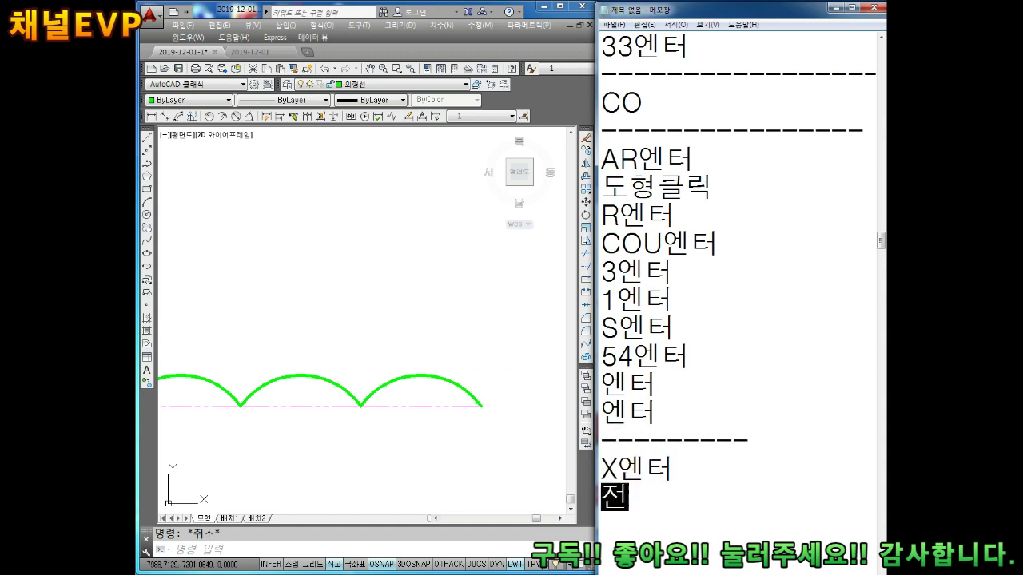
pyautogui.write('분선택')
pyautogui.press('BackSpace')
pyautogui.press('BackSpace')
pyautogui.press('BackSpace')
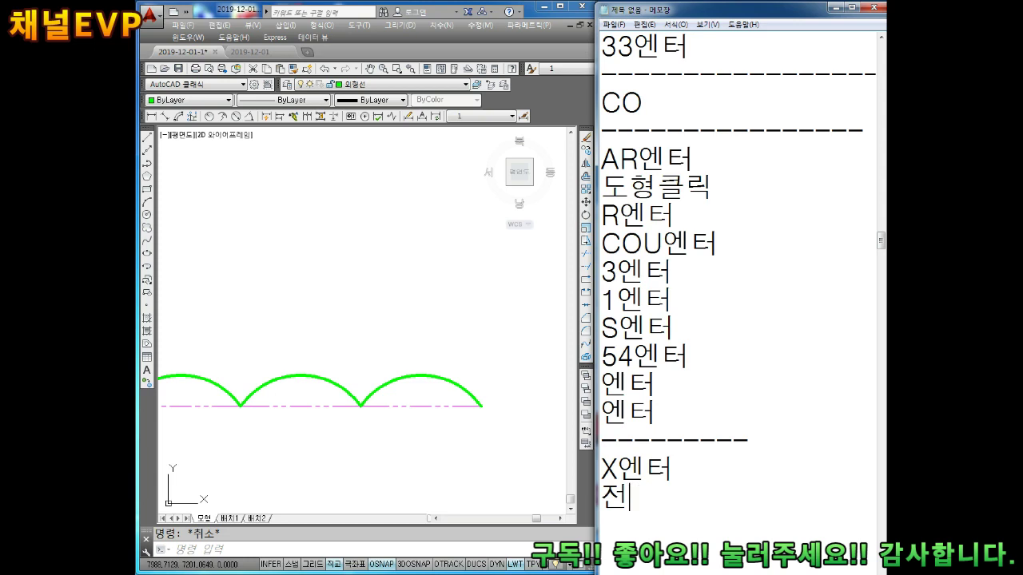
pyautogui.write('부선택')
pyautogui.press('Return')
pyautogui.press('Return')
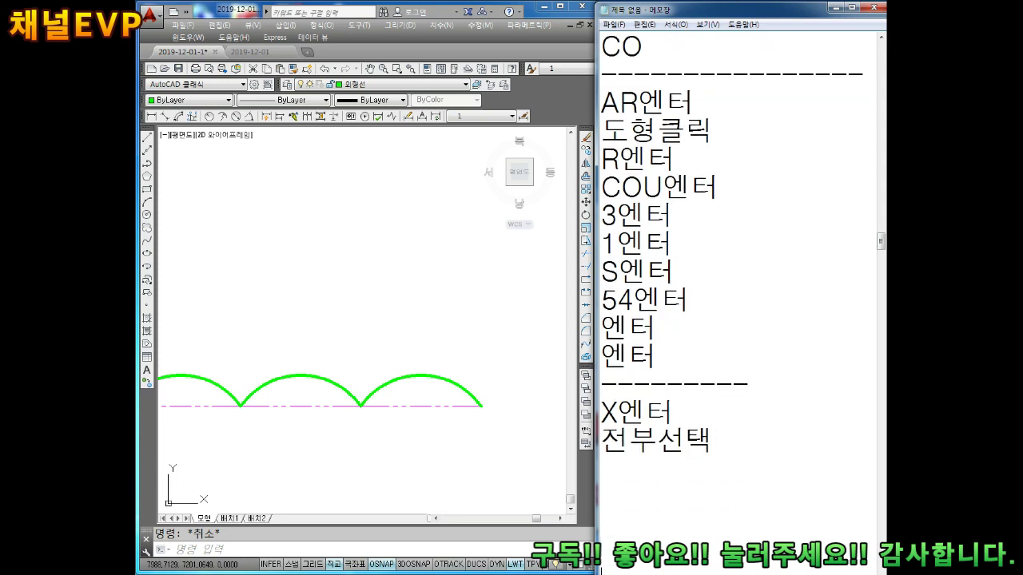
pyautogui.write('엔')
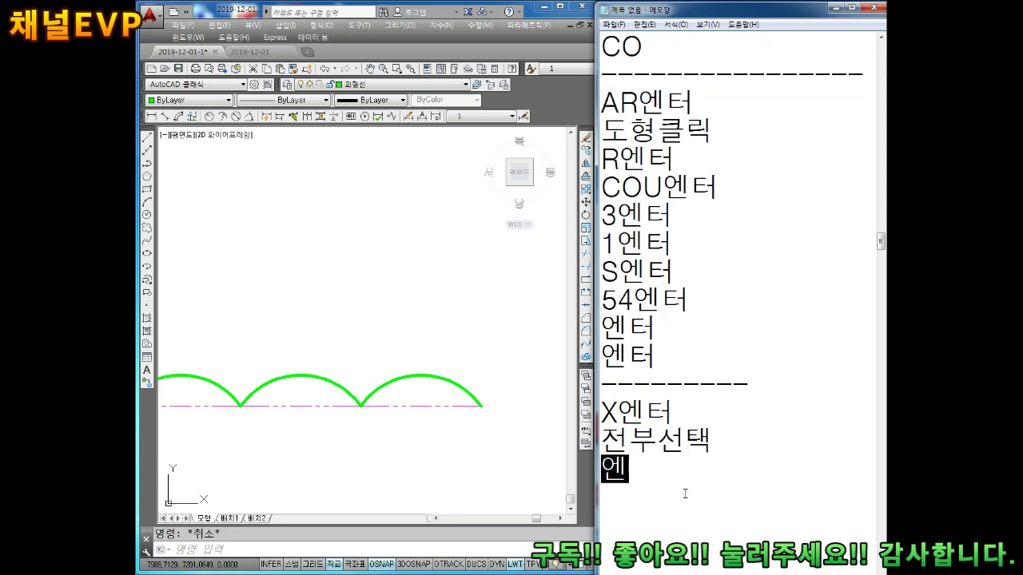
pyautogui.write('터')
pyautogui.press('Return')
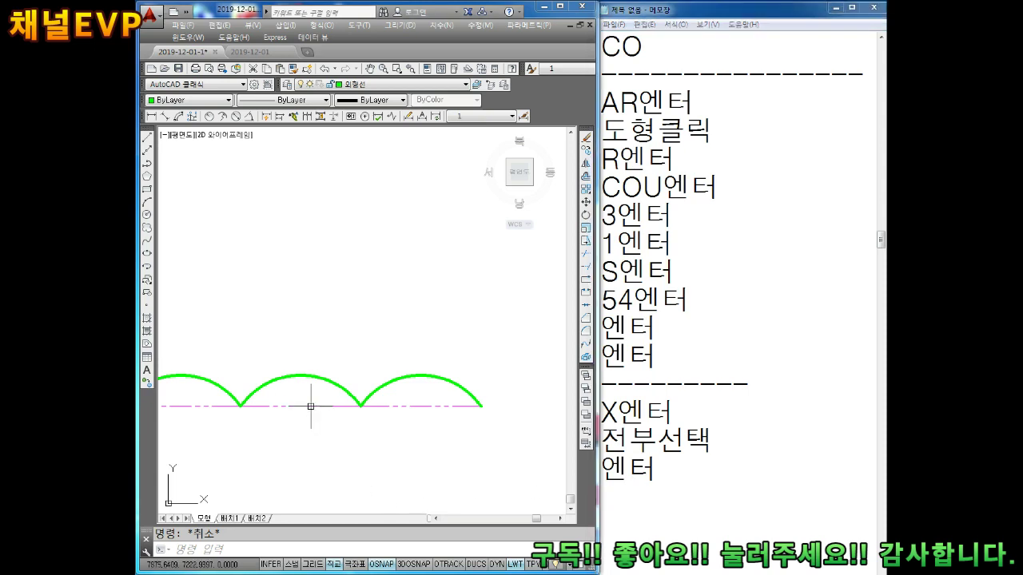
# Explode all objects with X and Ctrl+A
pyautogui.moveTo(366, 489); pyautogui.dragTo(402, 453, button='middle')
pyautogui.write('x')
pyautogui.press('Return')
pyautogui.click(438, 393)
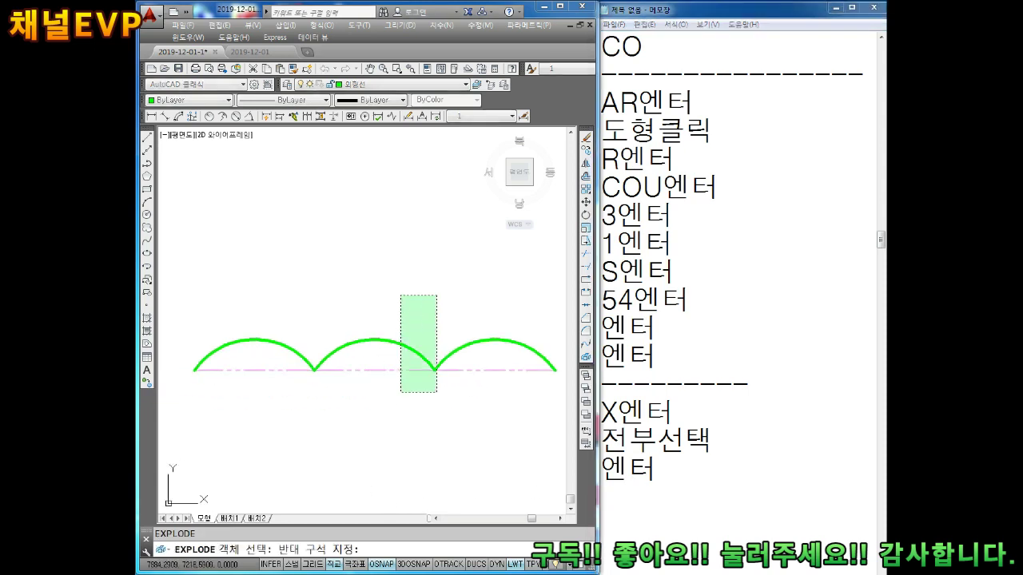
pyautogui.press('Escape')
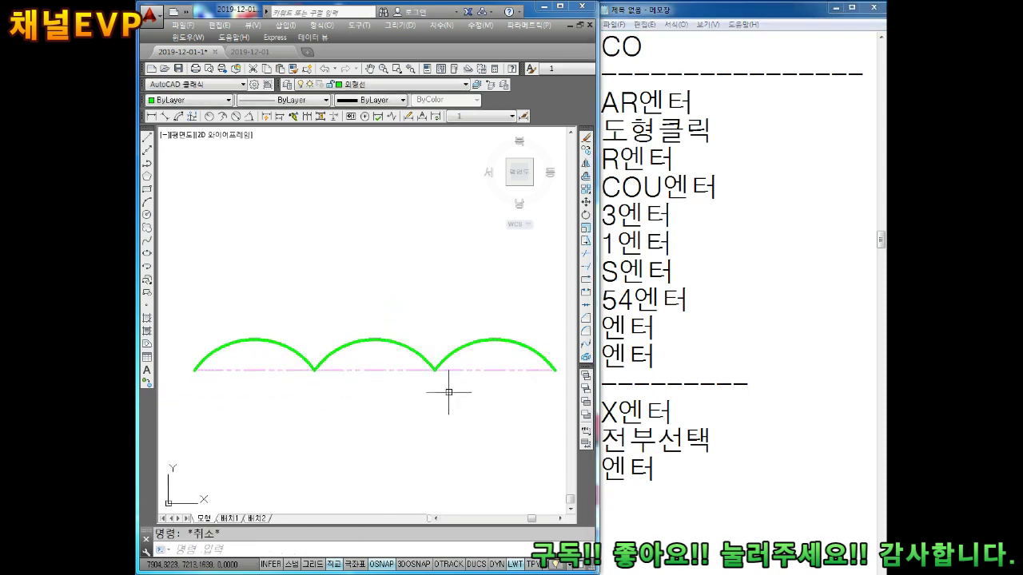
pyautogui.hotkey('ctrl', 'a')
pyautogui.press('Escape')
# Crossing-select and delete the middle and right arcs, leaving one arc
pyautogui.moveTo(497, 299); pyautogui.dragTo(465, 309, button='middle')
pyautogui.moveTo(465, 309); pyautogui.dragTo(361, 471)
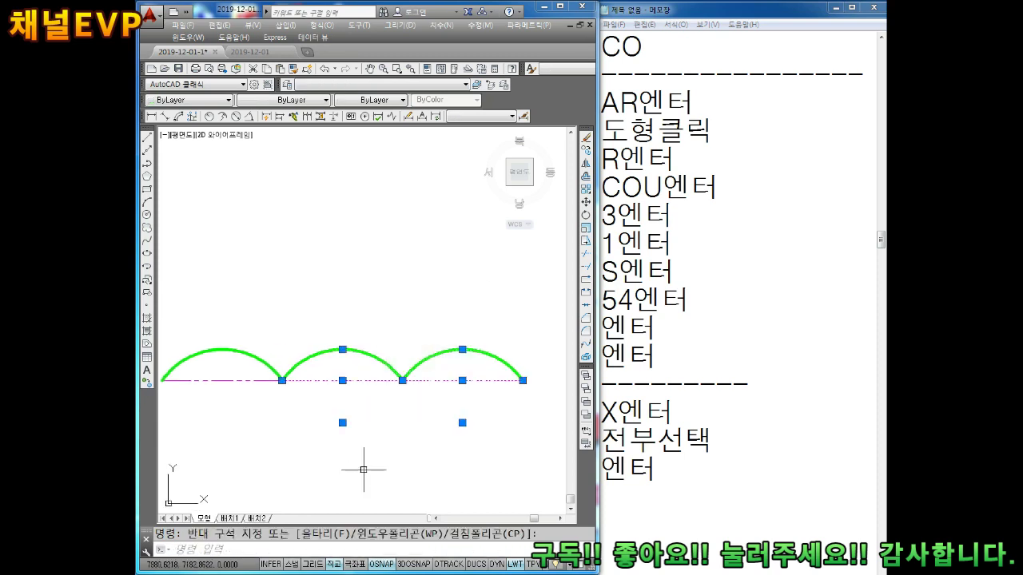
pyautogui.press('Delete')
pyautogui.scroll(-2, 361, 471)
pyautogui.moveTo(360, 470); pyautogui.dragTo(393, 411, button='middle')
pyautogui.press('Escape')
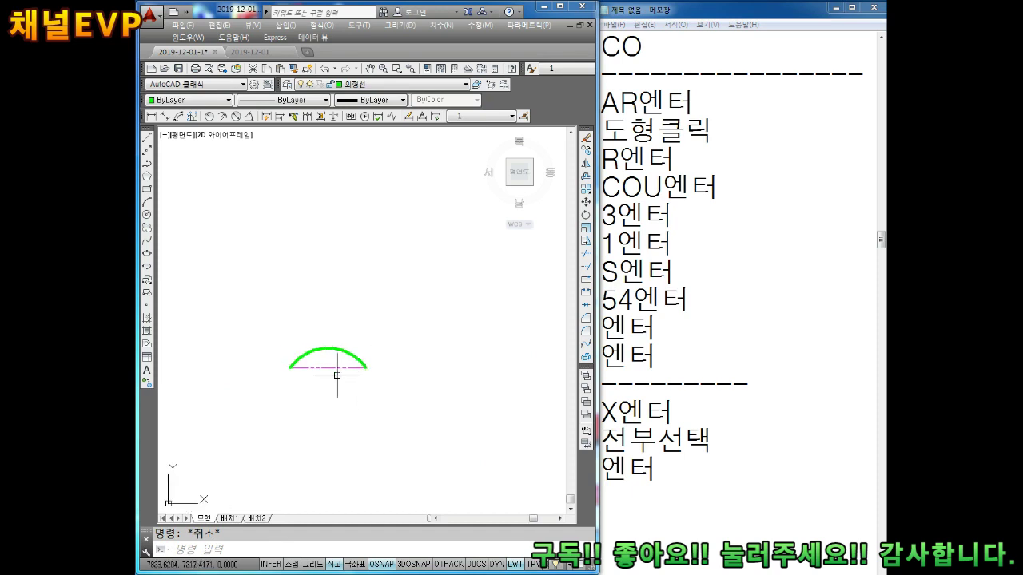
pyautogui.scroll(2, 338, 370)
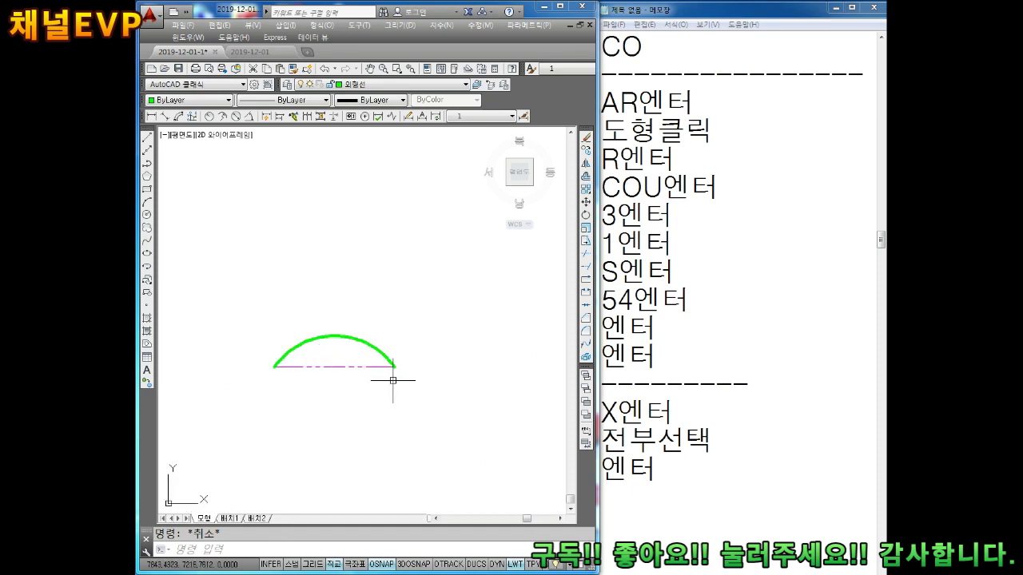
pyautogui.moveTo(411, 359); pyautogui.dragTo(419, 355, button='middle')
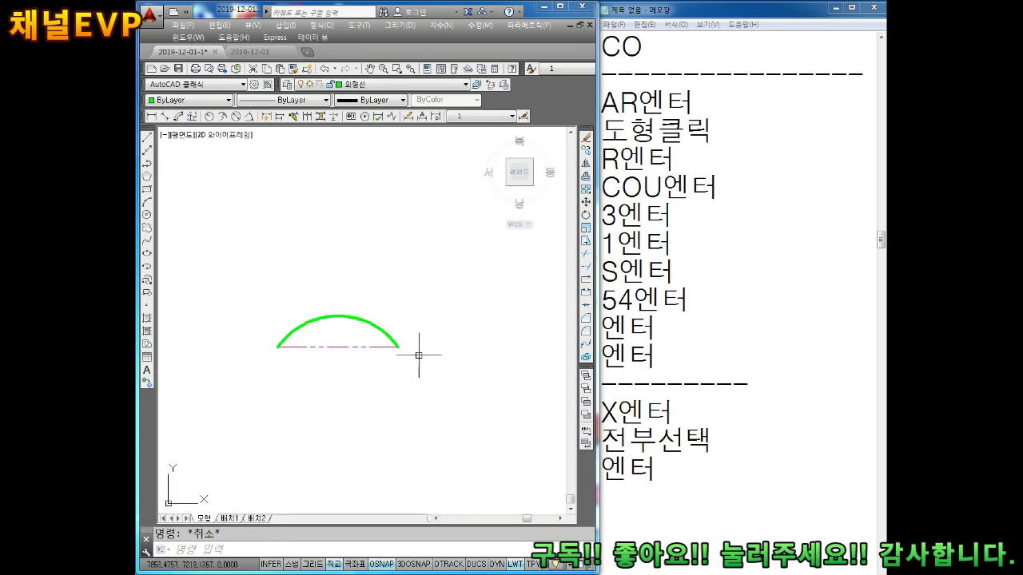
# Create a rectangular array (A) of the arc and its centre line
pyautogui.write('AR')
pyautogui.press('Return')
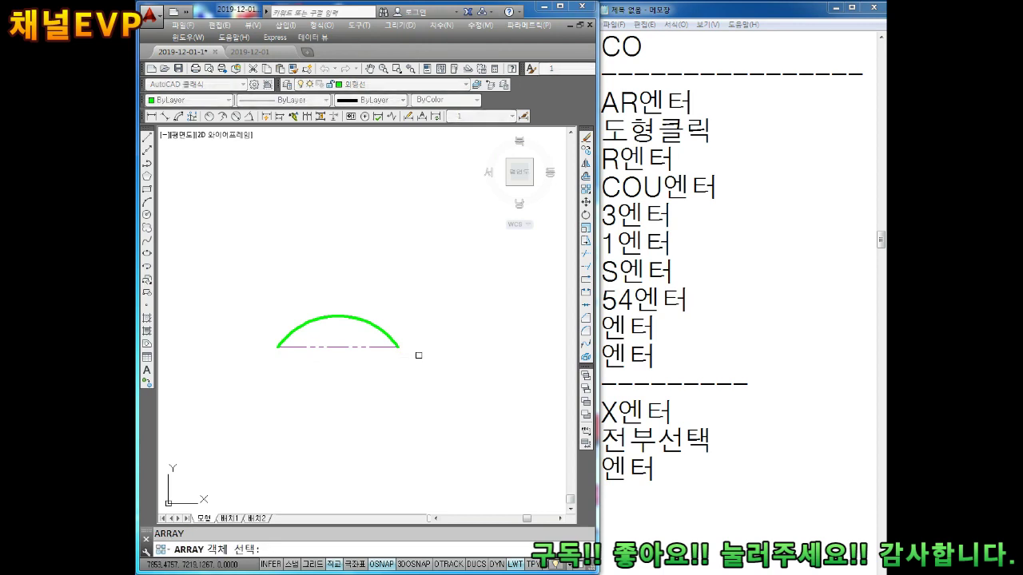
pyautogui.click(424, 272)
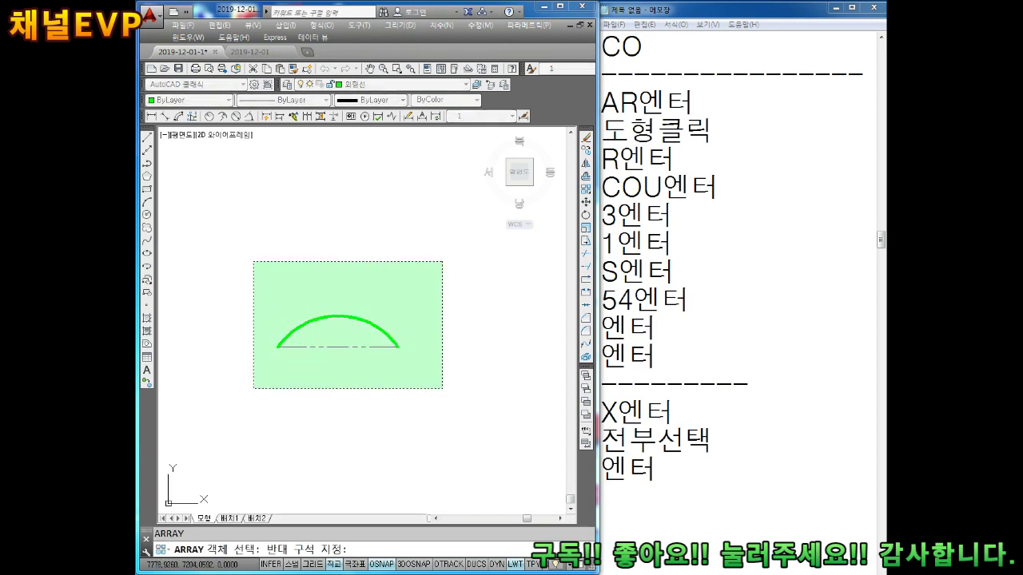
pyautogui.click(254, 391)
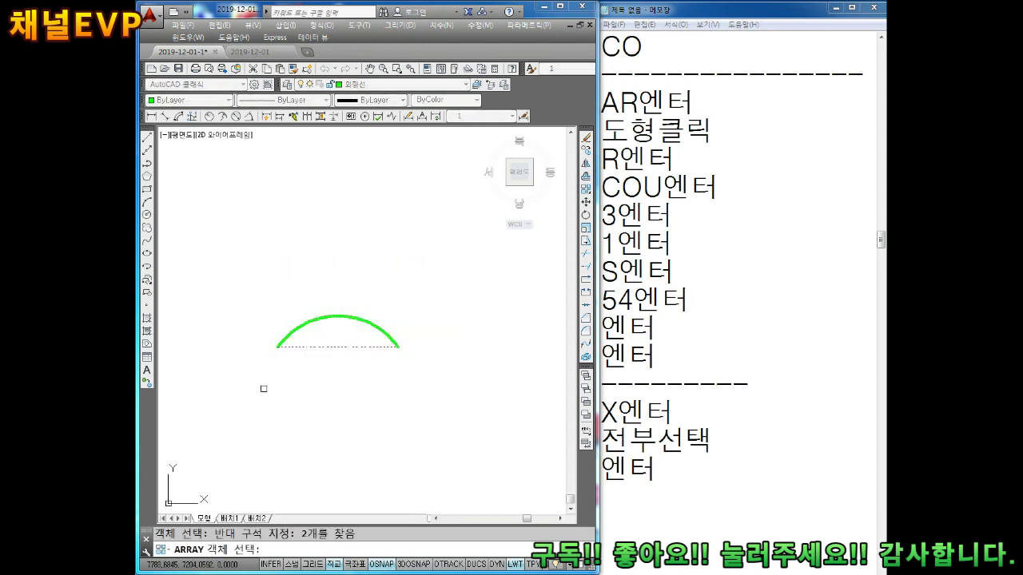
pyautogui.press('Return')
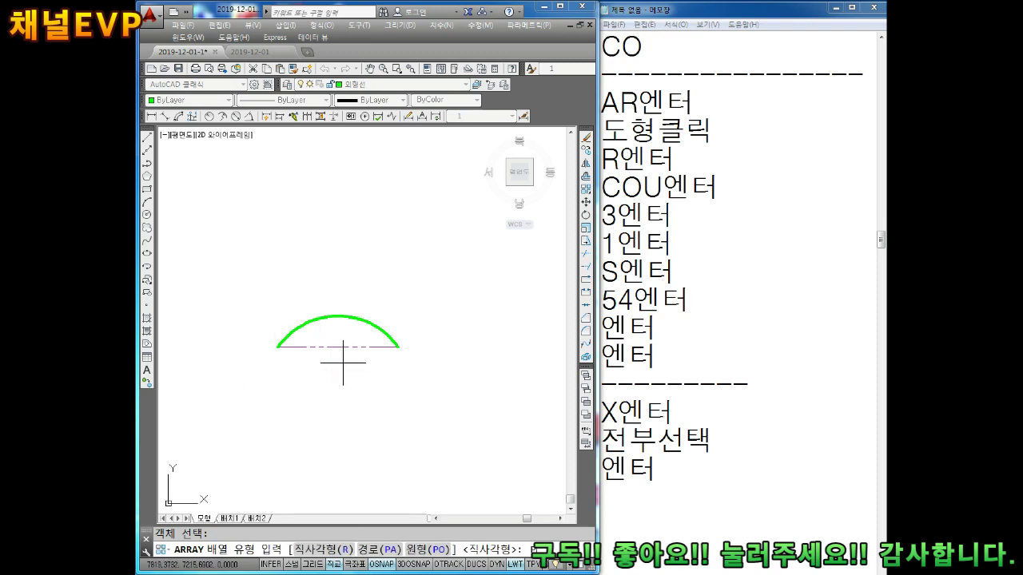
pyautogui.write('p')
pyautogui.press('Return')
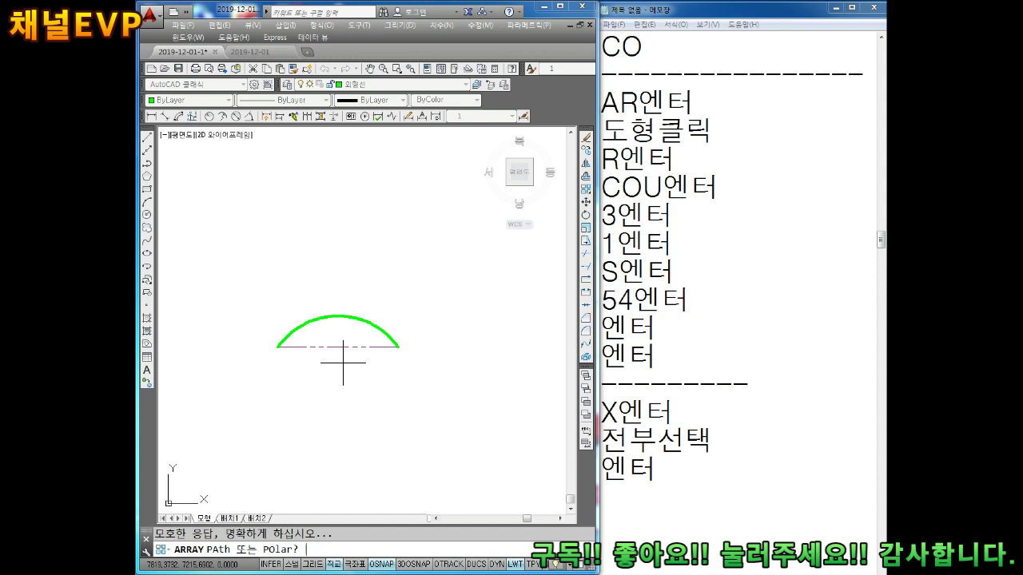
pyautogui.press('Return')
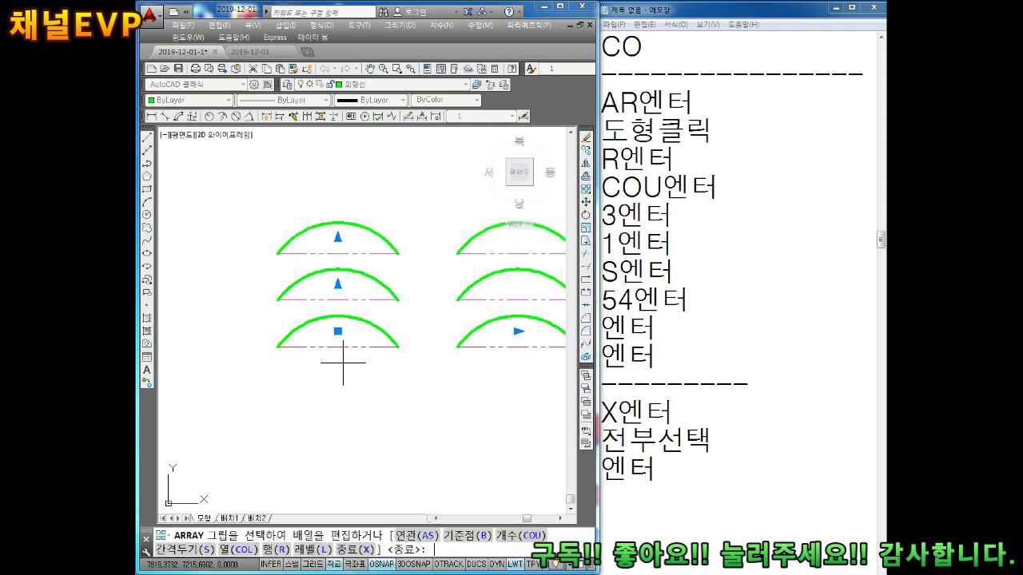
# Set 3 columns, 1 row and column spacing 54, then finish the array
pyautogui.scroll(-3, 343, 363)
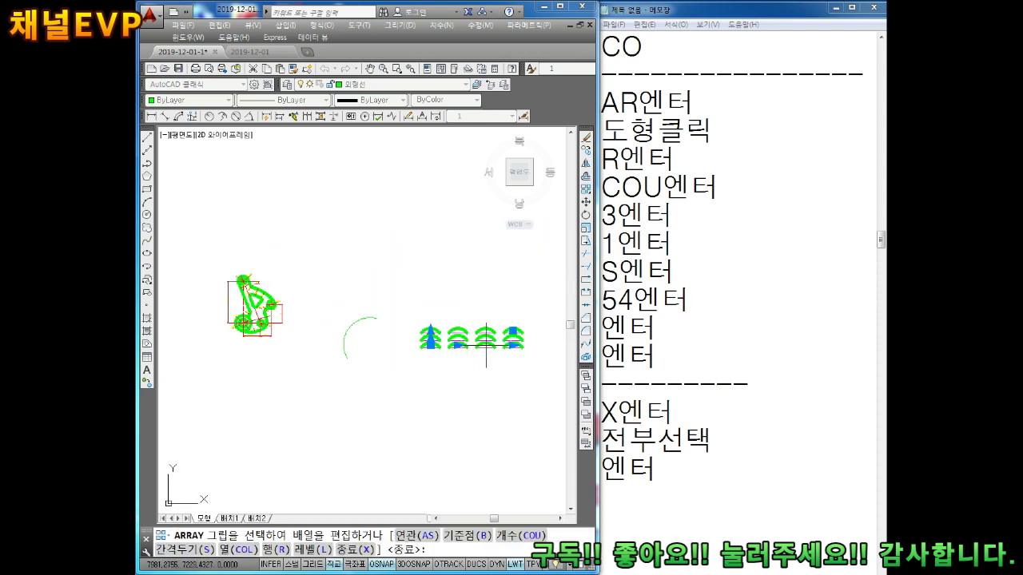
pyautogui.scroll(2, 479, 325)
pyautogui.write('COU')
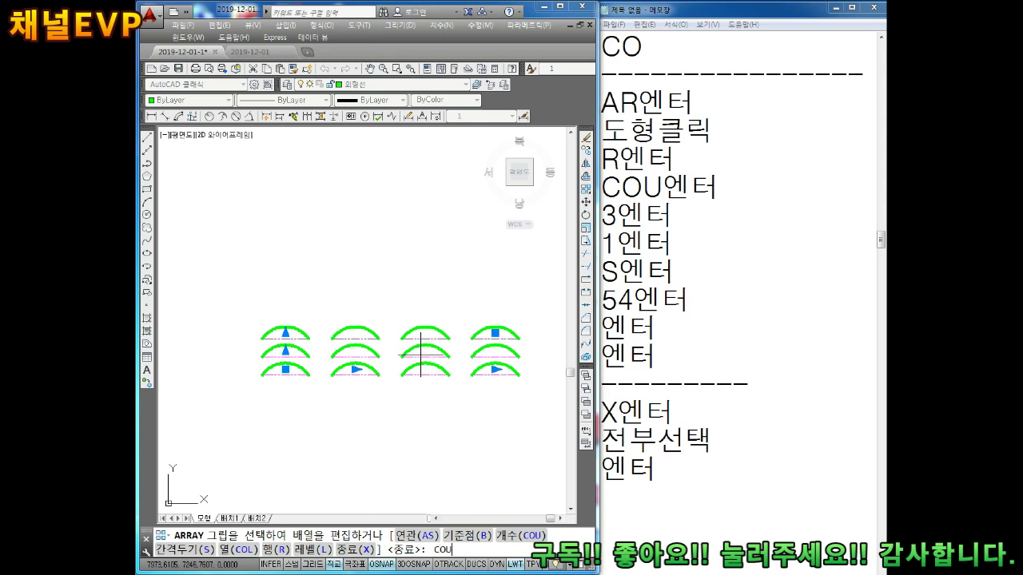
pyautogui.press('Return')
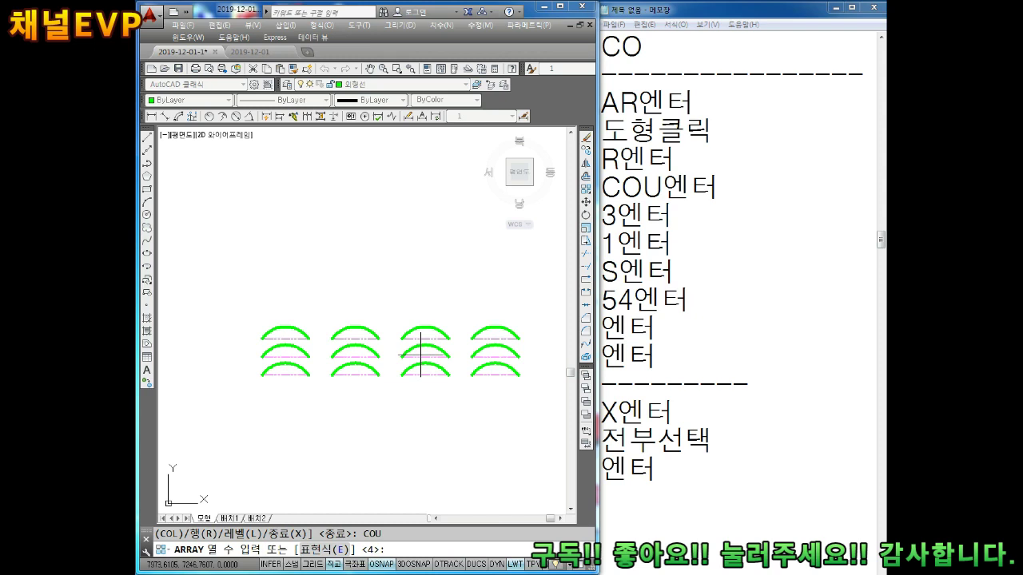
pyautogui.write('3')
pyautogui.press('Return')
pyautogui.write('1')
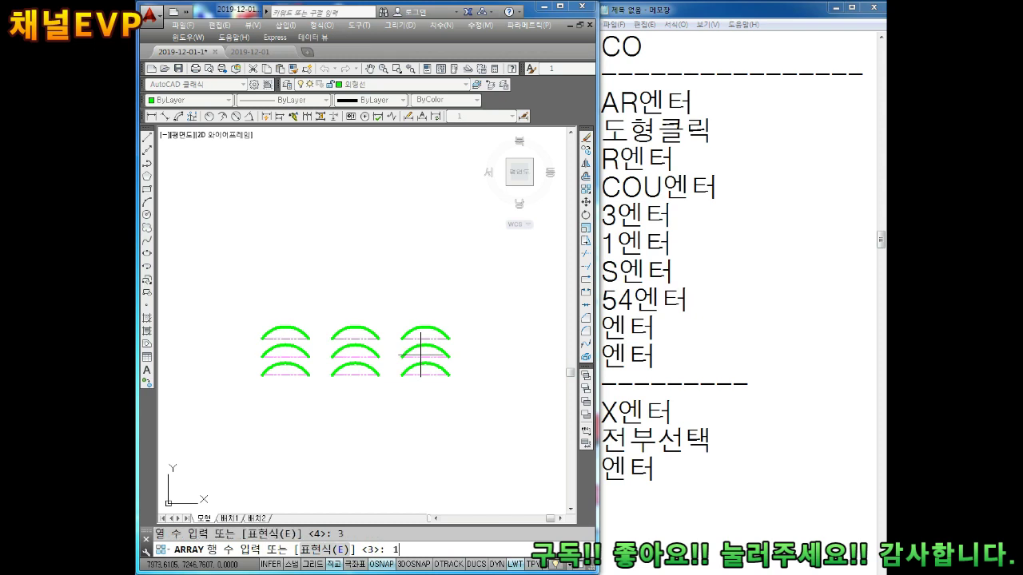
pyautogui.press('Return')
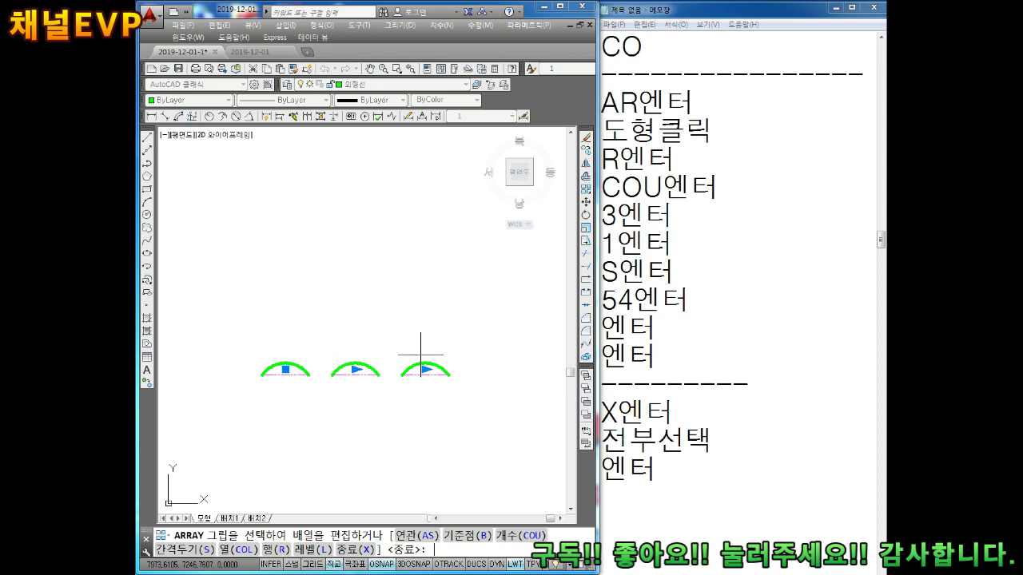
pyautogui.write('S')
pyautogui.press('Return')
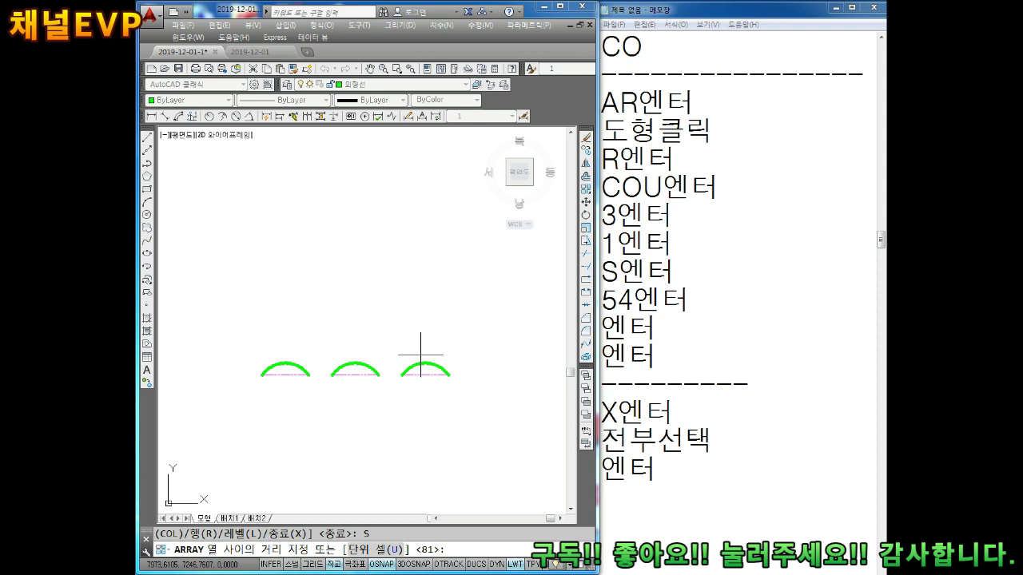
pyautogui.write('54')
pyautogui.press('Return')
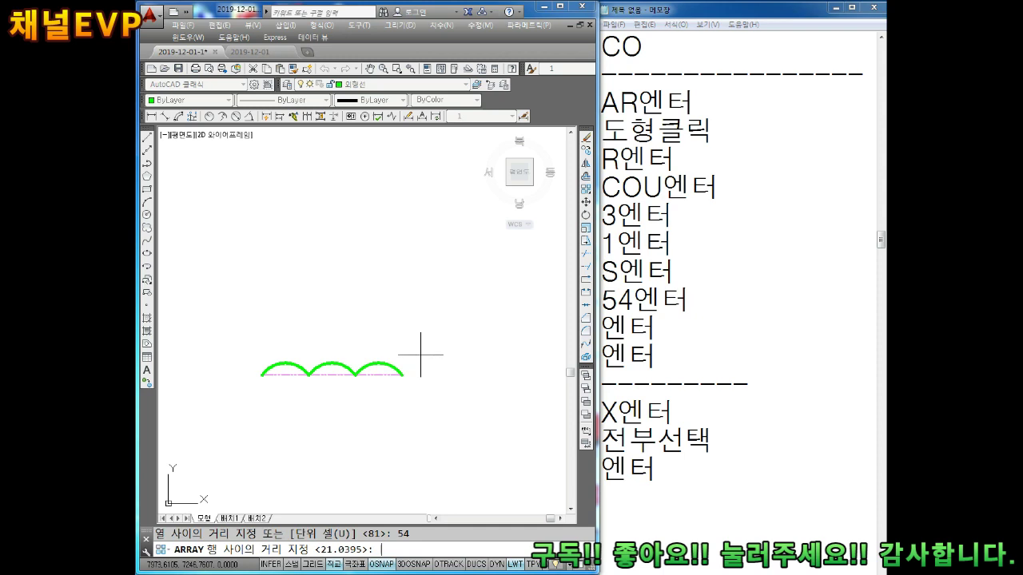
pyautogui.press('Return')
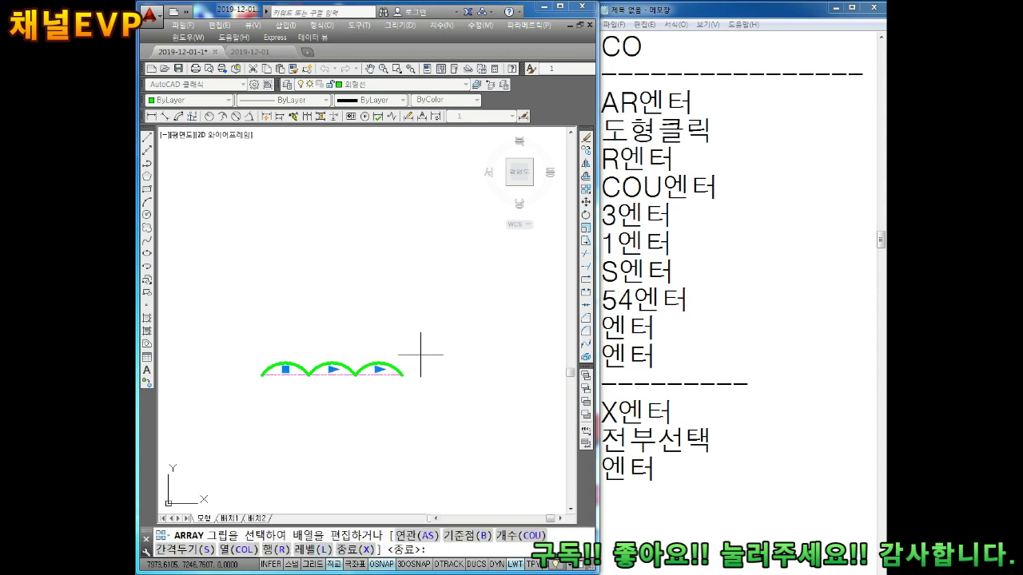
pyautogui.press('Escape')
# Explode (X) the three-arc array into separate green arcs
pyautogui.scroll(2, 324, 372)
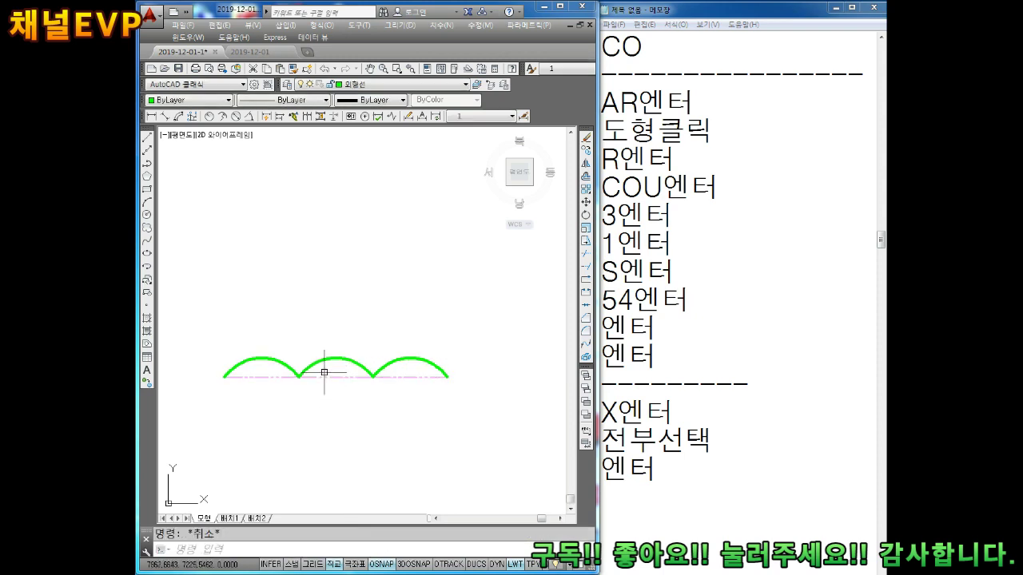
pyautogui.moveTo(286, 404); pyautogui.dragTo(297, 381, button='middle')
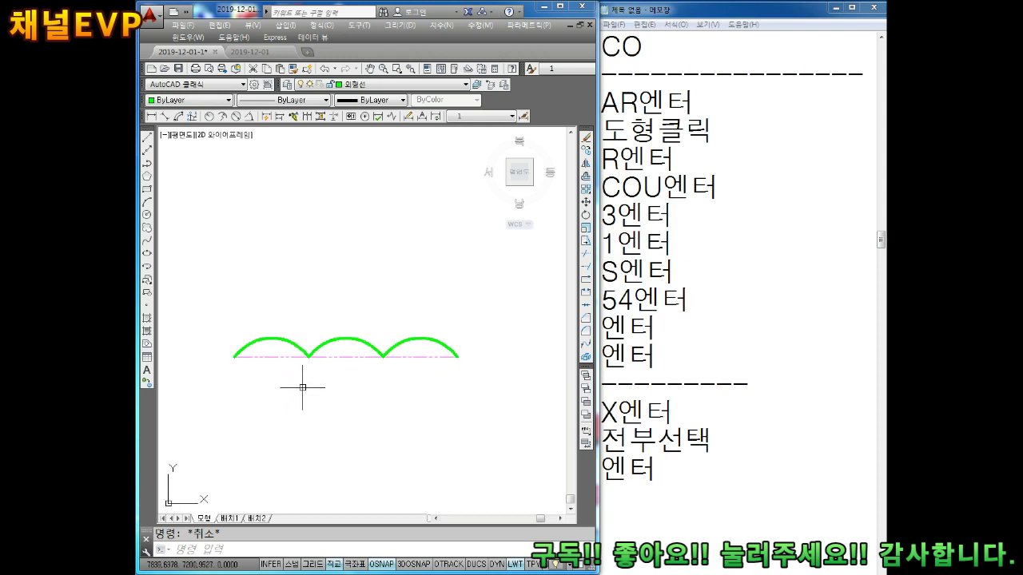
pyautogui.write('x')
pyautogui.press('Return')
pyautogui.click(398, 301)
pyautogui.click(367, 355)
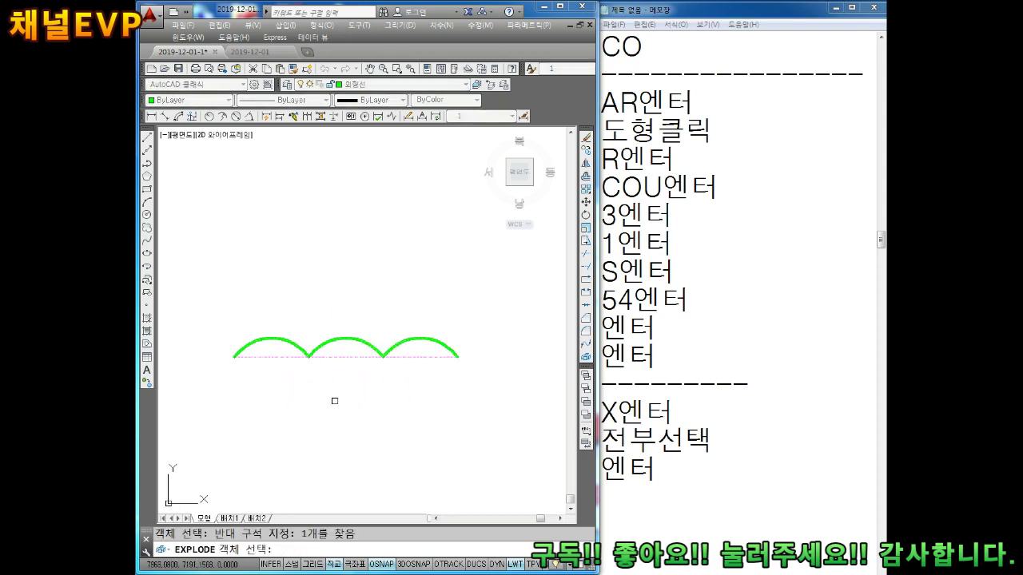
pyautogui.press('Return')
pyautogui.scroll(2, 346, 326)
pyautogui.press('Escape')
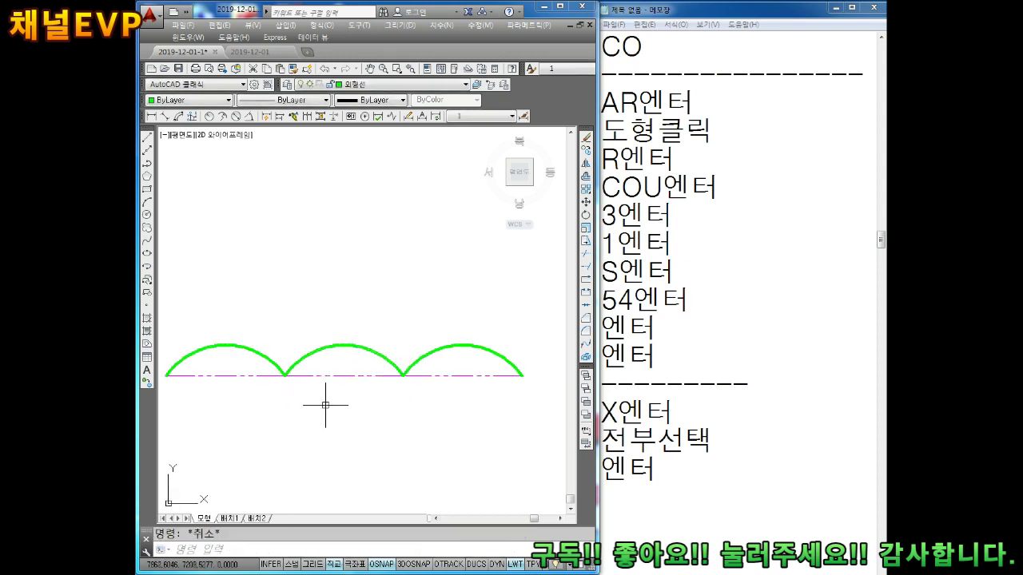
pyautogui.scroll(-3, 329, 377)
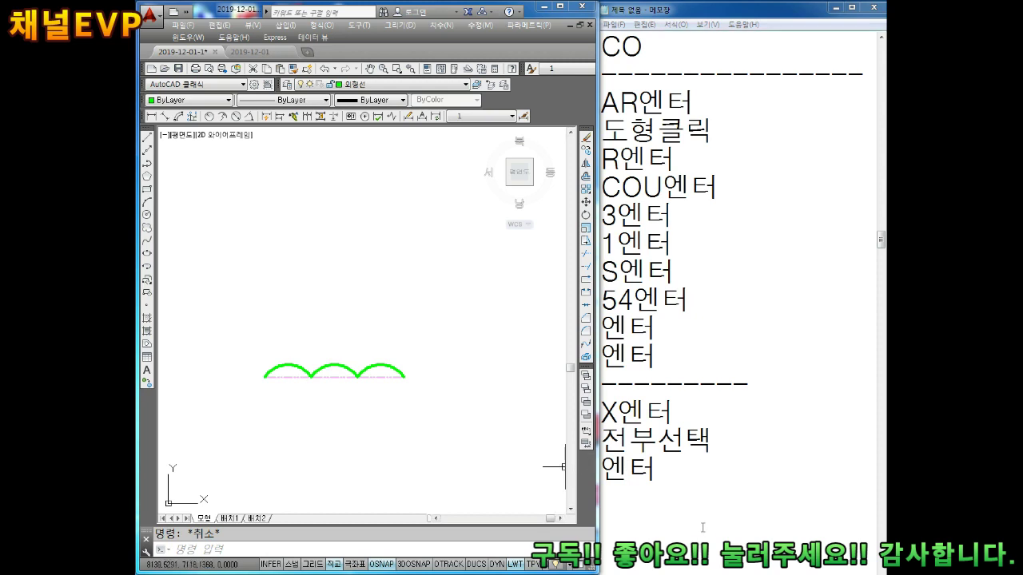
# Add a dashed separator and notes 'A엔터' and '오른쪽 끝점 클릭'
pyautogui.click(704, 472)
pyautogui.scroll(-1, 703, 471)
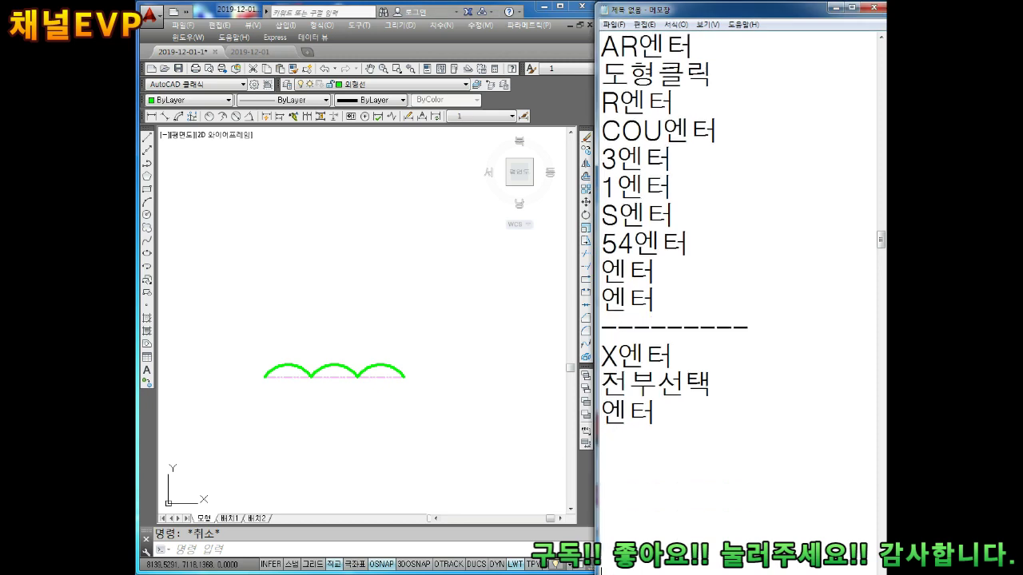
pyautogui.scroll(-1, 704, 471)
pyautogui.scroll(-1, 704, 472)
pyautogui.press('Up')
pyautogui.press('Up')
pyautogui.press('Up')
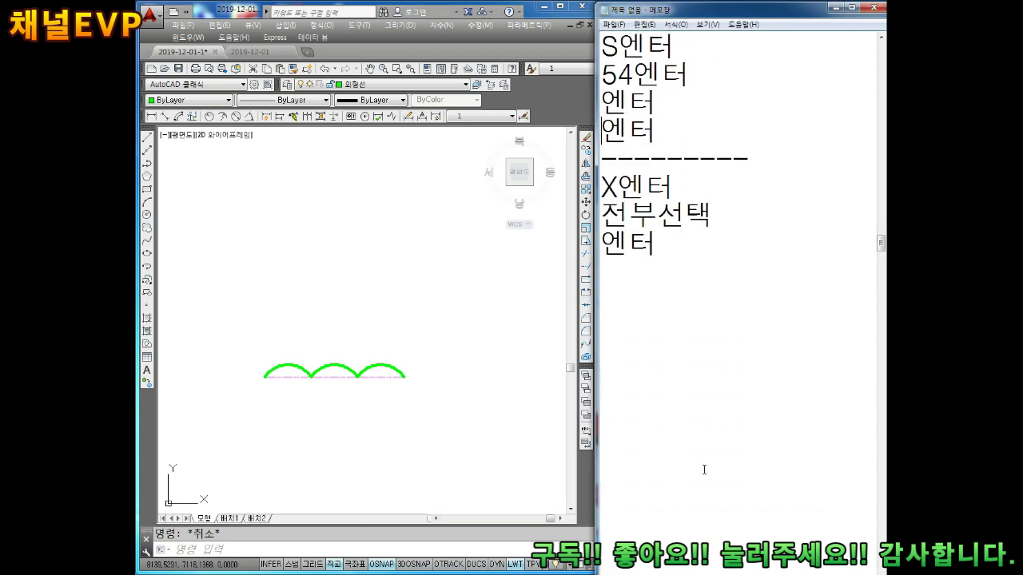
pyautogui.press('Down')
pyautogui.write('--')
pyautogui.write('--------------')
pyautogui.write('A엔')
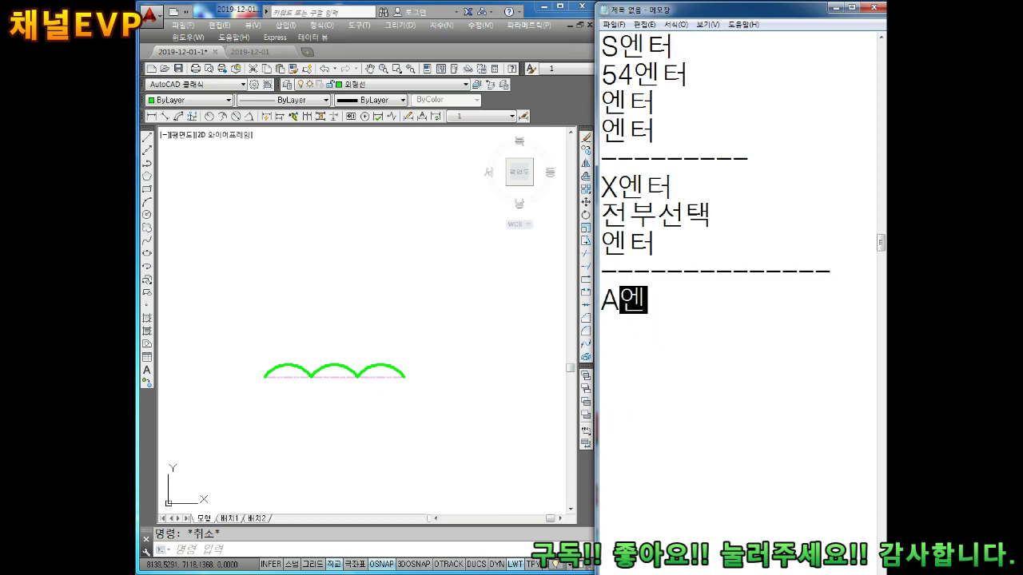
pyautogui.write('터 오')
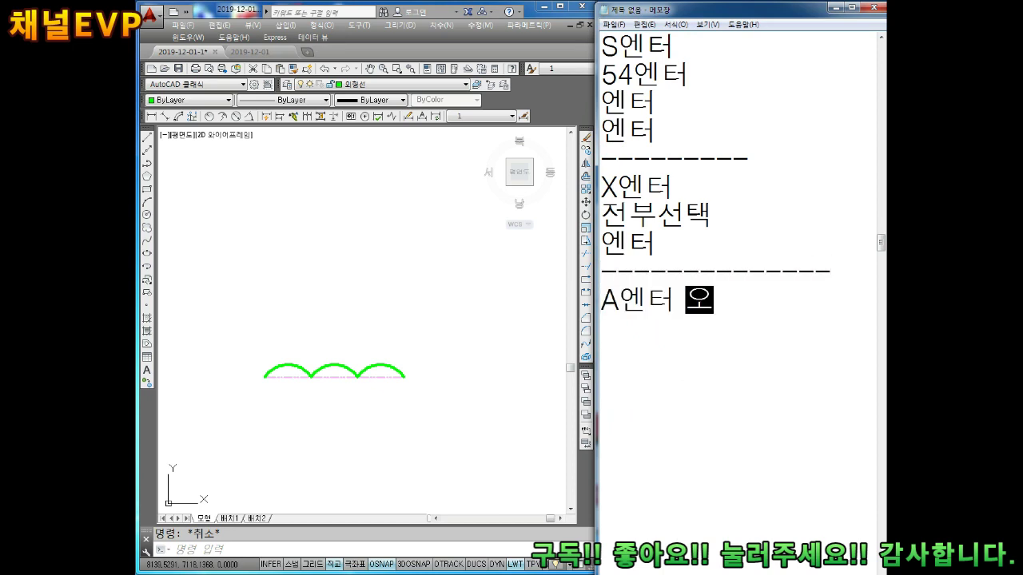
pyautogui.press('BackSpace')
pyautogui.press('BackSpace')
pyautogui.press('BackSpace')
pyautogui.press('Return')
pyautogui.write('오른')
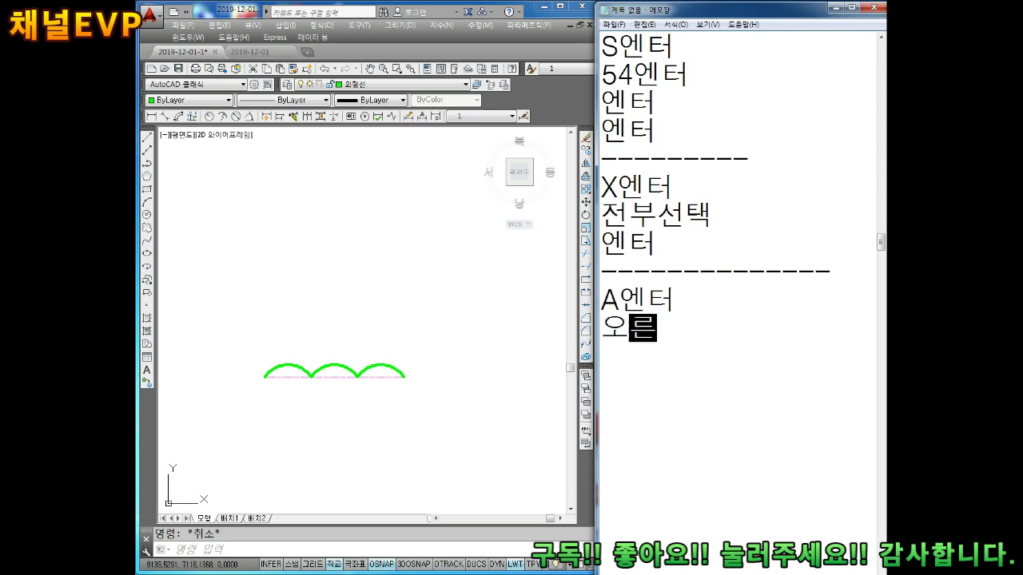
pyautogui.write('쪽 ㄲ끝점 ')
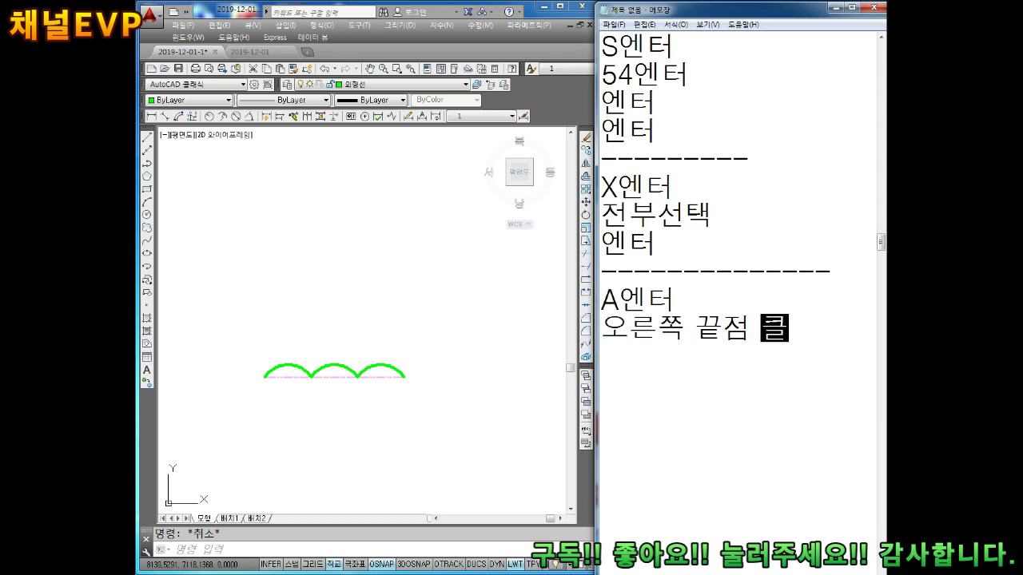
pyautogui.write('클릭')
pyautogui.press('Return')
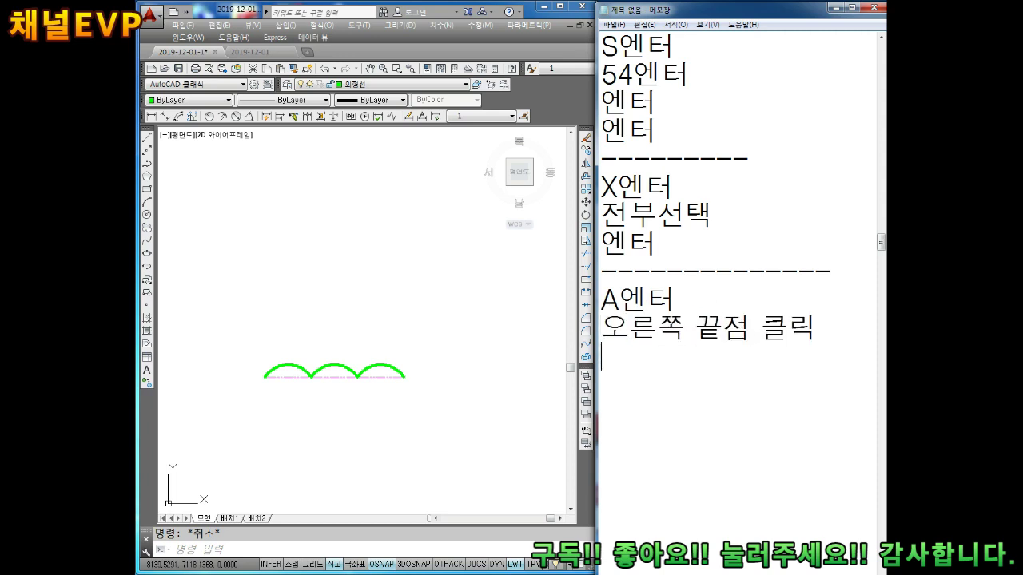
# Add notes 'E엔터', '왼쪽끝점' and 'R엔터' for the arc radius
pyautogui.write('E엔터')
pyautogui.press('Return')
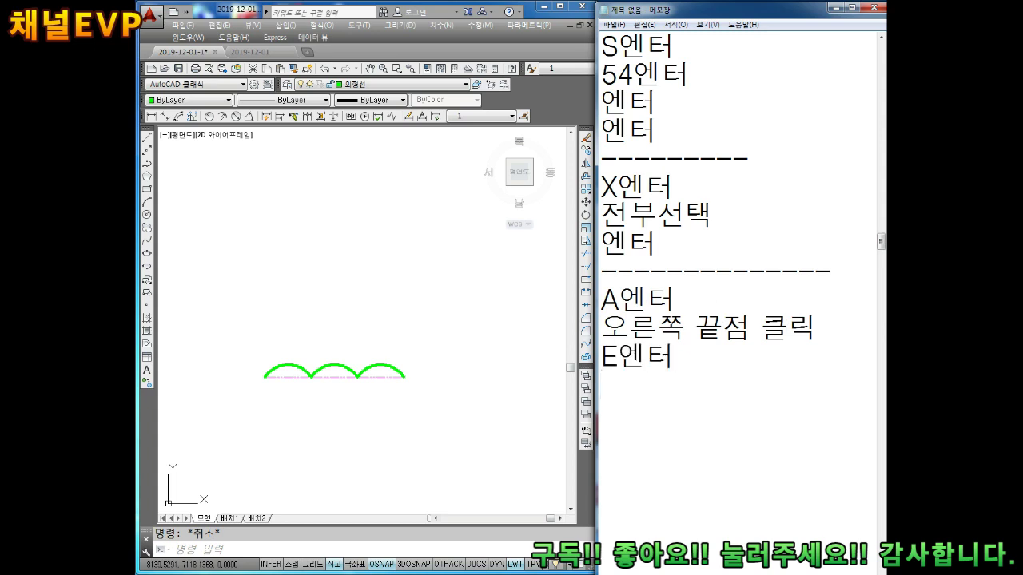
pyautogui.write('DHL')
pyautogui.press('BackSpace')
pyautogui.press('BackSpace')
pyautogui.press('BackSpace')
pyautogui.write('왼')
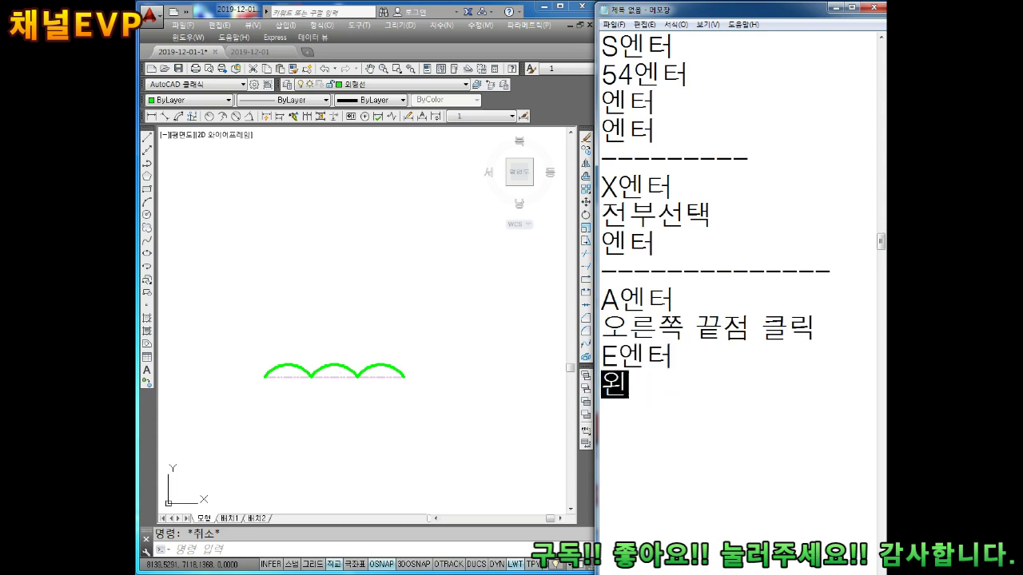
pyautogui.write('쪽')
pyautogui.write('끝점')
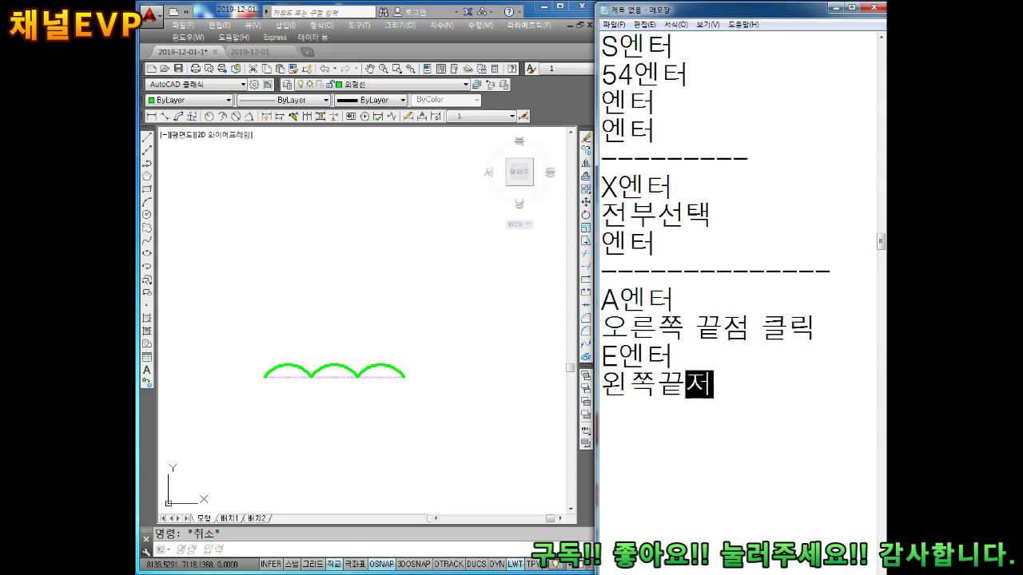
pyautogui.press('Return')
pyautogui.write('R엔ㅌㅓ')
pyautogui.press('Return')
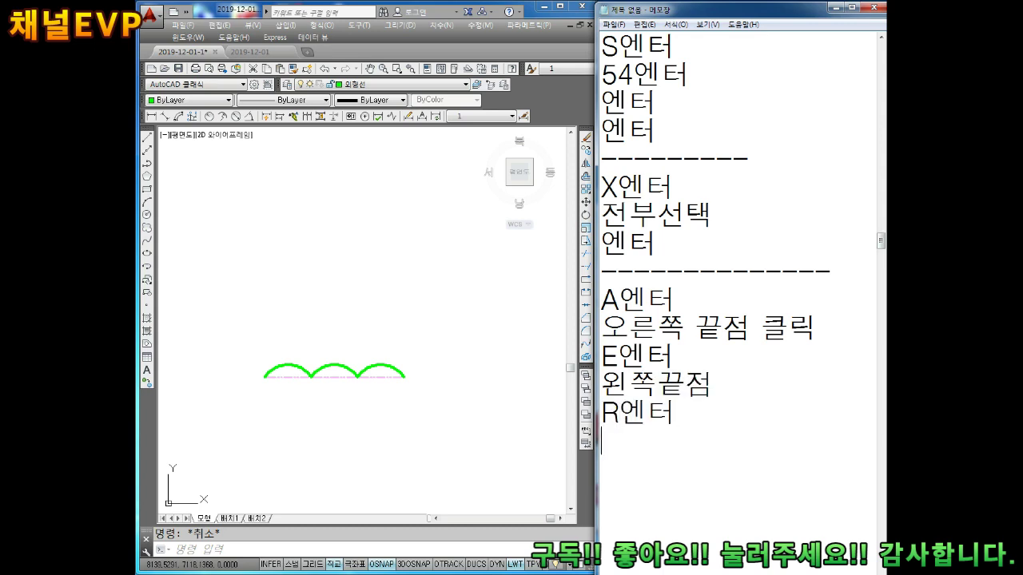
# Start a new arc at the right endpoint of the three small arcs
pyautogui.write('82.5')
pyautogui.click(296, 388)
pyautogui.scroll(1, 313, 372)
pyautogui.scroll(1, 359, 348)
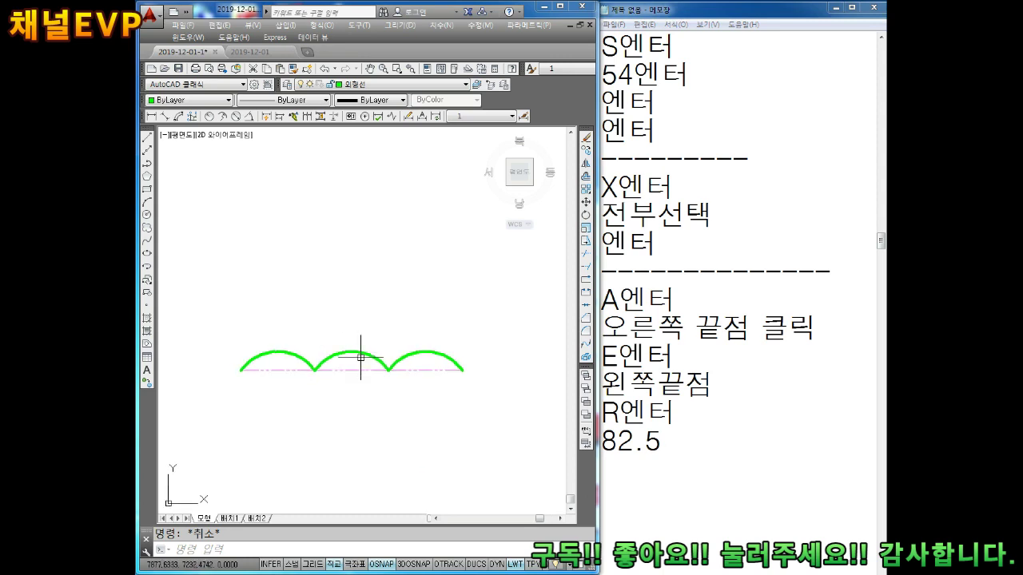
pyautogui.write('a')
pyautogui.press('Return')
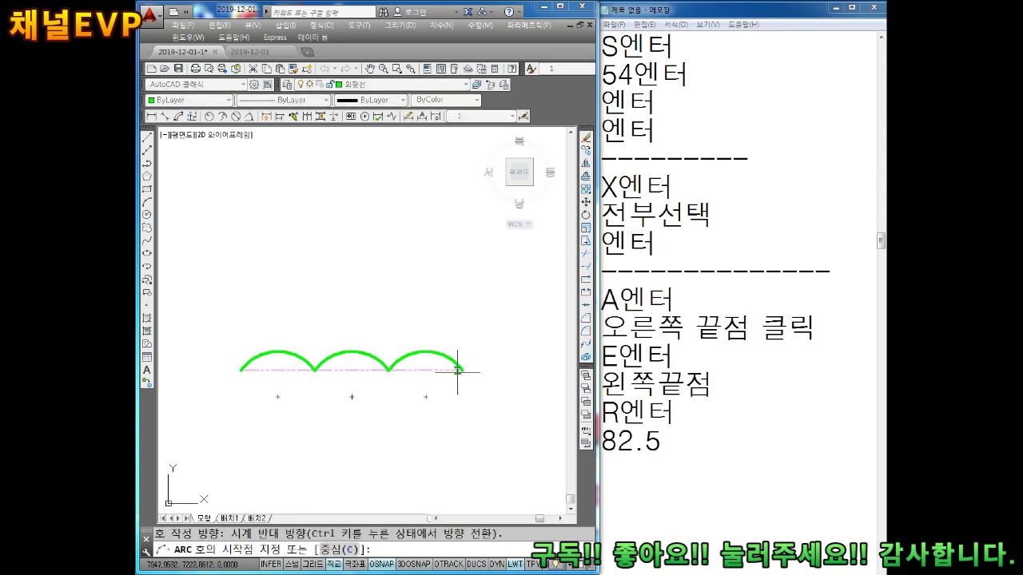
pyautogui.click(458, 371)
# End the green arc at the left endpoint with a radius of 82.5
pyautogui.write('e')
pyautogui.press('Return')
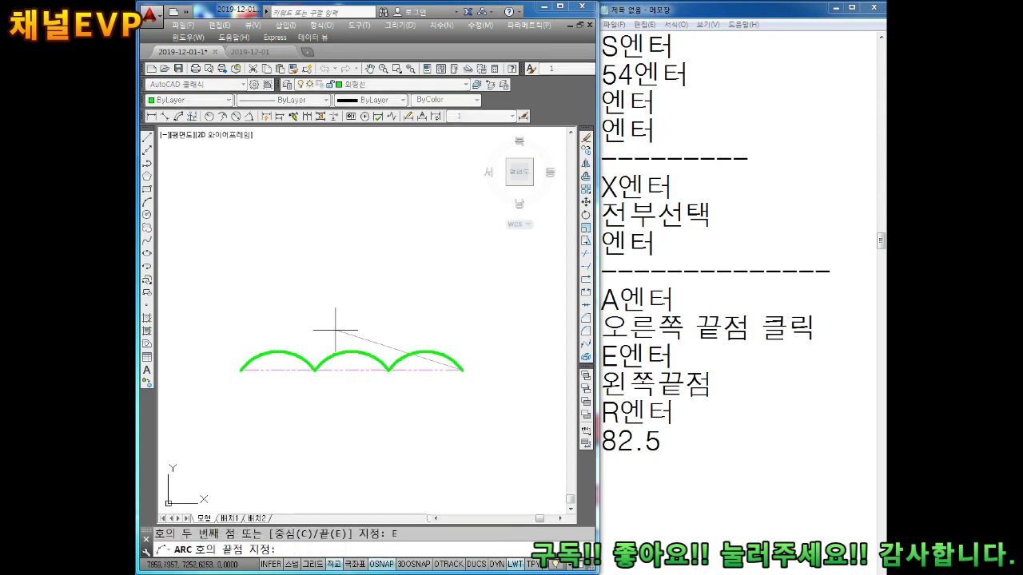
pyautogui.click(277, 397)
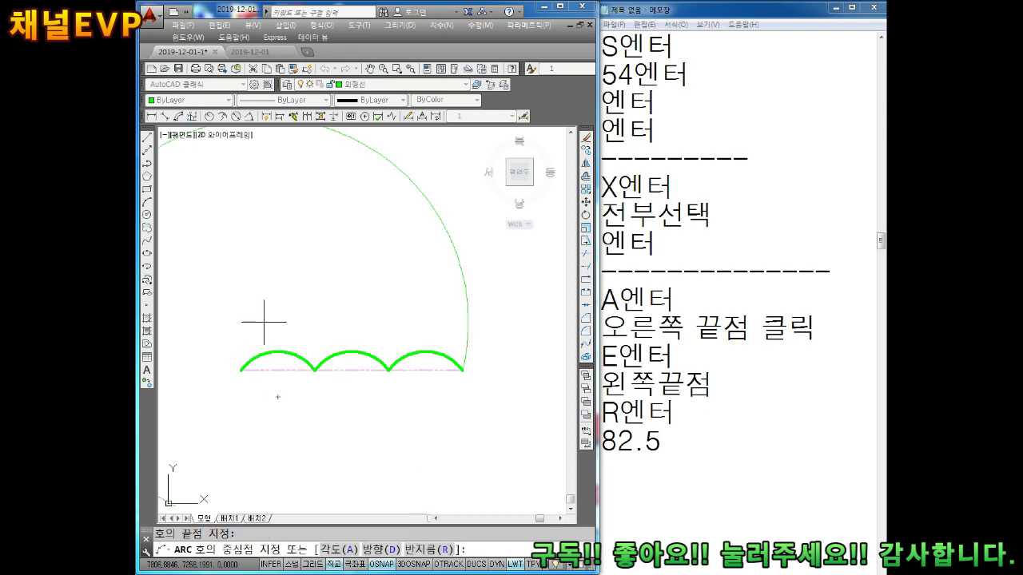
pyautogui.write('r')
pyautogui.press('Return')
pyautogui.write('82.5')
pyautogui.press('Return')
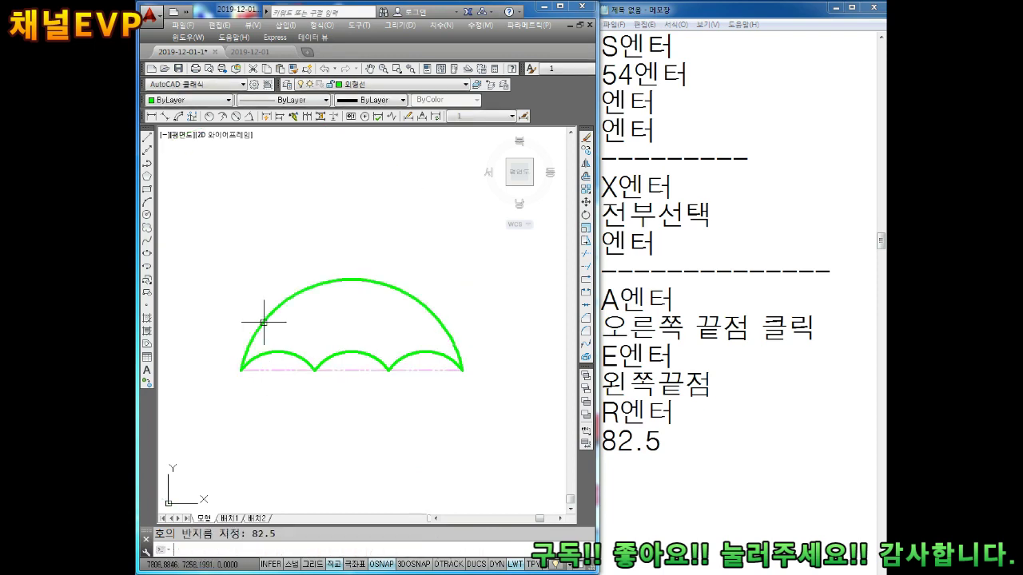
pyautogui.press('Escape')
pyautogui.moveTo(348, 367); pyautogui.dragTo(354, 327, button='middle')
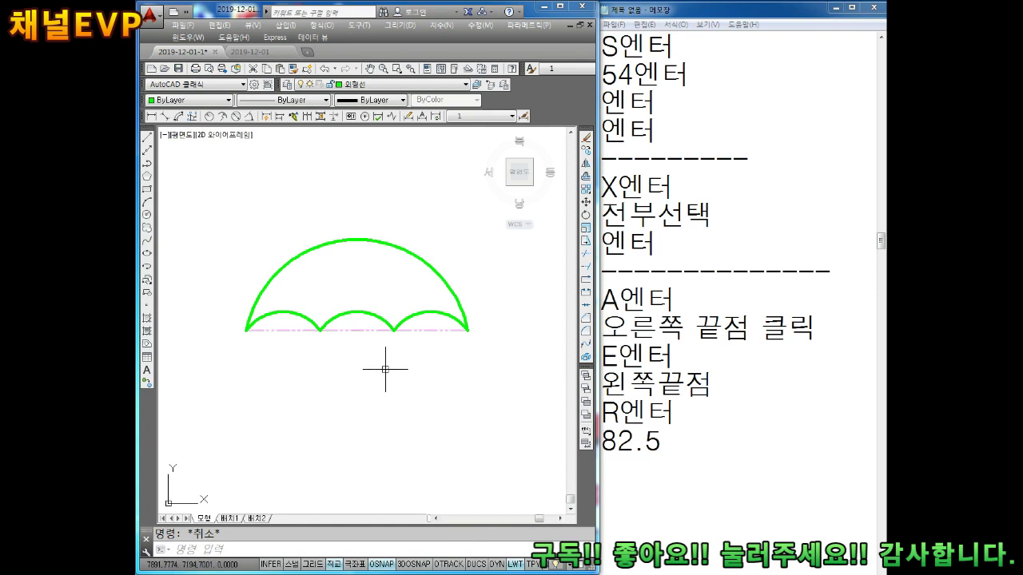
# Select the radius-82.5 green arc capping the three small arcs
pyautogui.scroll(2, 353, 312)
pyautogui.scroll(-2, 354, 328)
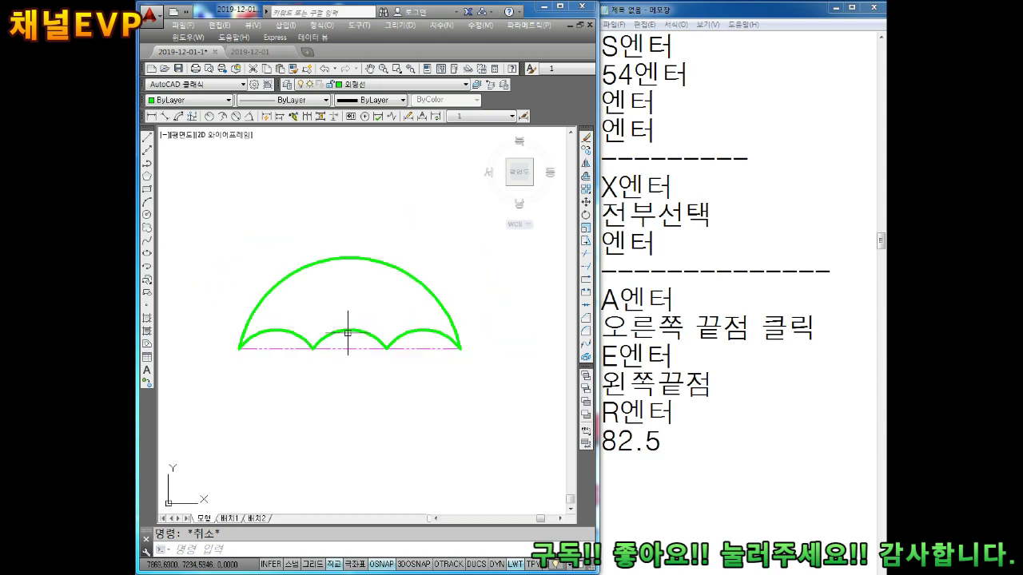
pyautogui.click(395, 264)
pyautogui.moveTo(373, 258); pyautogui.dragTo(393, 240, button='middle')
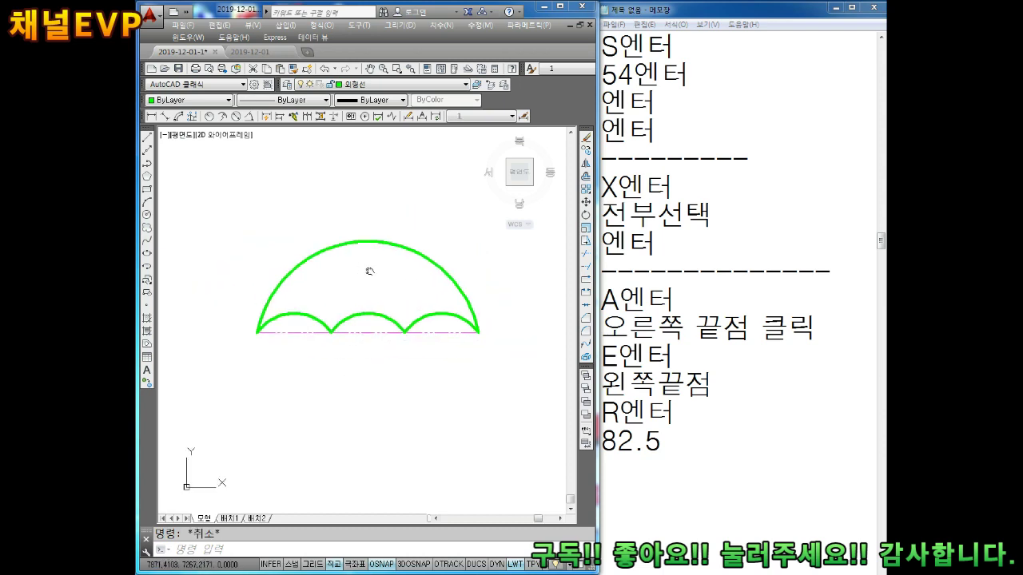